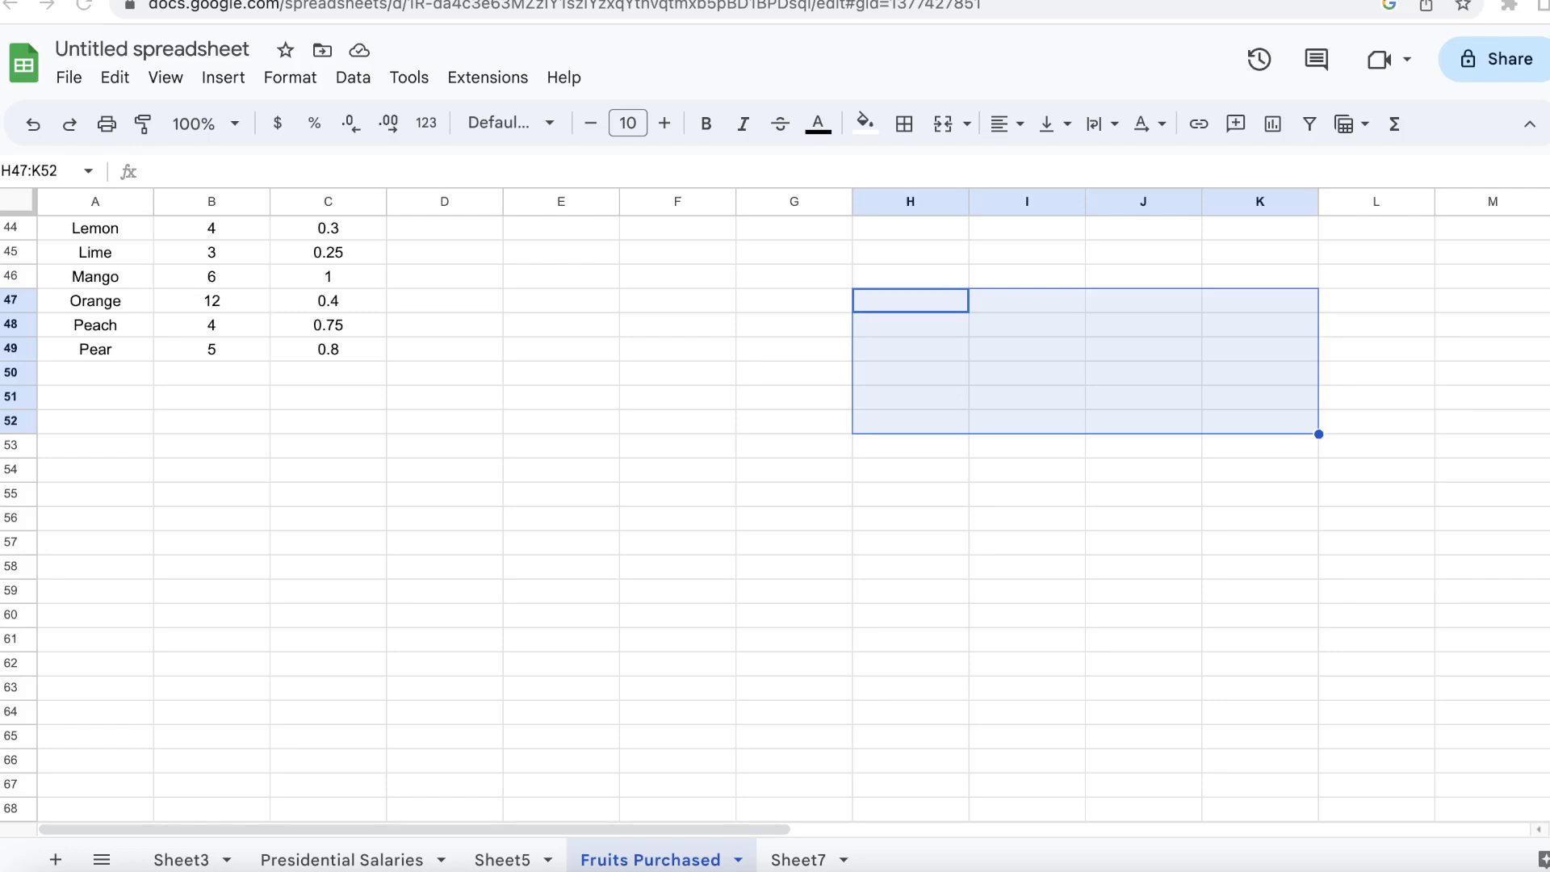
Step: Try the comparison formula =D2=F4 in cell E4 of the Fruits Purchased sheet and clear the cell
{"action": "scroll", "coordinate": [763, 466], "scroll_direction": "down", "scroll_amount": 5}
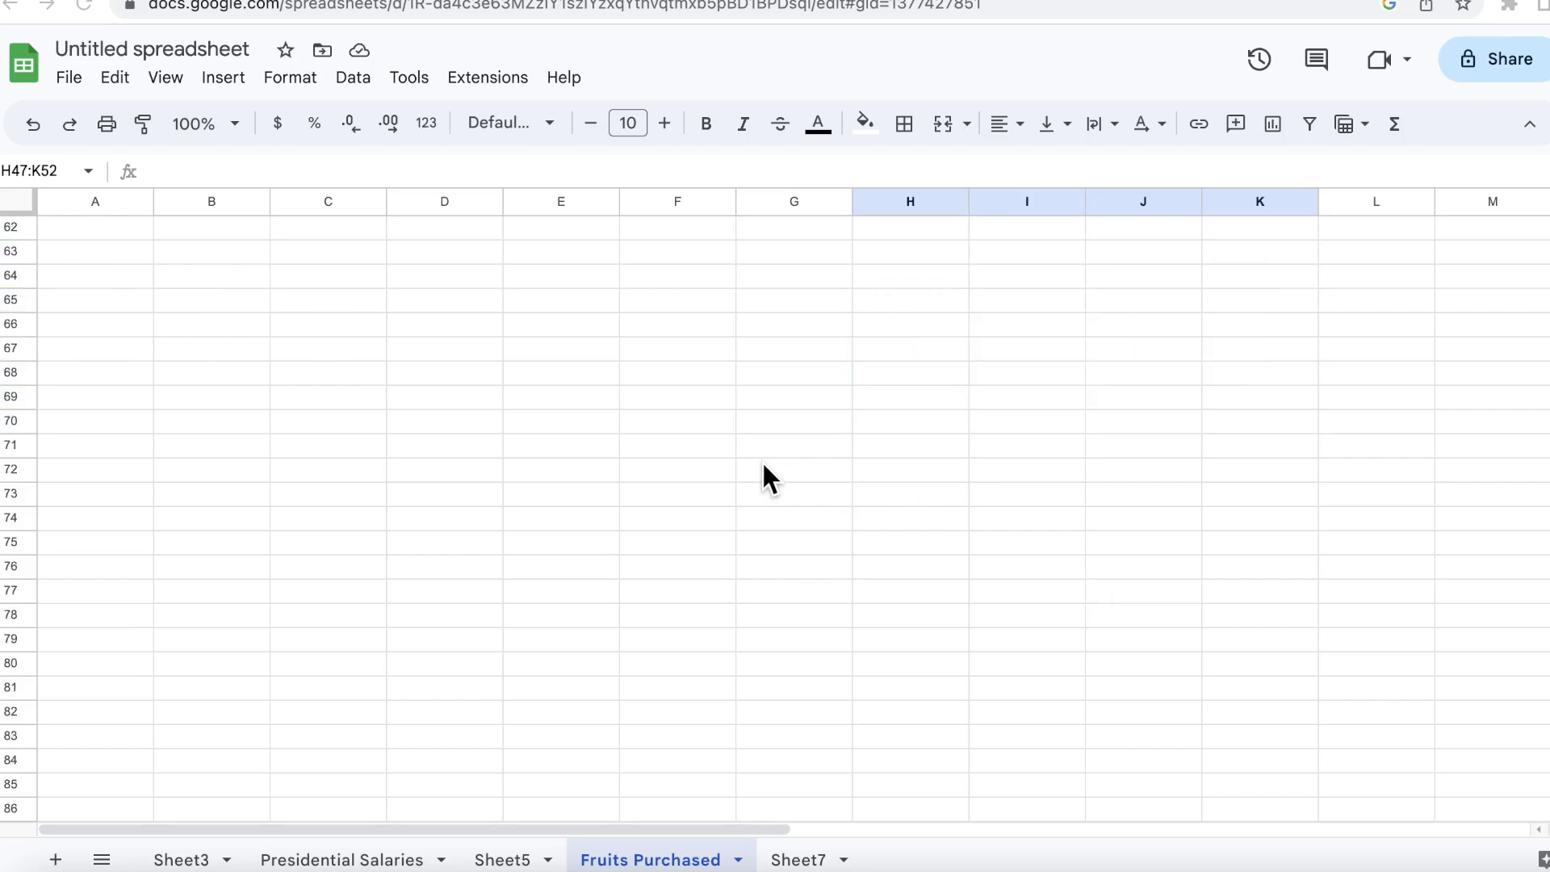
{"action": "scroll", "coordinate": [763, 465], "scroll_direction": "up", "scroll_amount": 15}
{"action": "scroll", "coordinate": [763, 466], "scroll_direction": "up", "scroll_amount": 3}
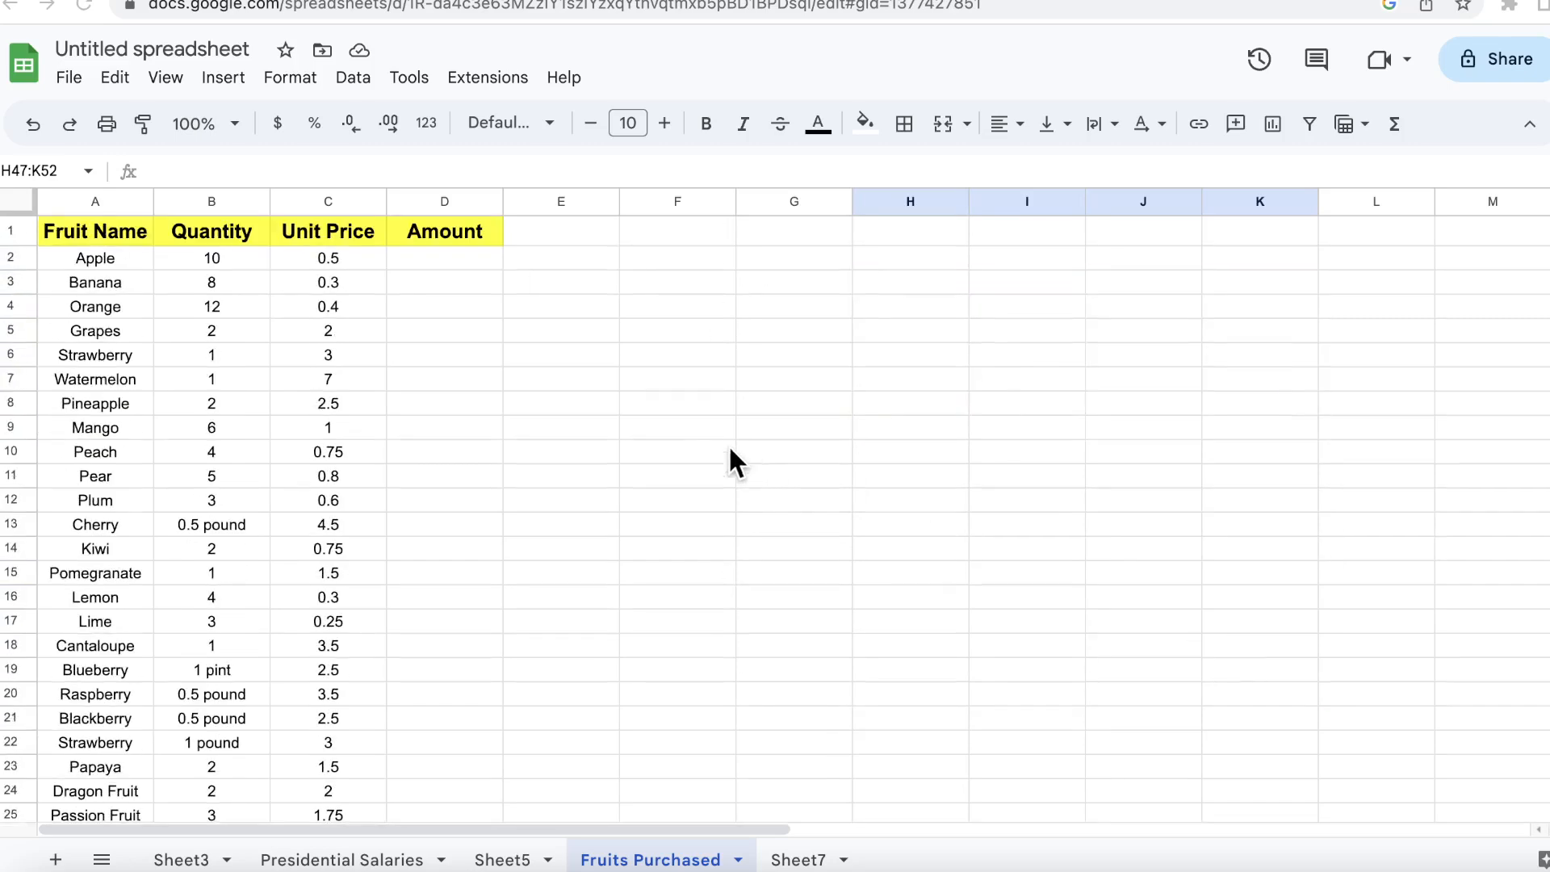
{"action": "left_click", "coordinate": [538, 312]}
{"action": "type", "text": "="}
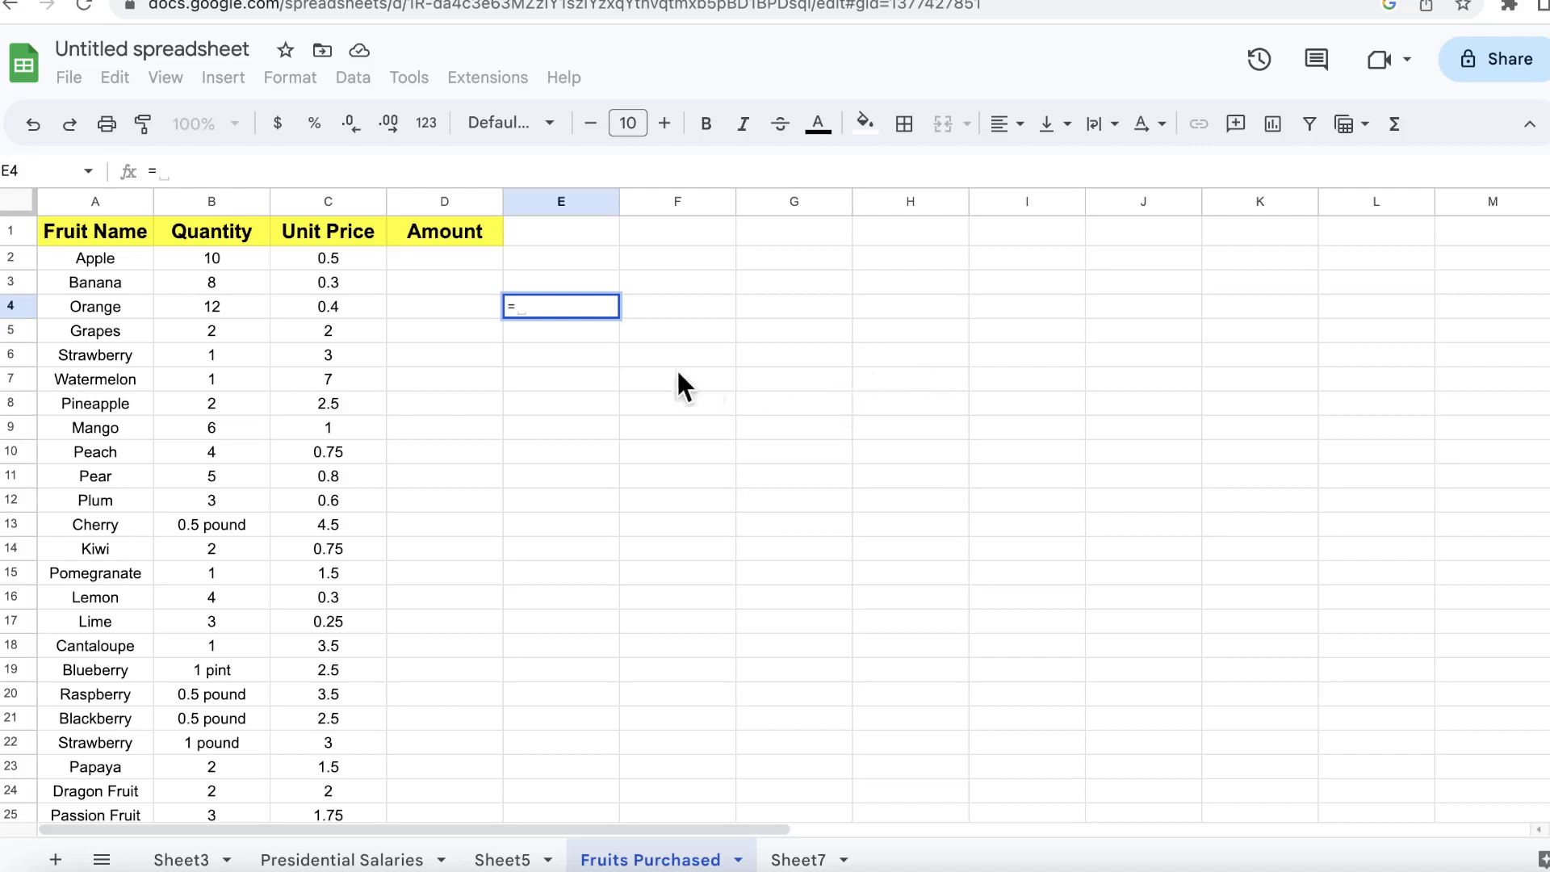
{"action": "scroll", "coordinate": [957, 373], "scroll_direction": "down", "scroll_amount": 4}
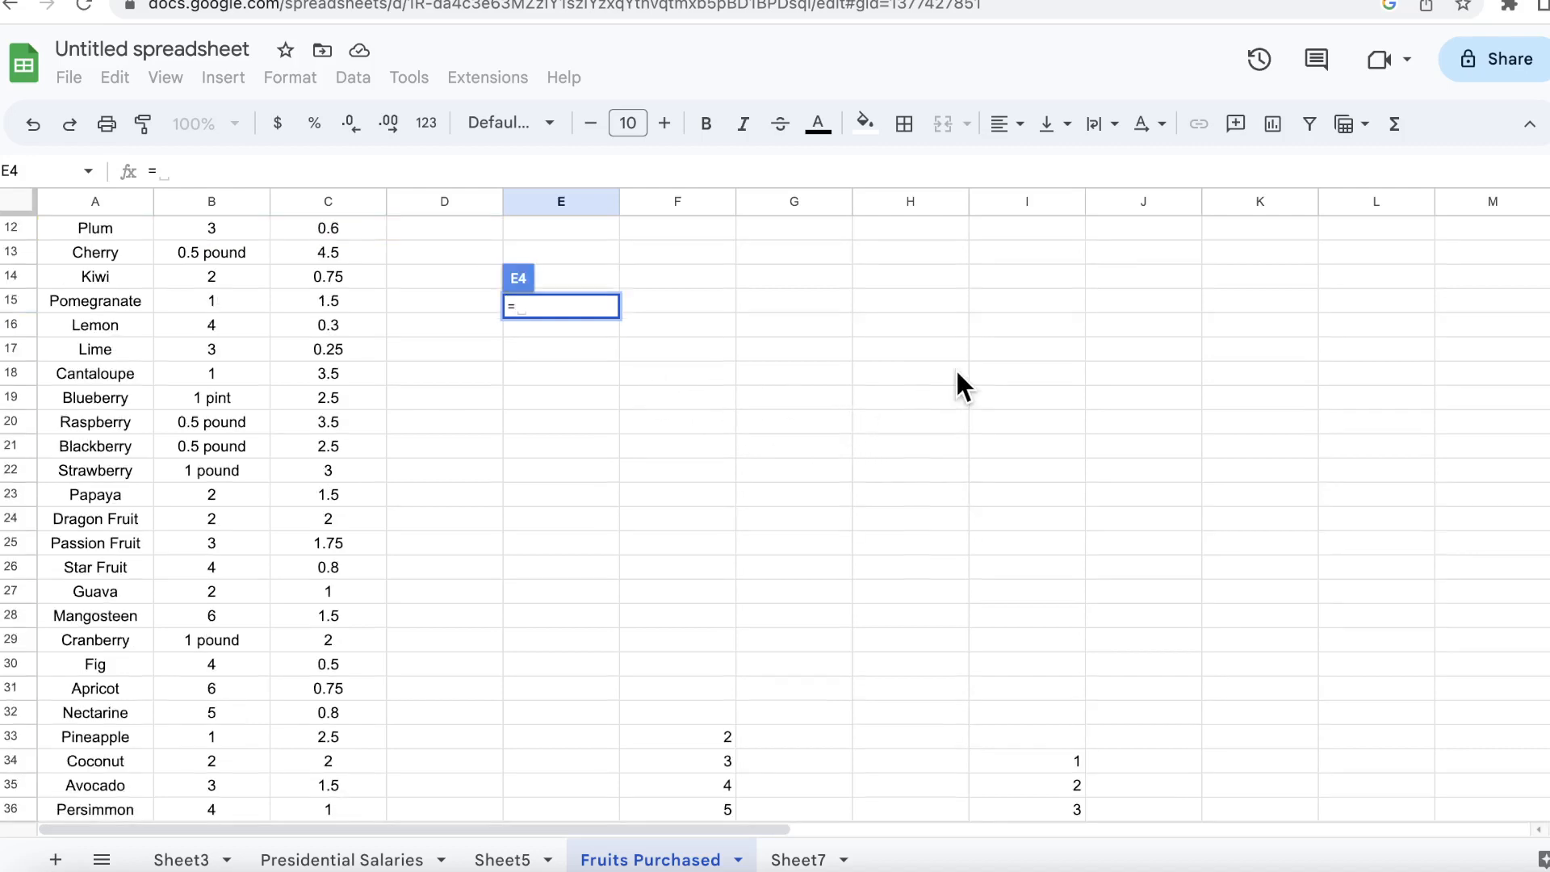
{"action": "scroll", "coordinate": [957, 373], "scroll_direction": "up", "scroll_amount": 4}
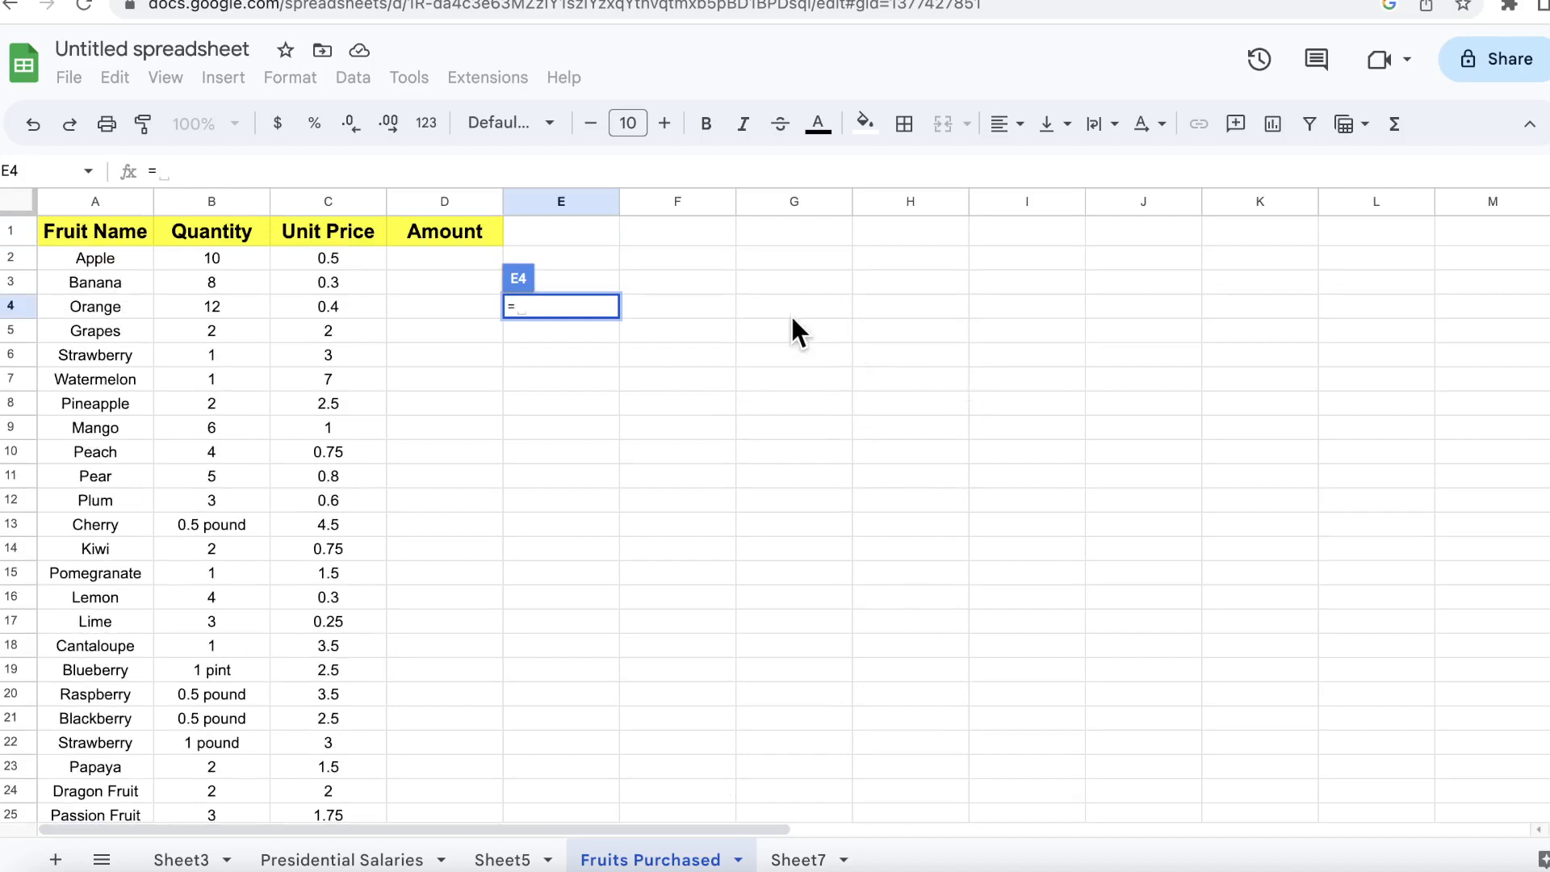
{"action": "left_click", "coordinate": [696, 310]}
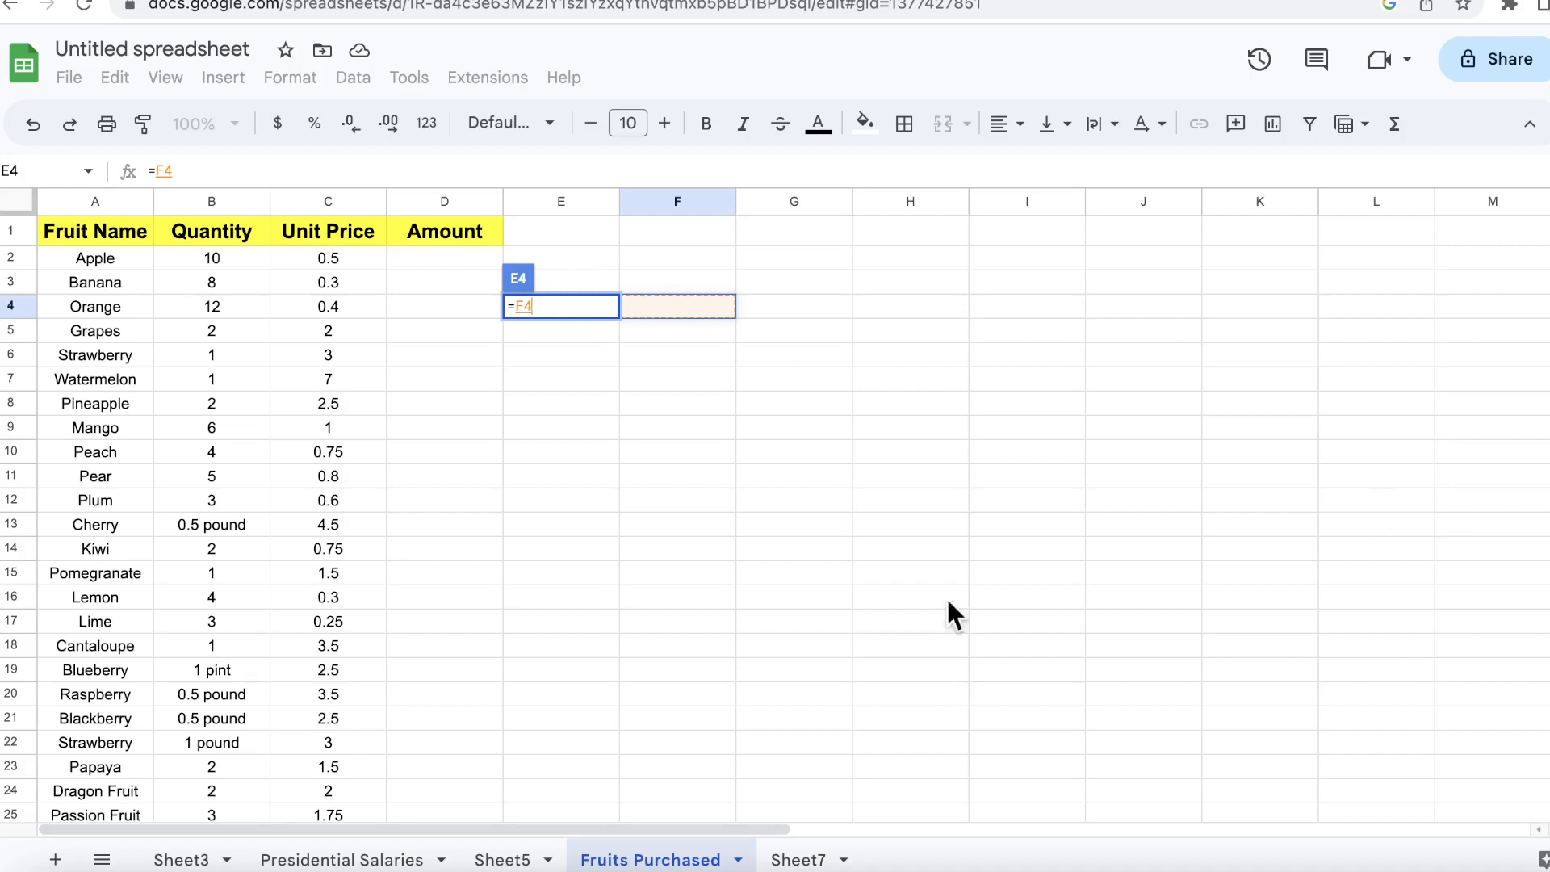
{"action": "left_click", "coordinate": [449, 252]}
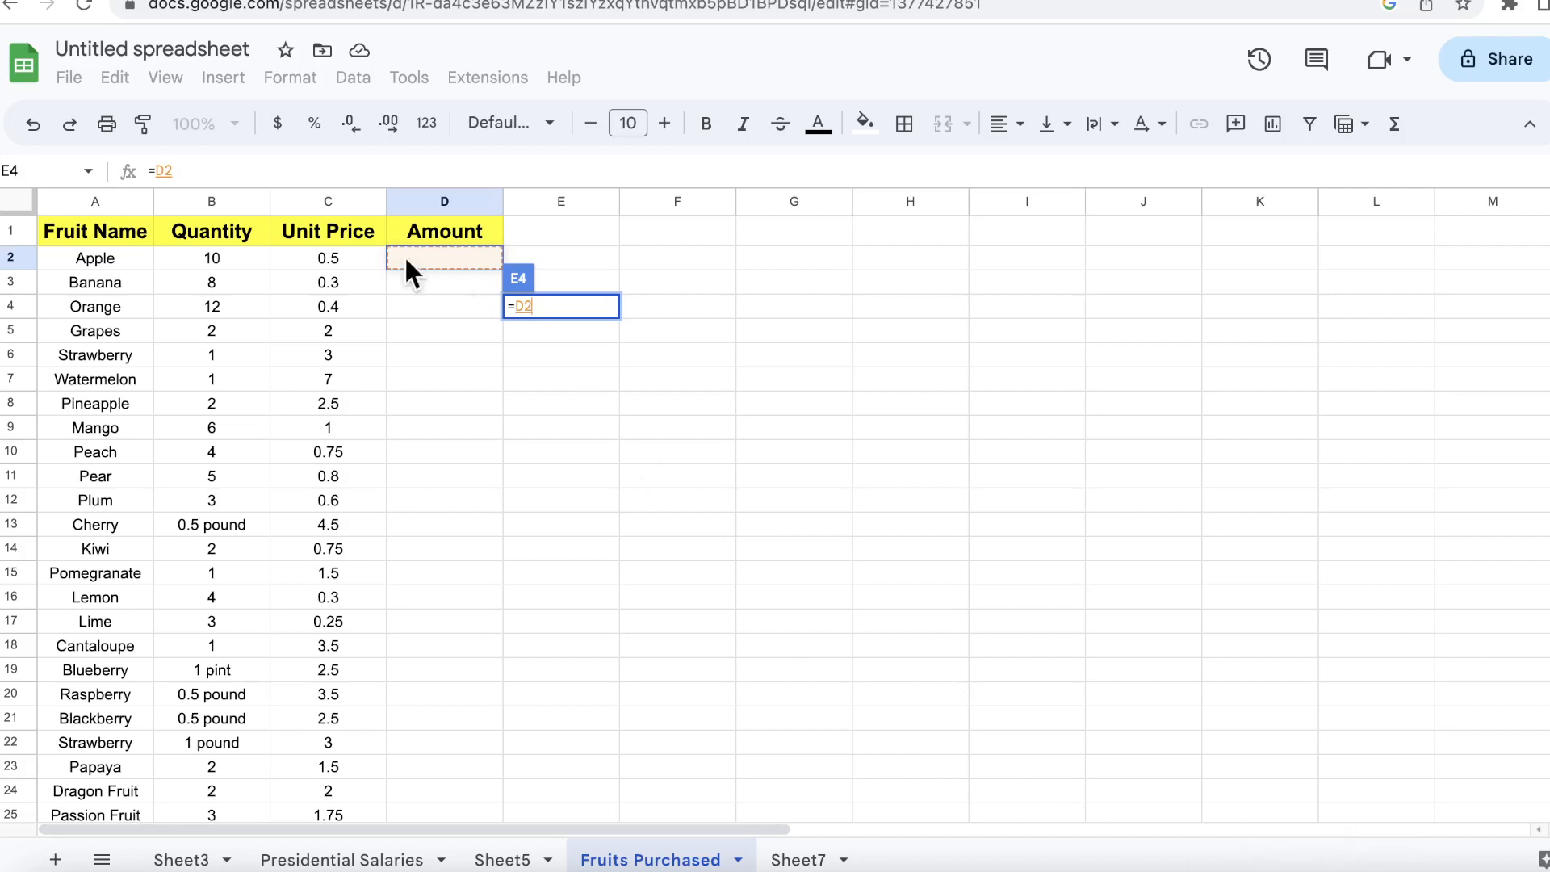
{"action": "left_click", "coordinate": [206, 260]}
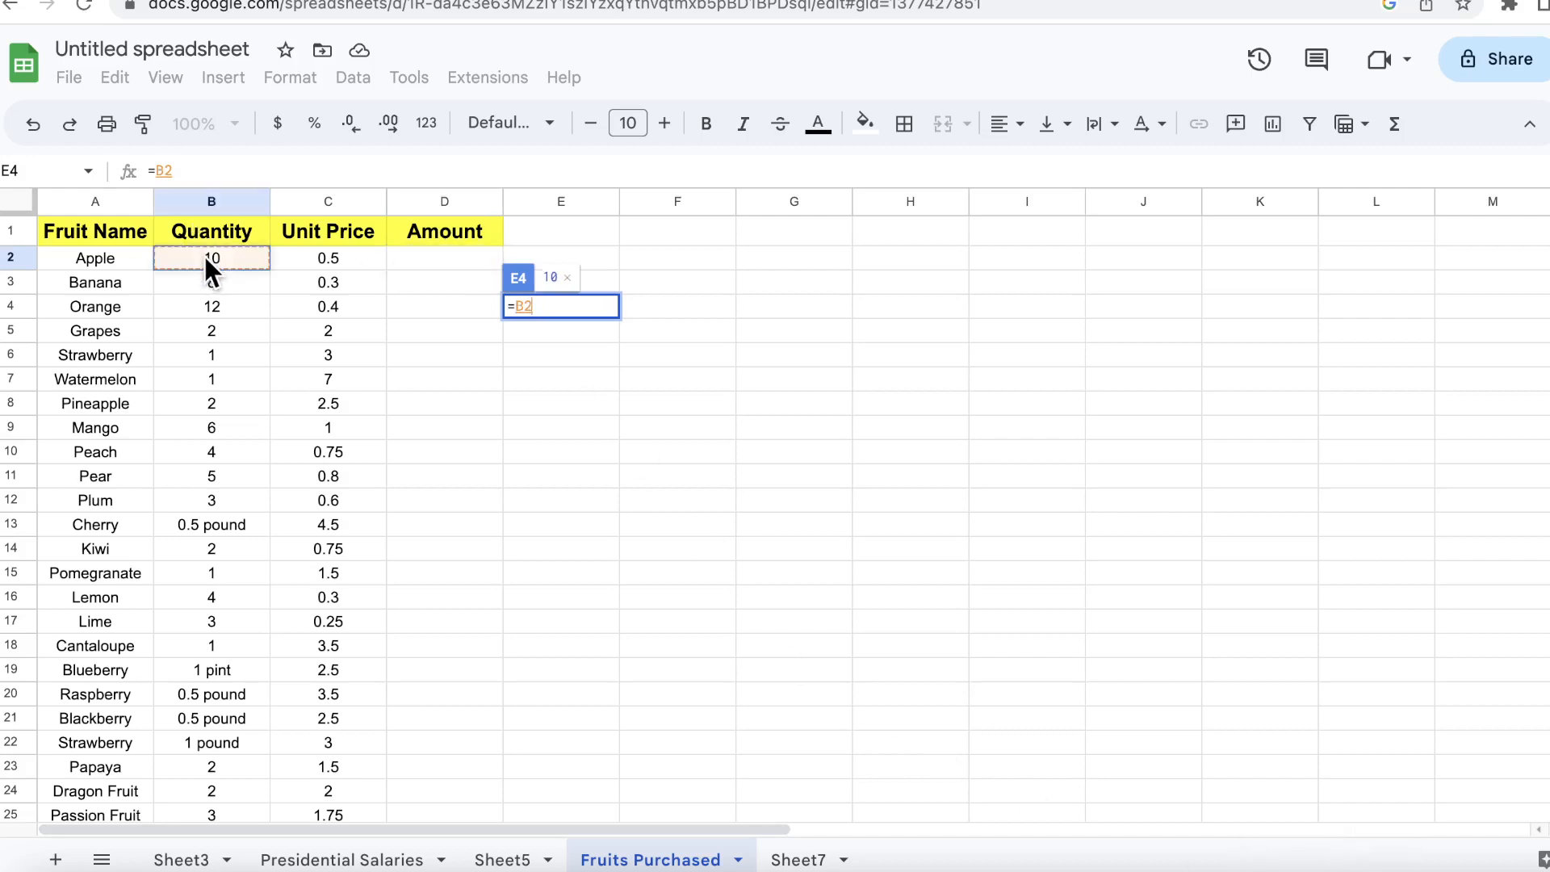
{"action": "left_click", "coordinate": [284, 252]}
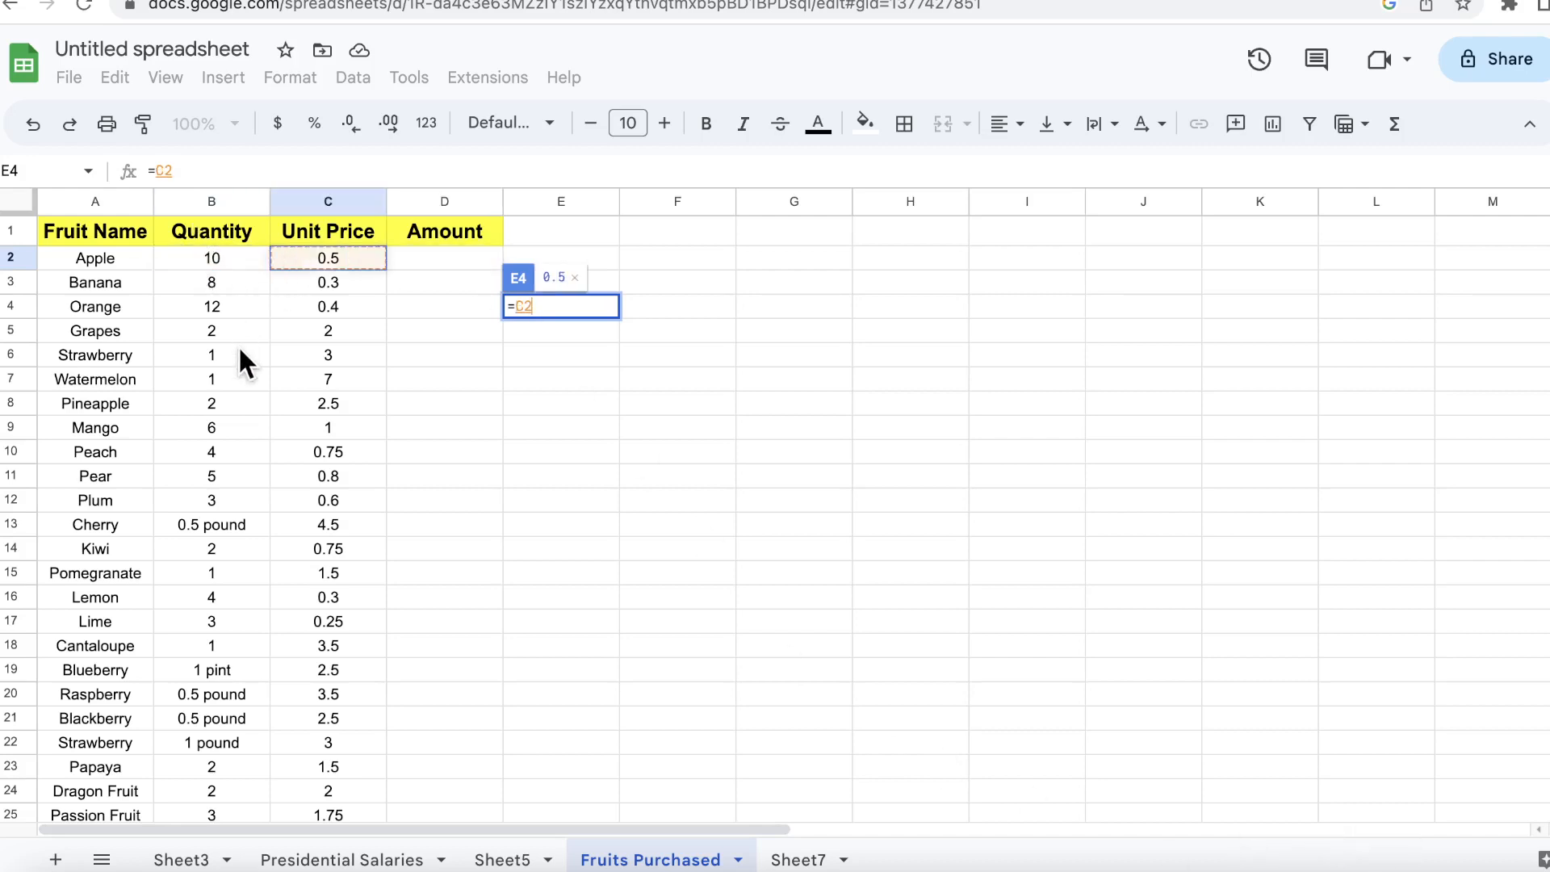
{"action": "left_click", "coordinate": [408, 258]}
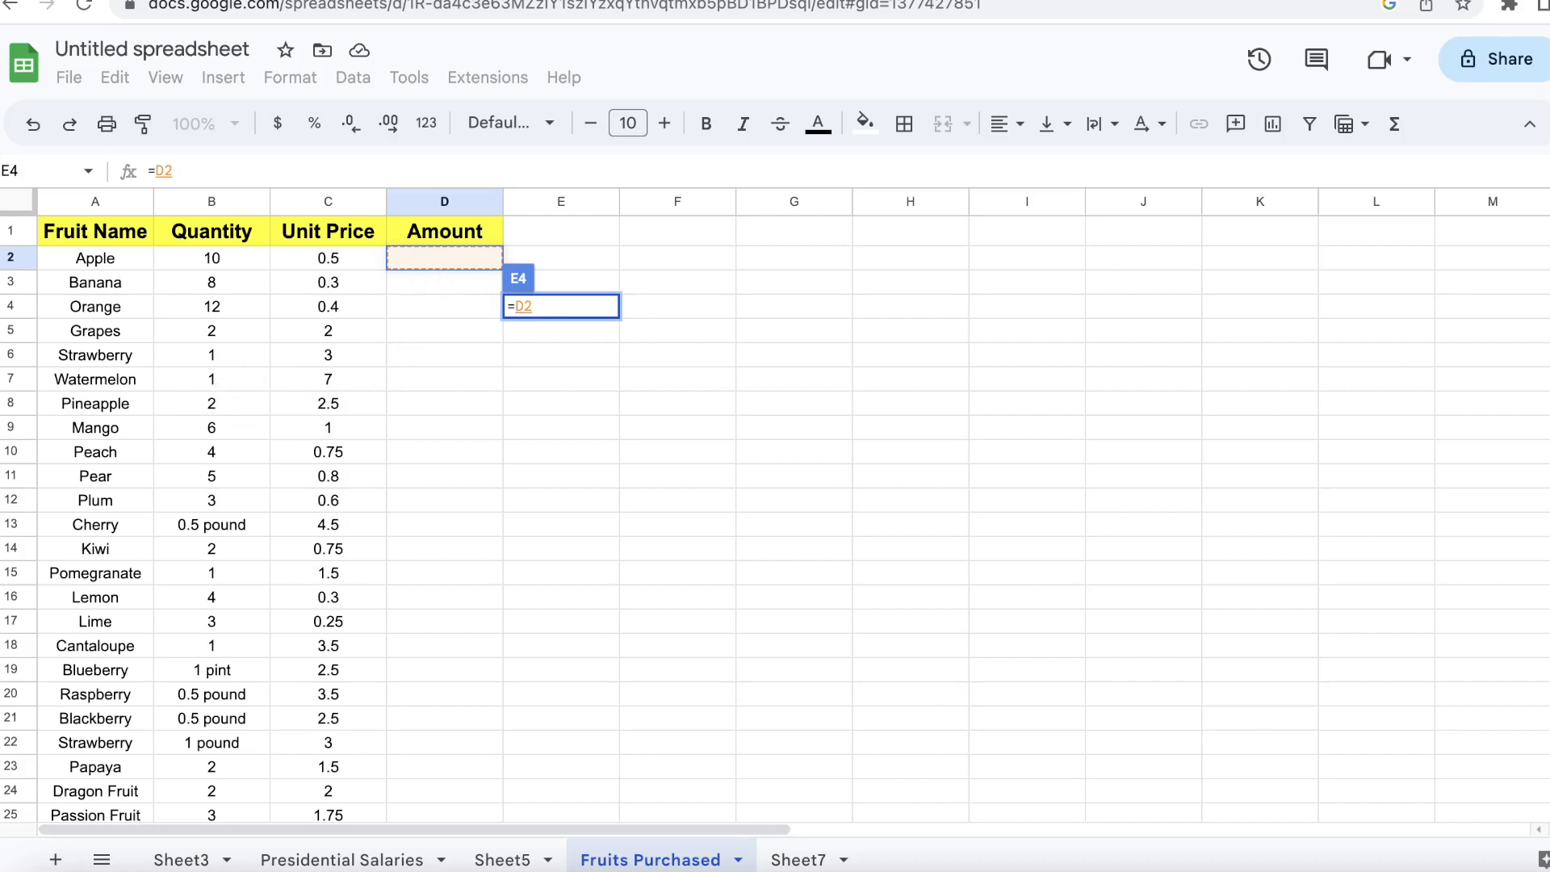
{"action": "type", "text": "="}
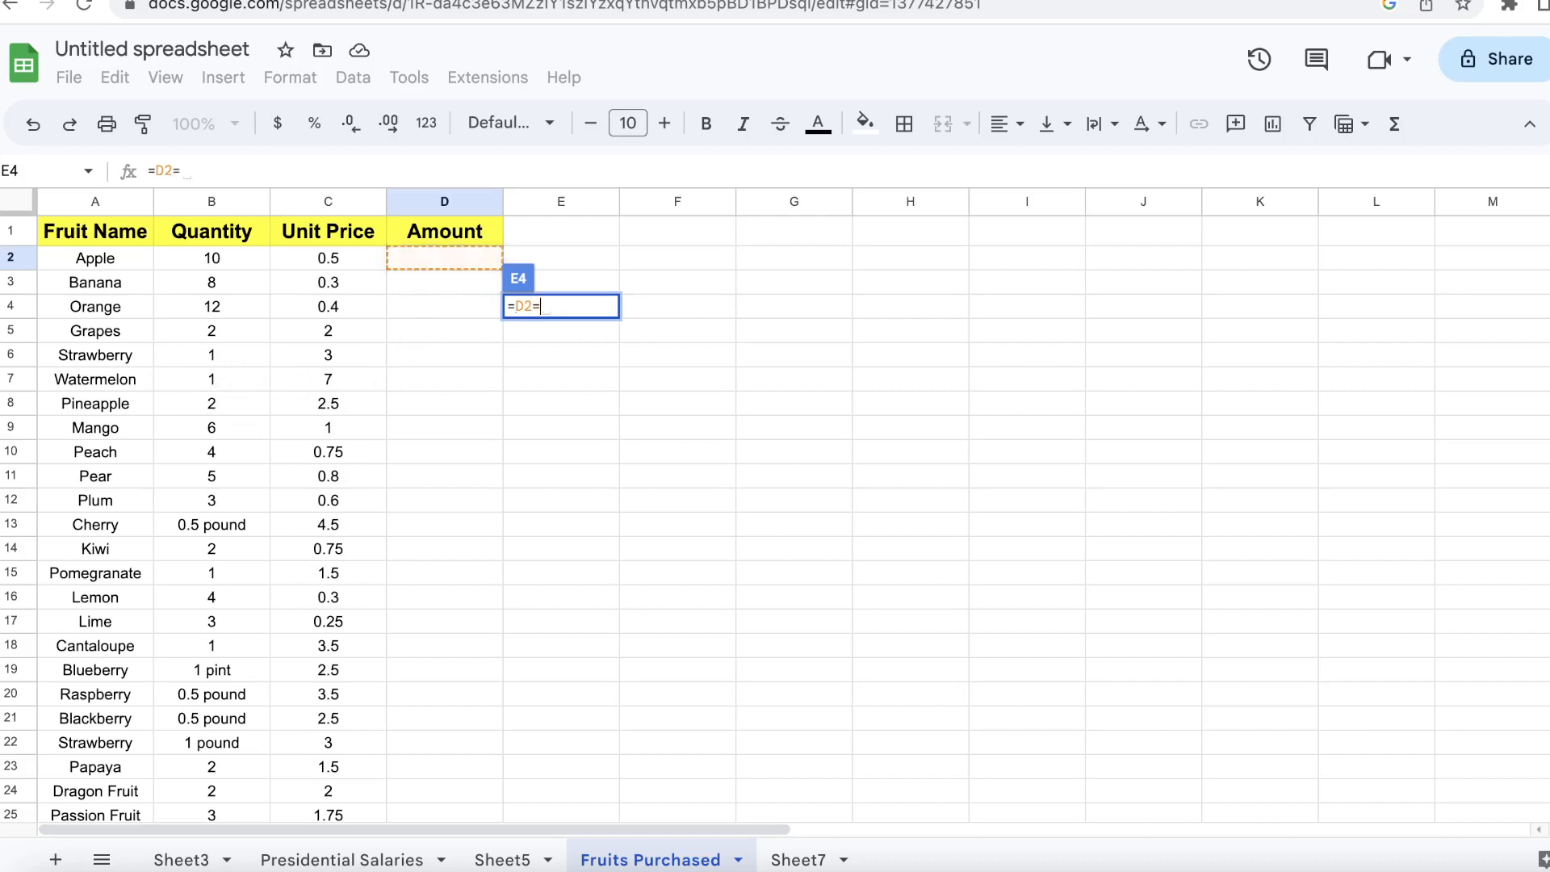
{"action": "left_click", "coordinate": [638, 381]}
{"action": "left_click", "coordinate": [691, 323]}
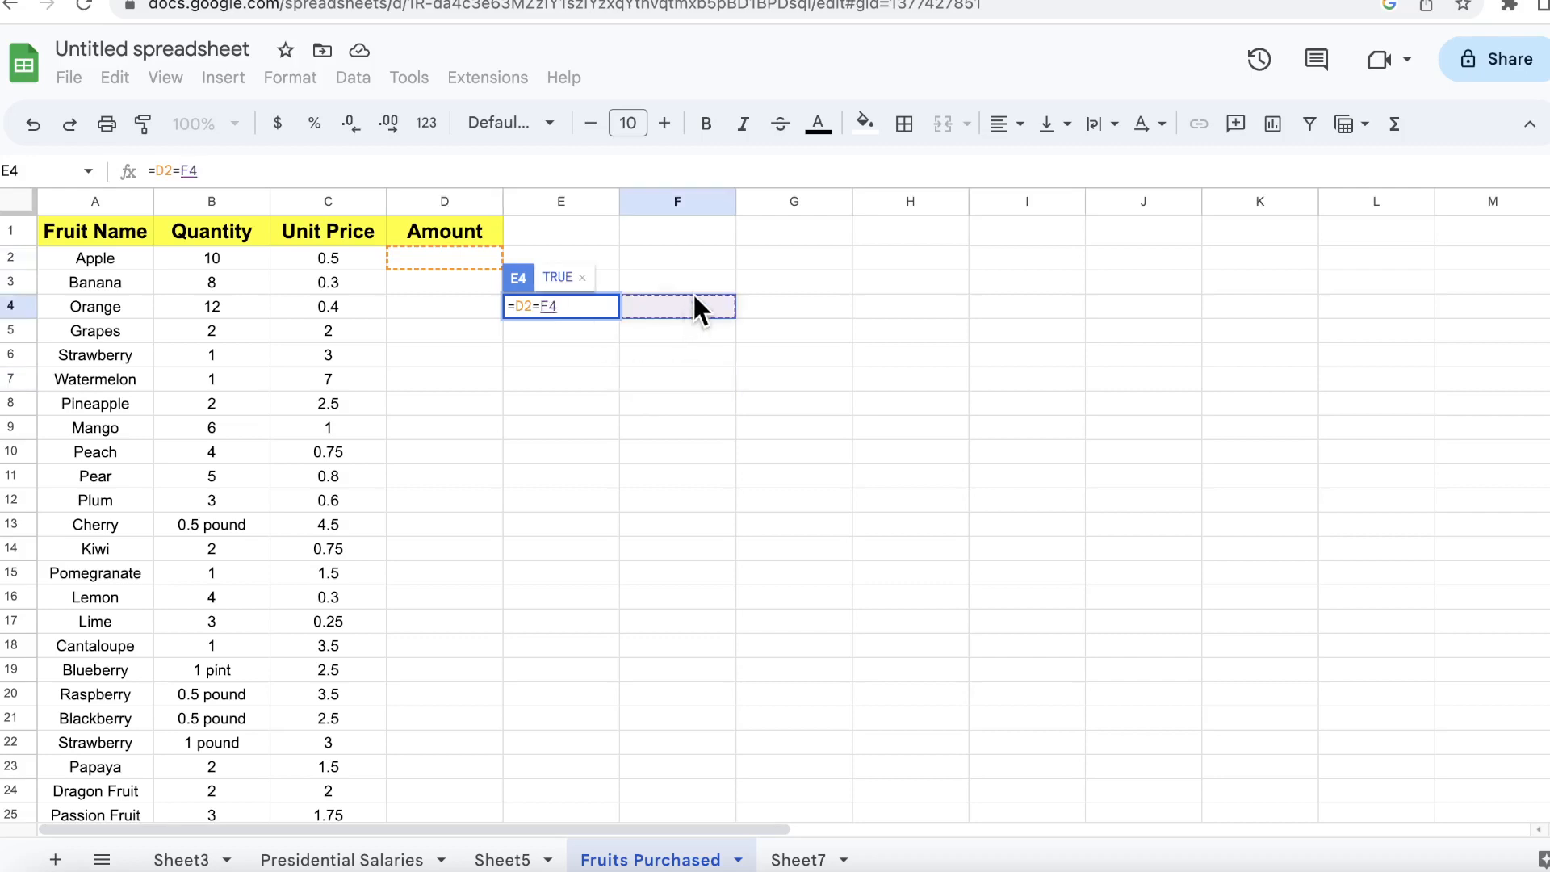
{"action": "key", "text": "Return"}
{"action": "left_click", "coordinate": [542, 306]}
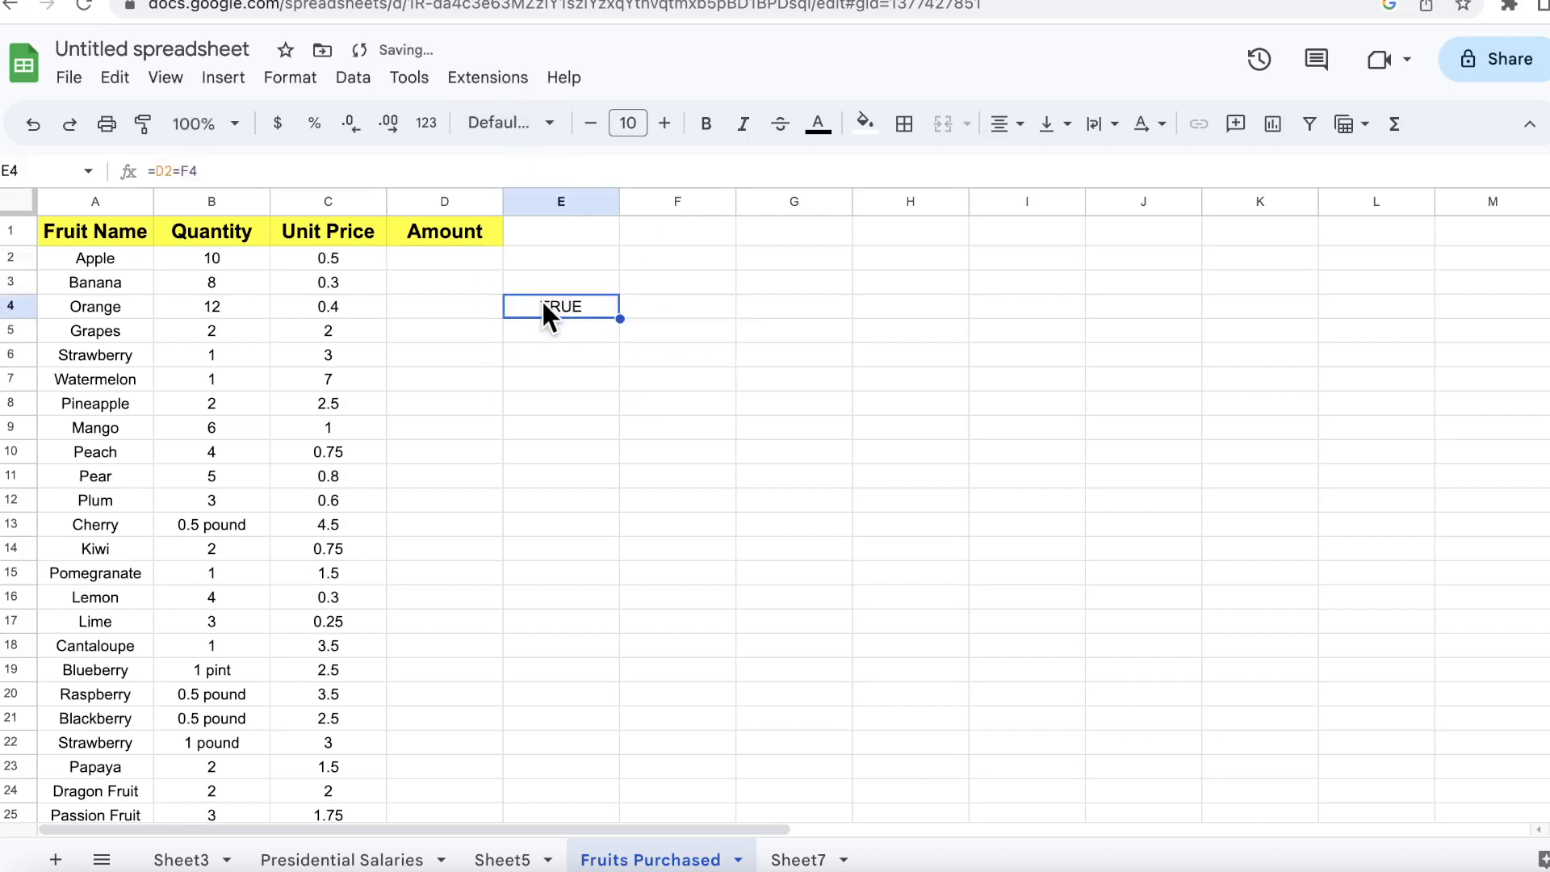
{"action": "key", "text": "Delete"}
Step: Calculate the Apple amount in cell D2 with the hard-coded formula =10*0.5
{"action": "left_click", "coordinate": [430, 258]}
{"action": "type", "text": "="}
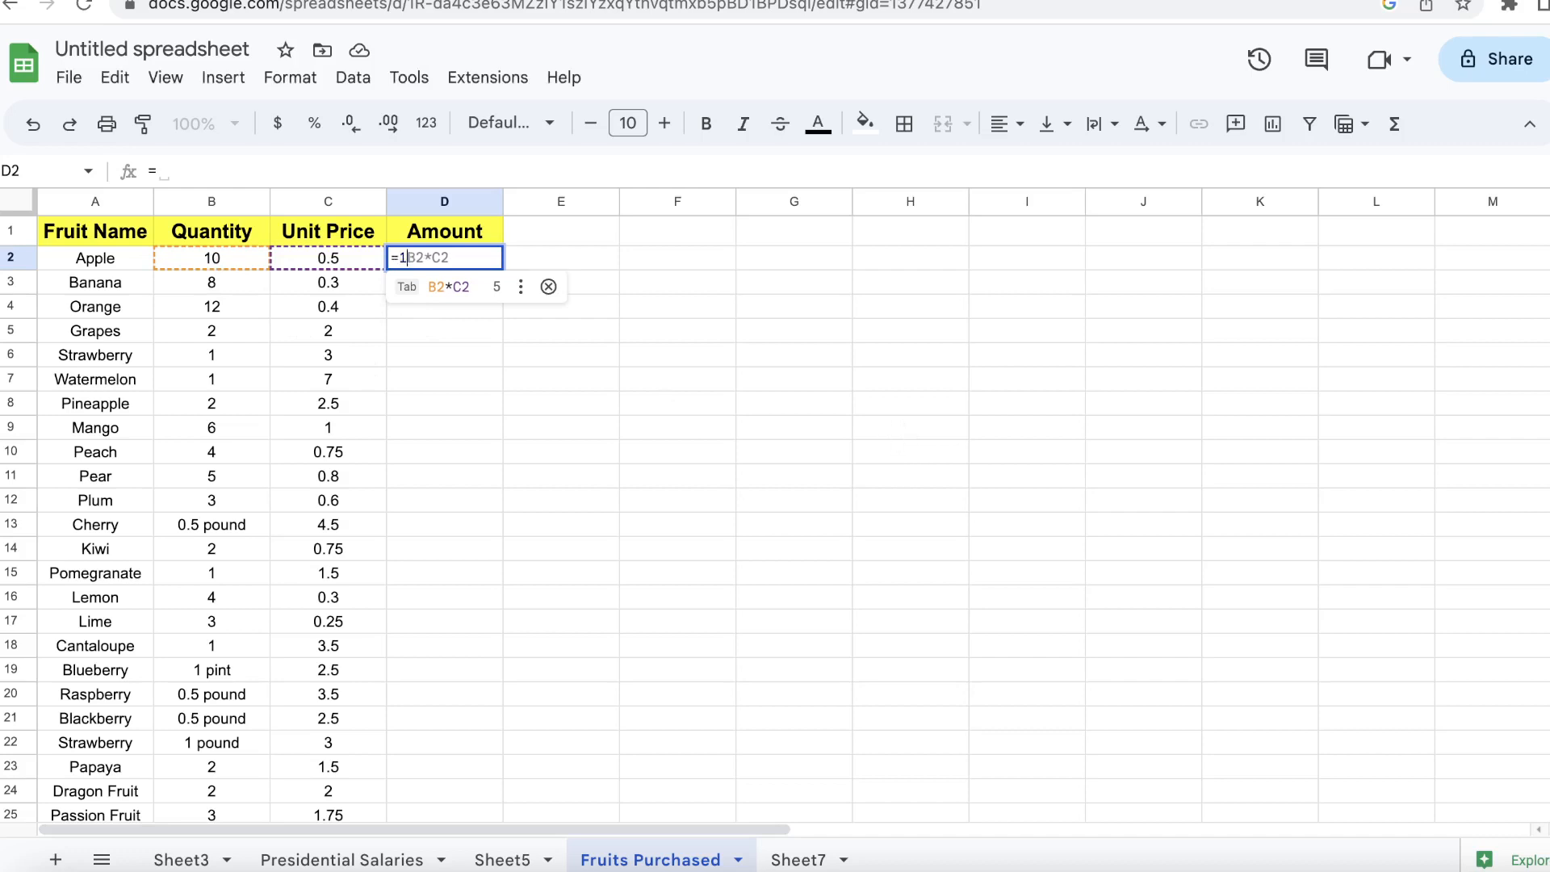
{"action": "type", "text": "10"}
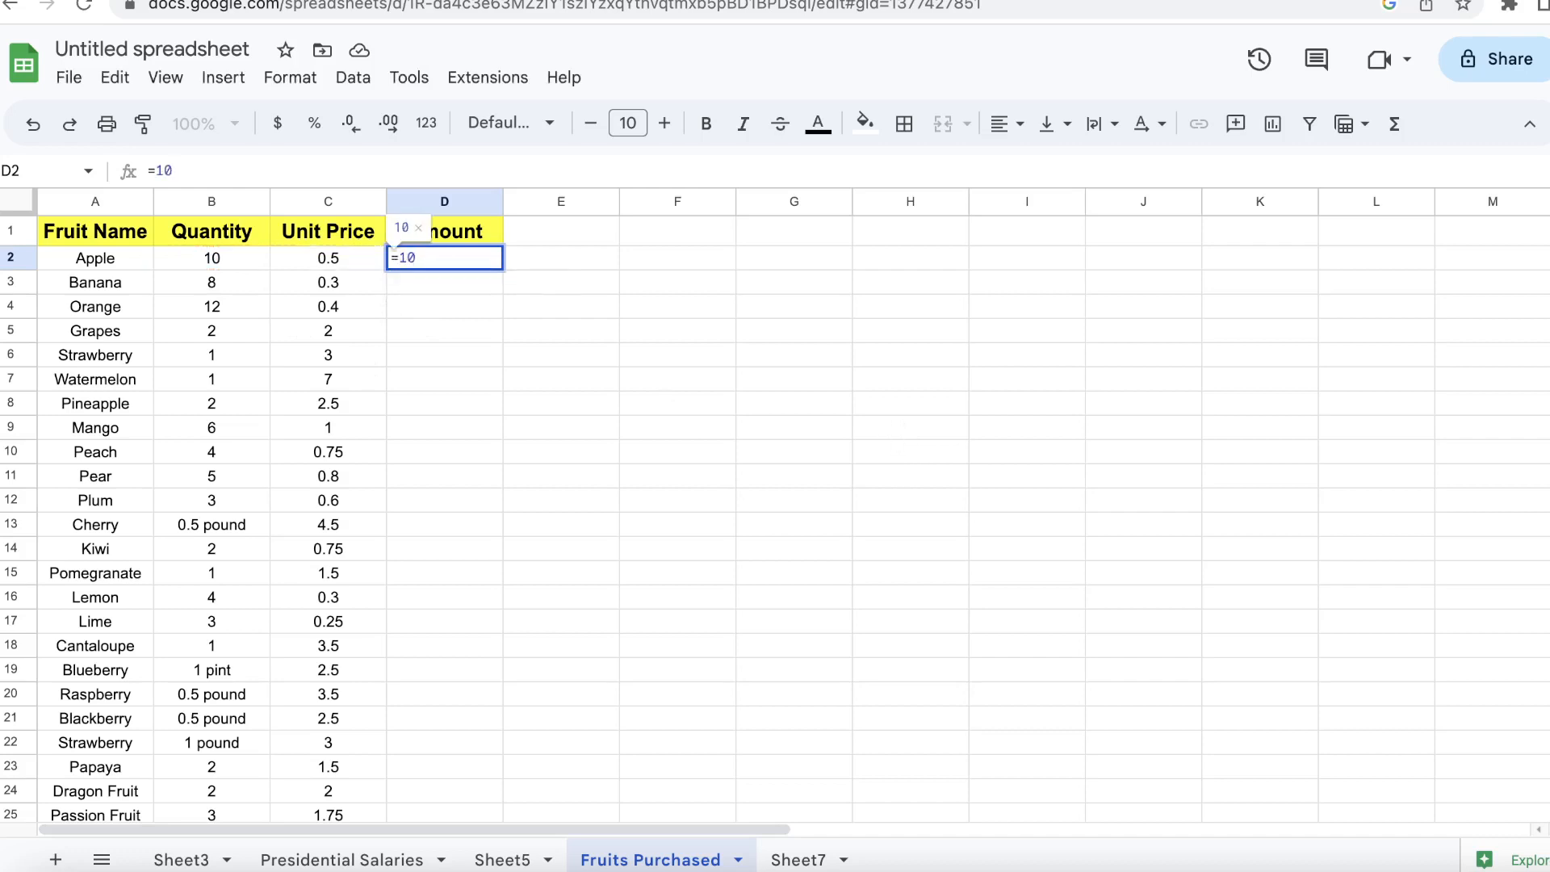
{"action": "type", "text": "*"}
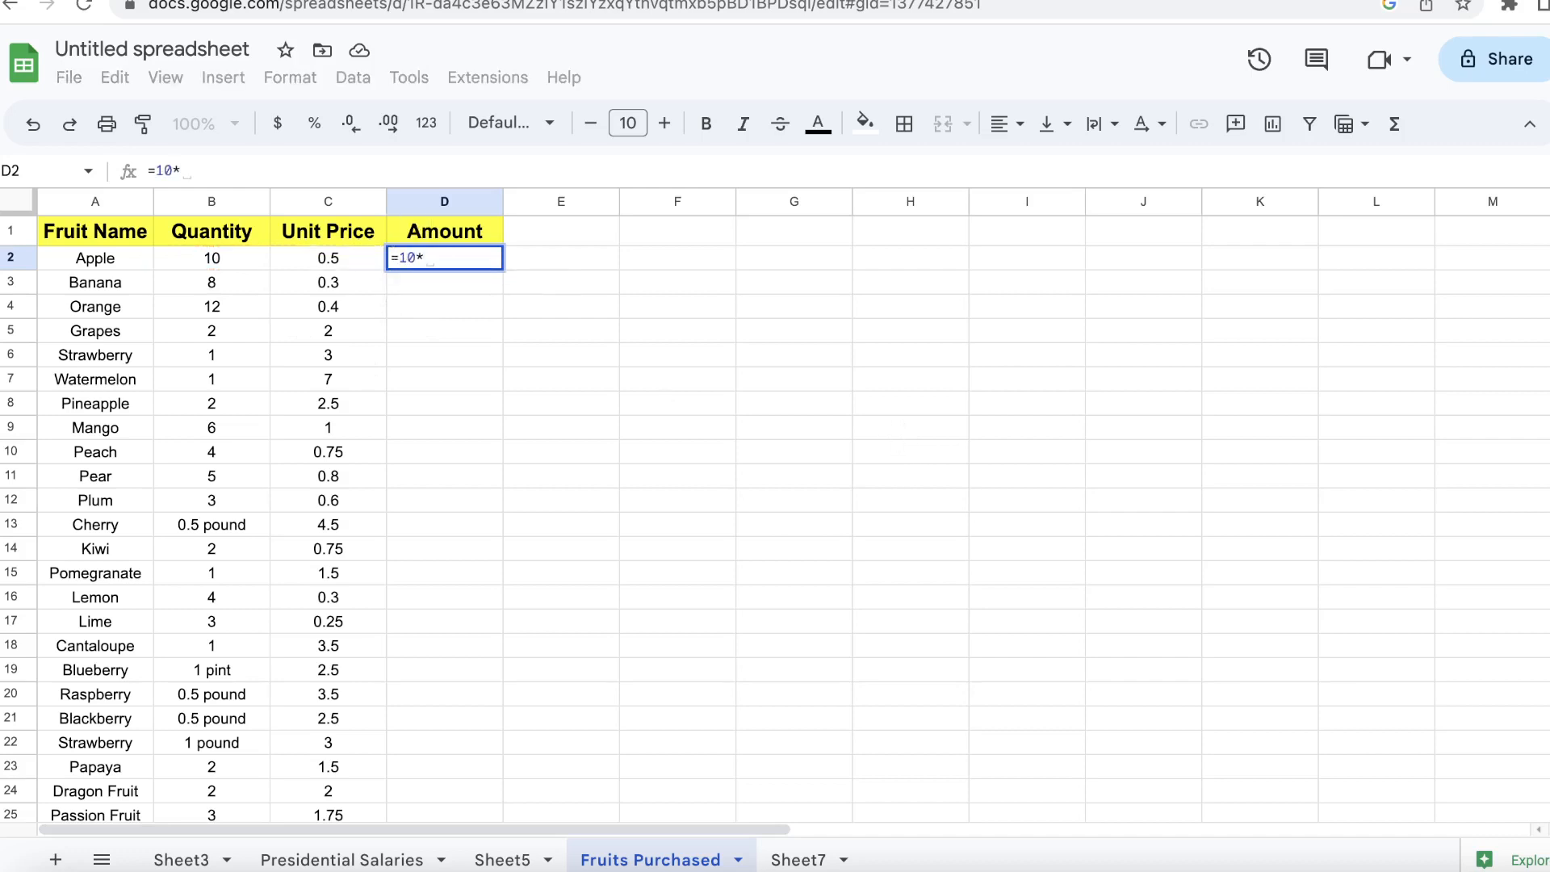
{"action": "type", "text": "0.5"}
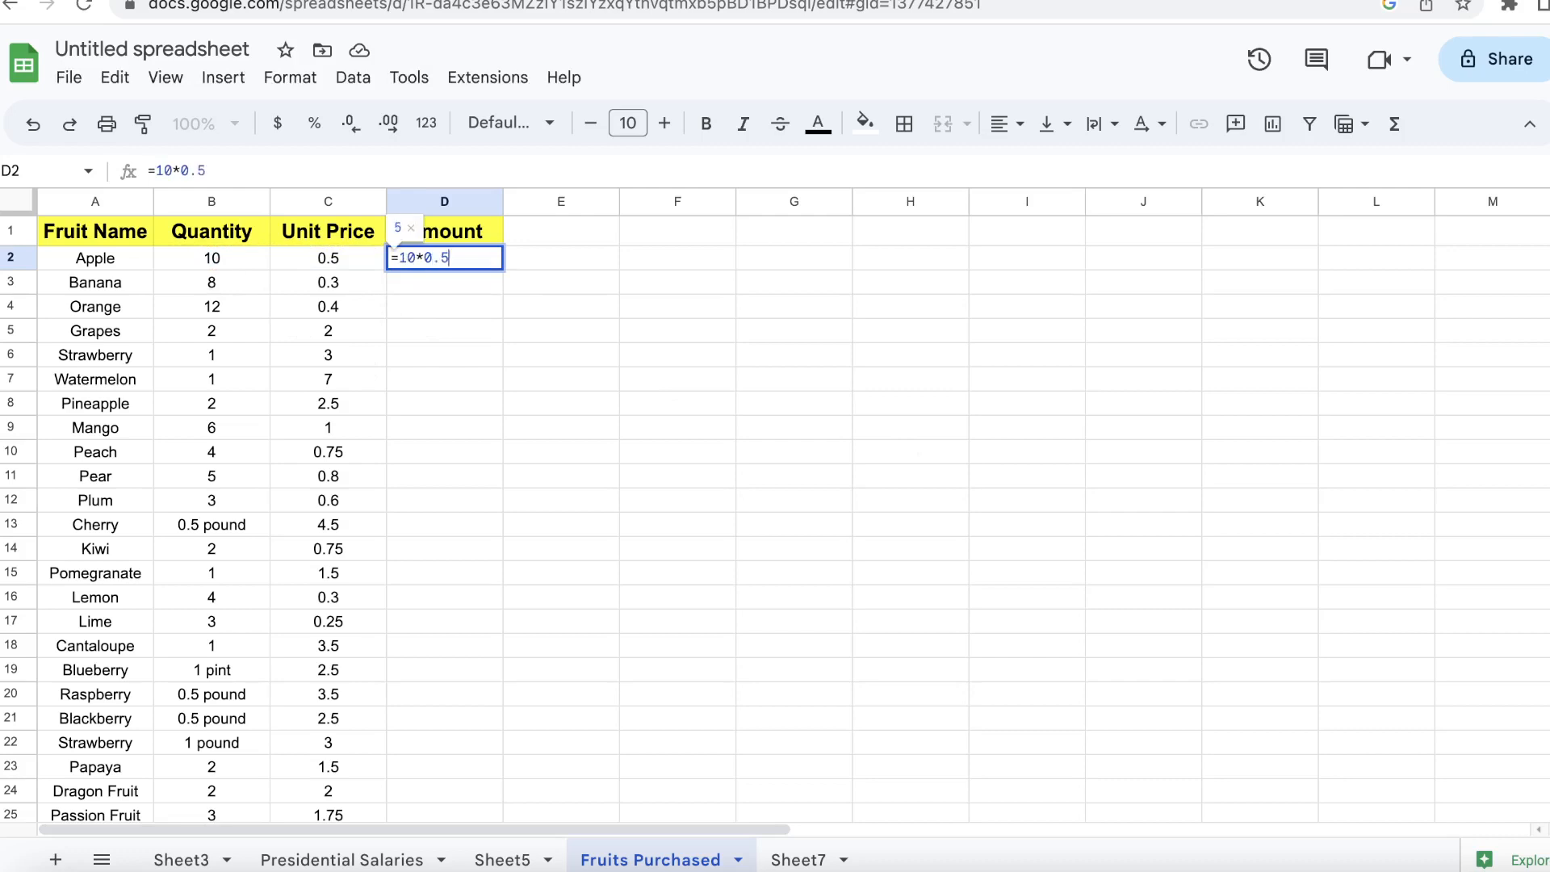
{"action": "key", "text": "Return"}
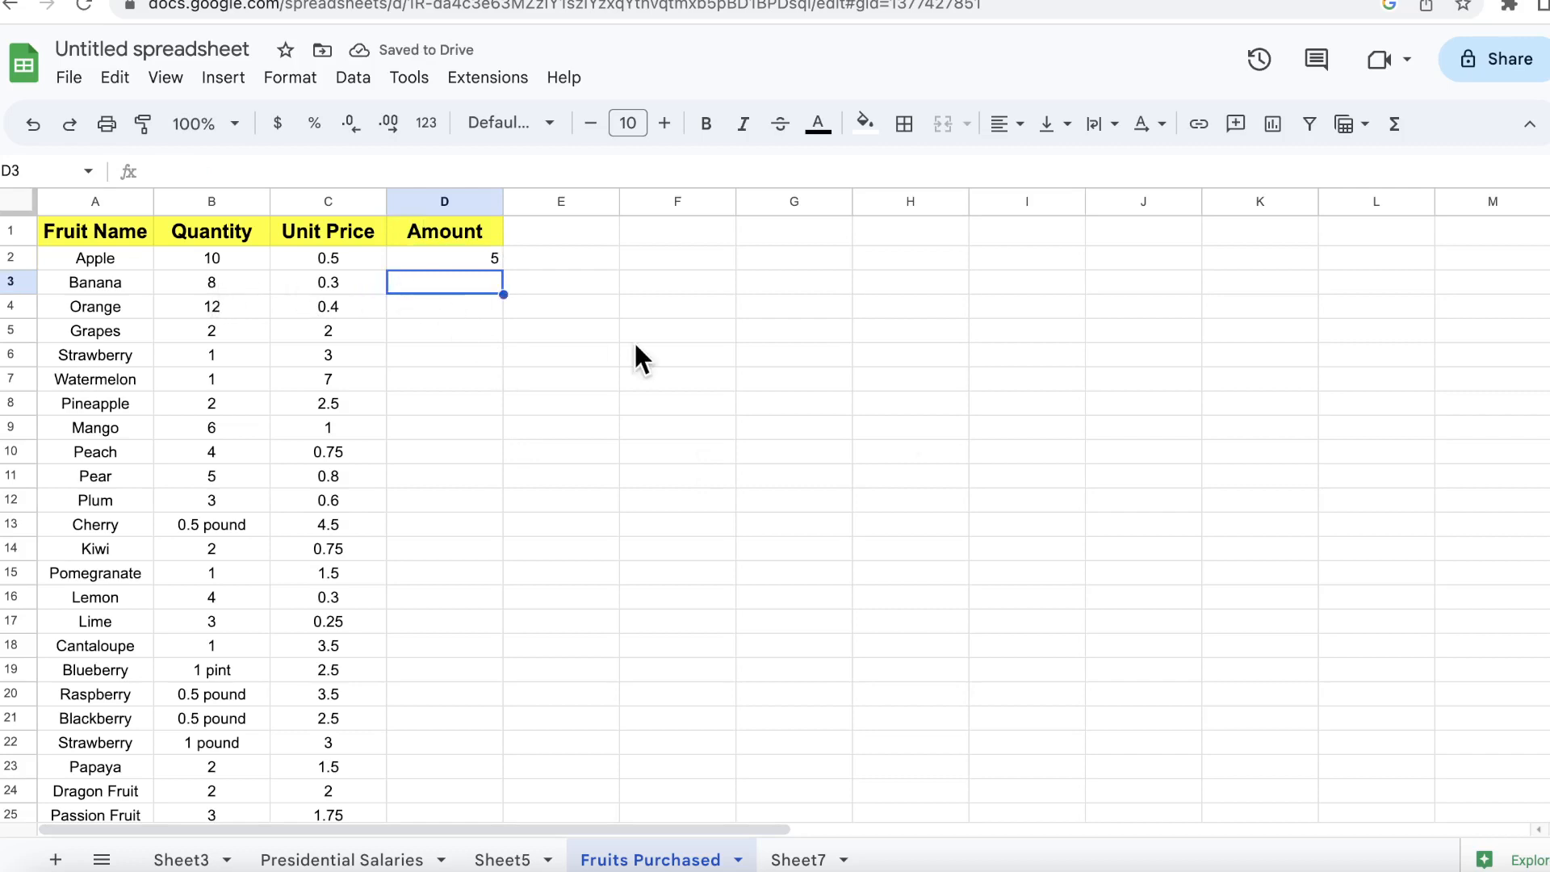
Step: Calculate the Banana amount in cell D3 with the hard-coded formula =8*0.3
{"action": "type", "text": "8"}
{"action": "key", "text": "Escape"}
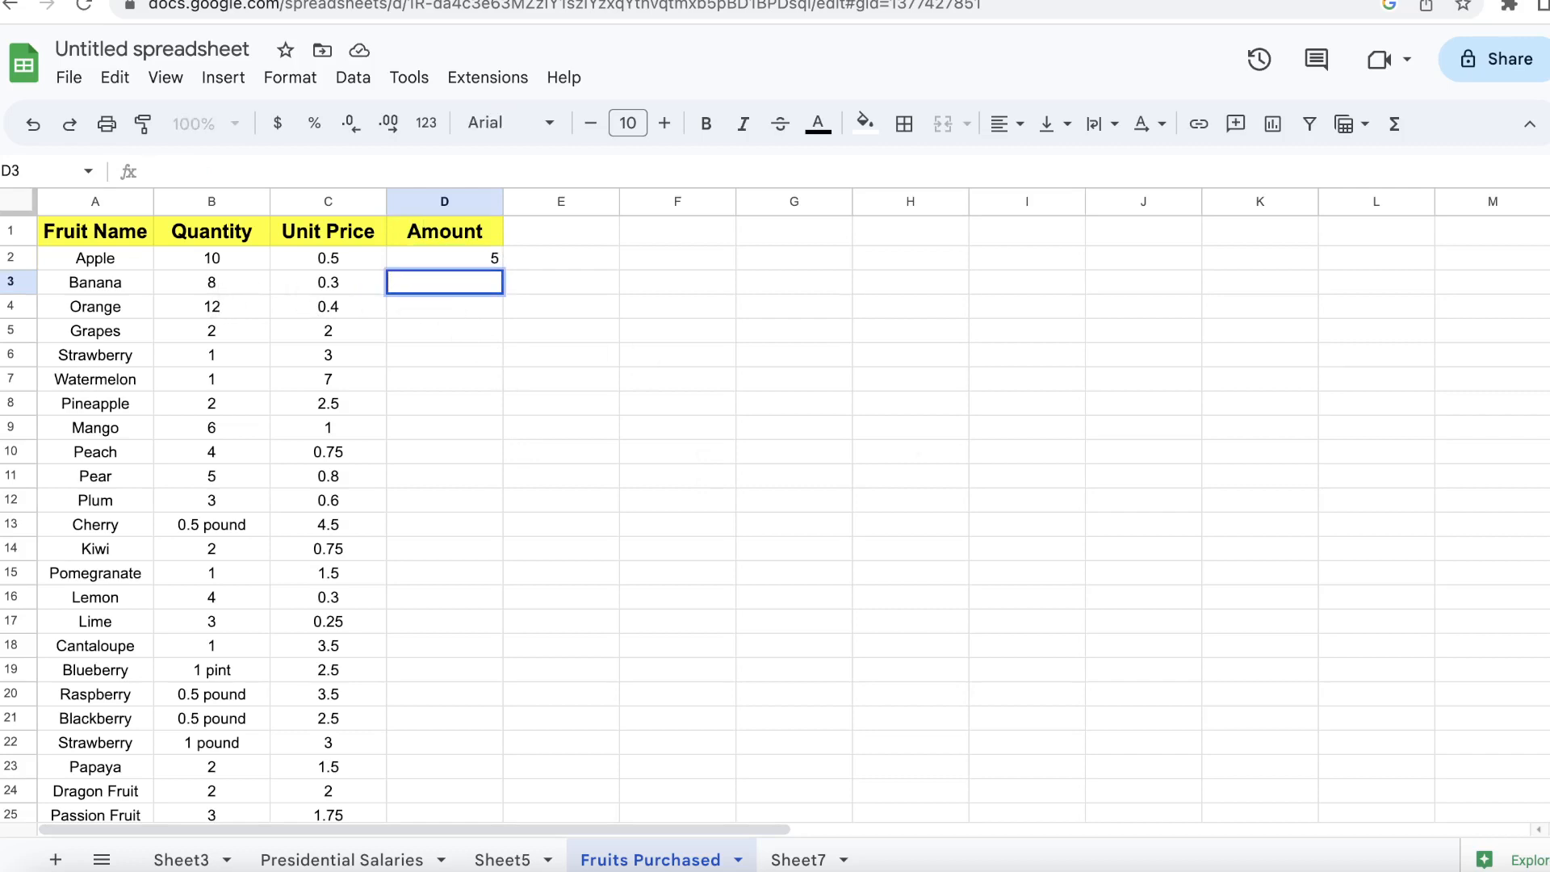
{"action": "type", "text": "=8*"}
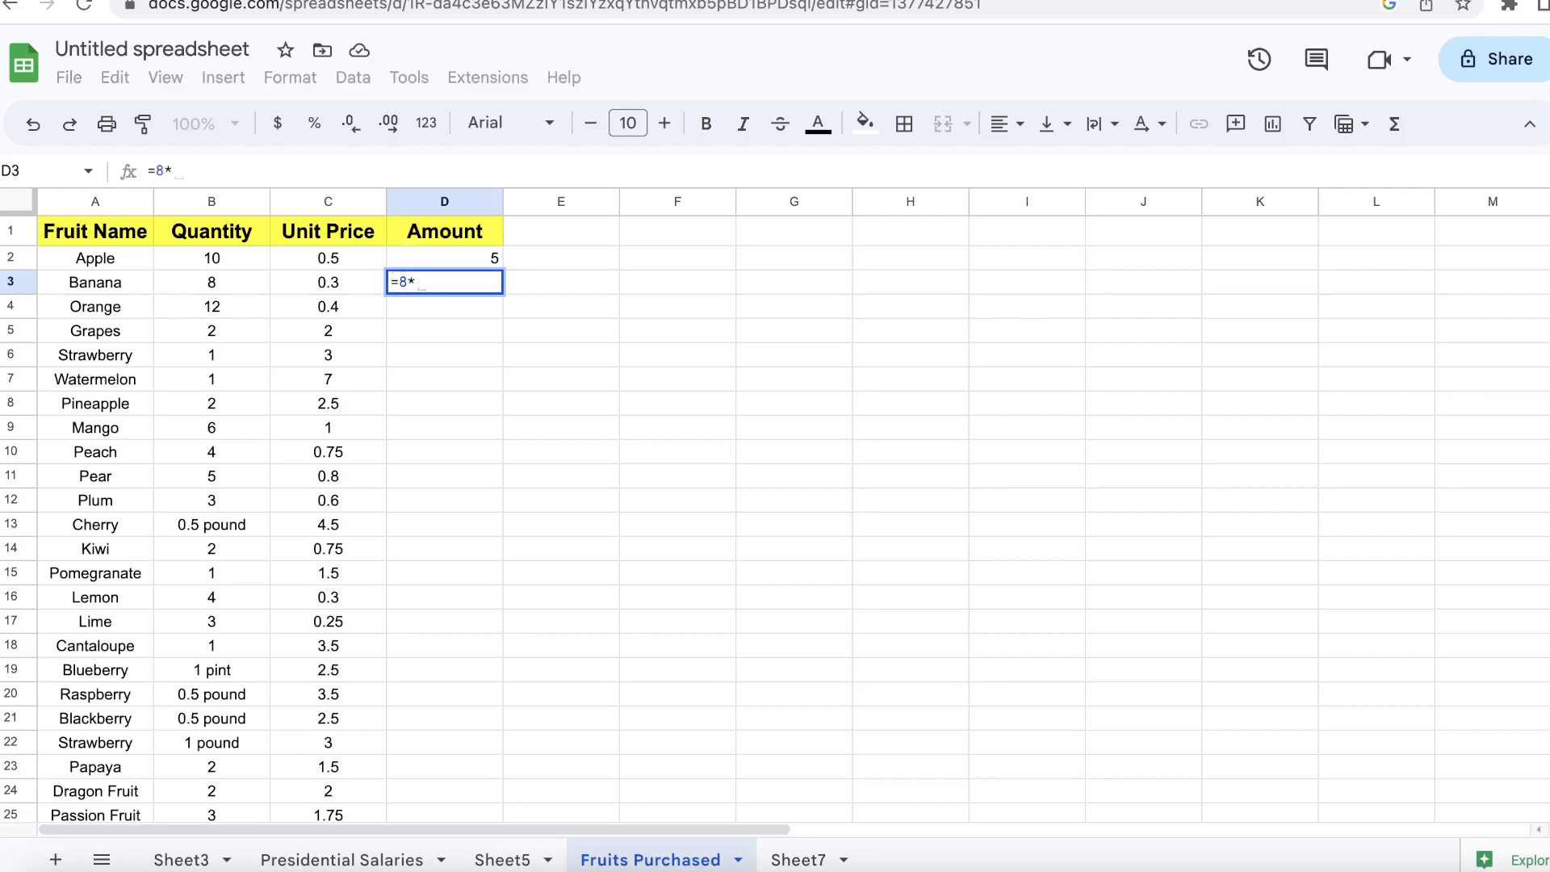
{"action": "type", "text": "0."}
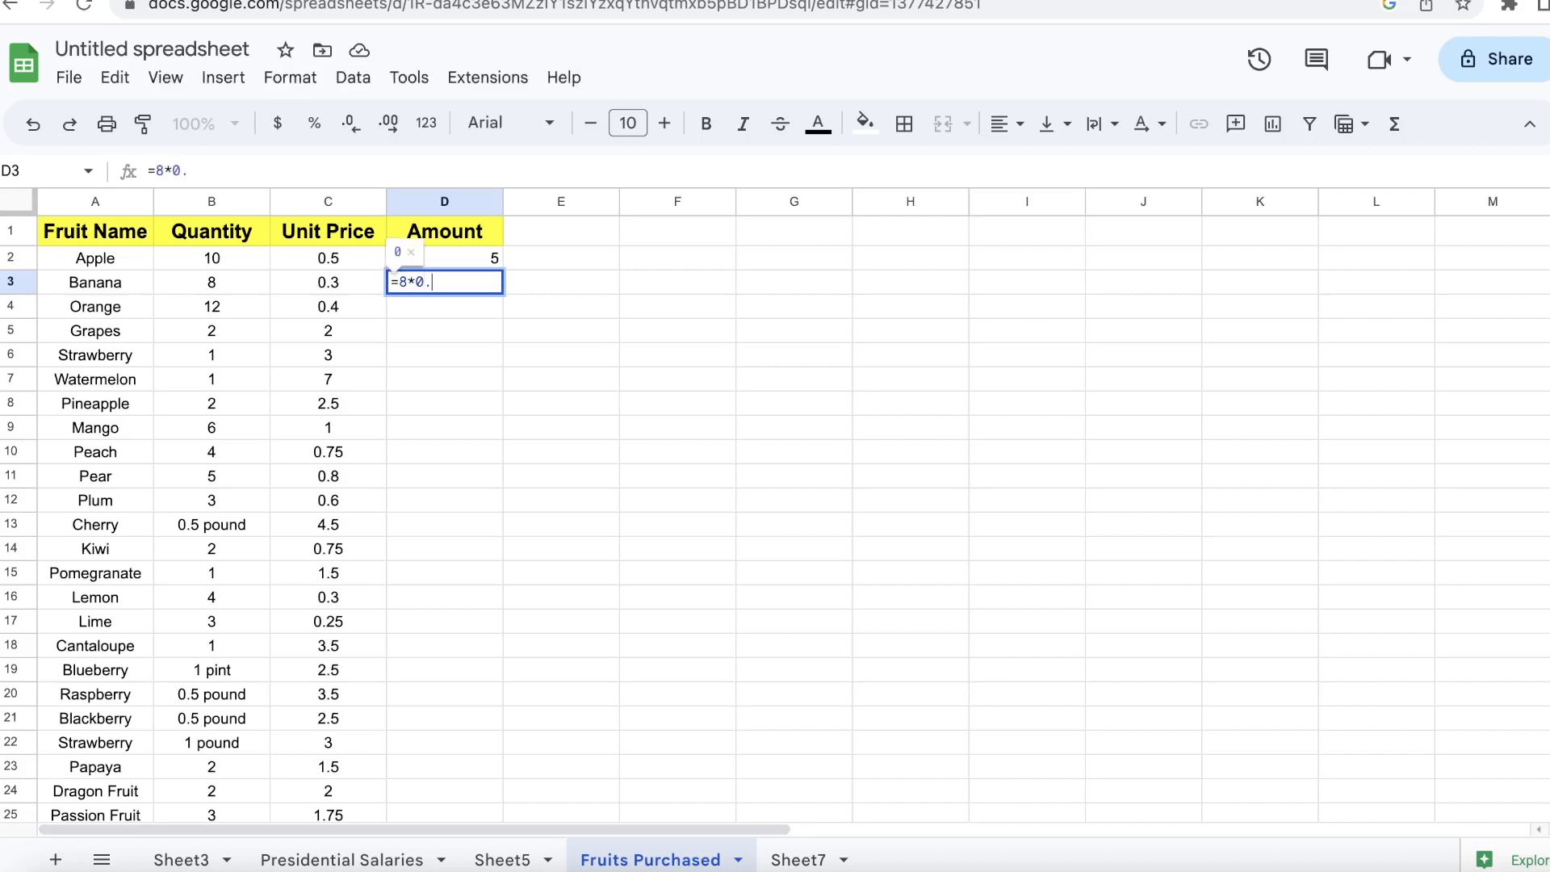
{"action": "type", "text": "3"}
{"action": "key", "text": "Return"}
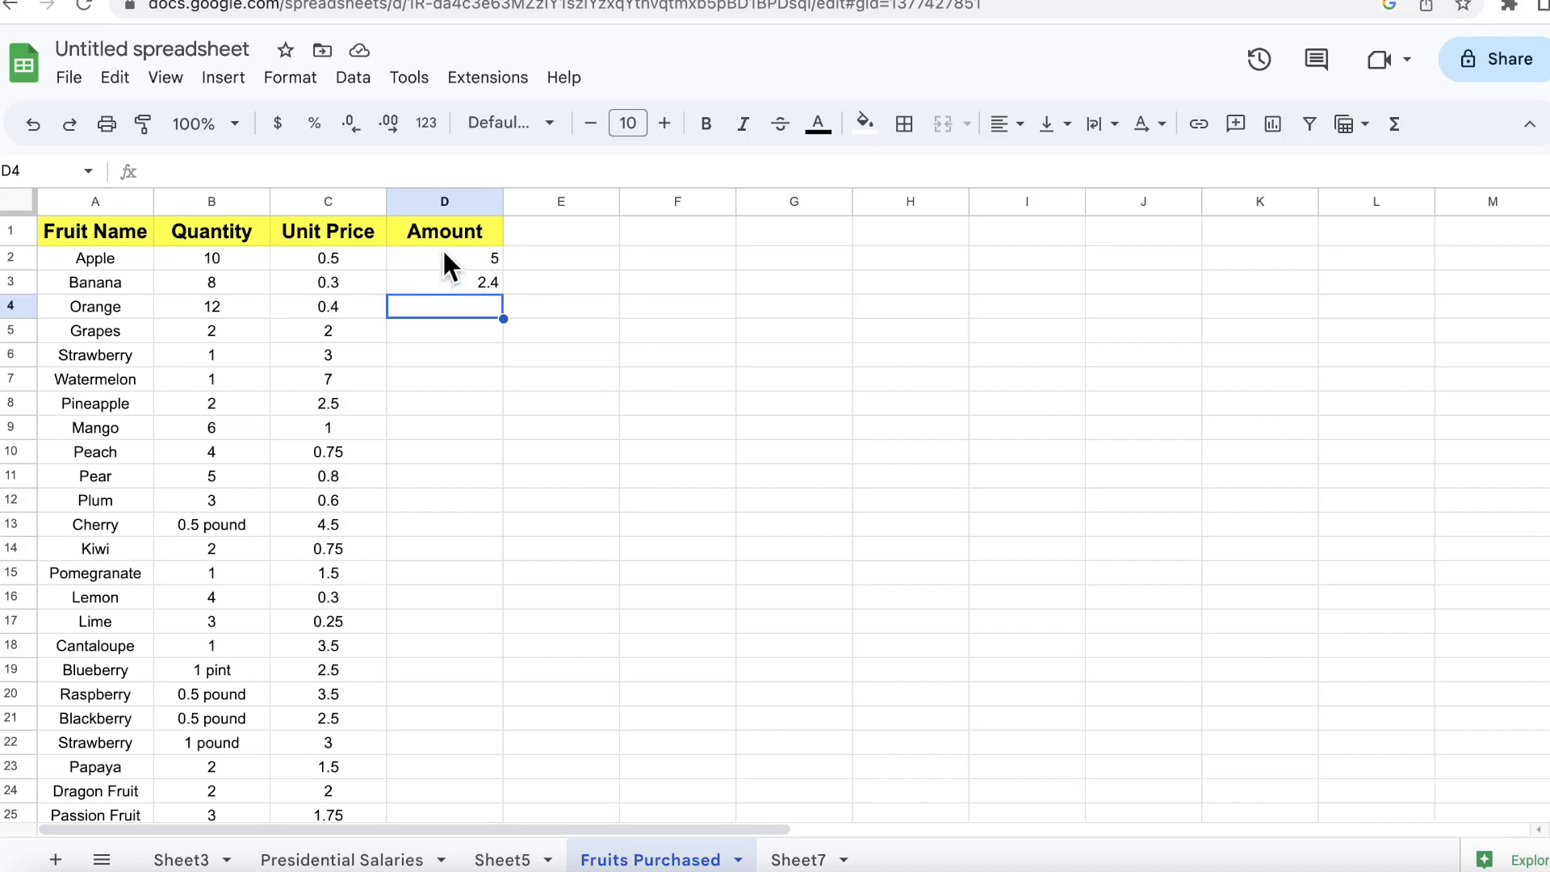
Step: Clear the hard-coded Apple and Banana amounts from cells D2 and D3
{"action": "left_click_drag", "start_coordinate": [443, 248], "coordinate": [465, 283]}
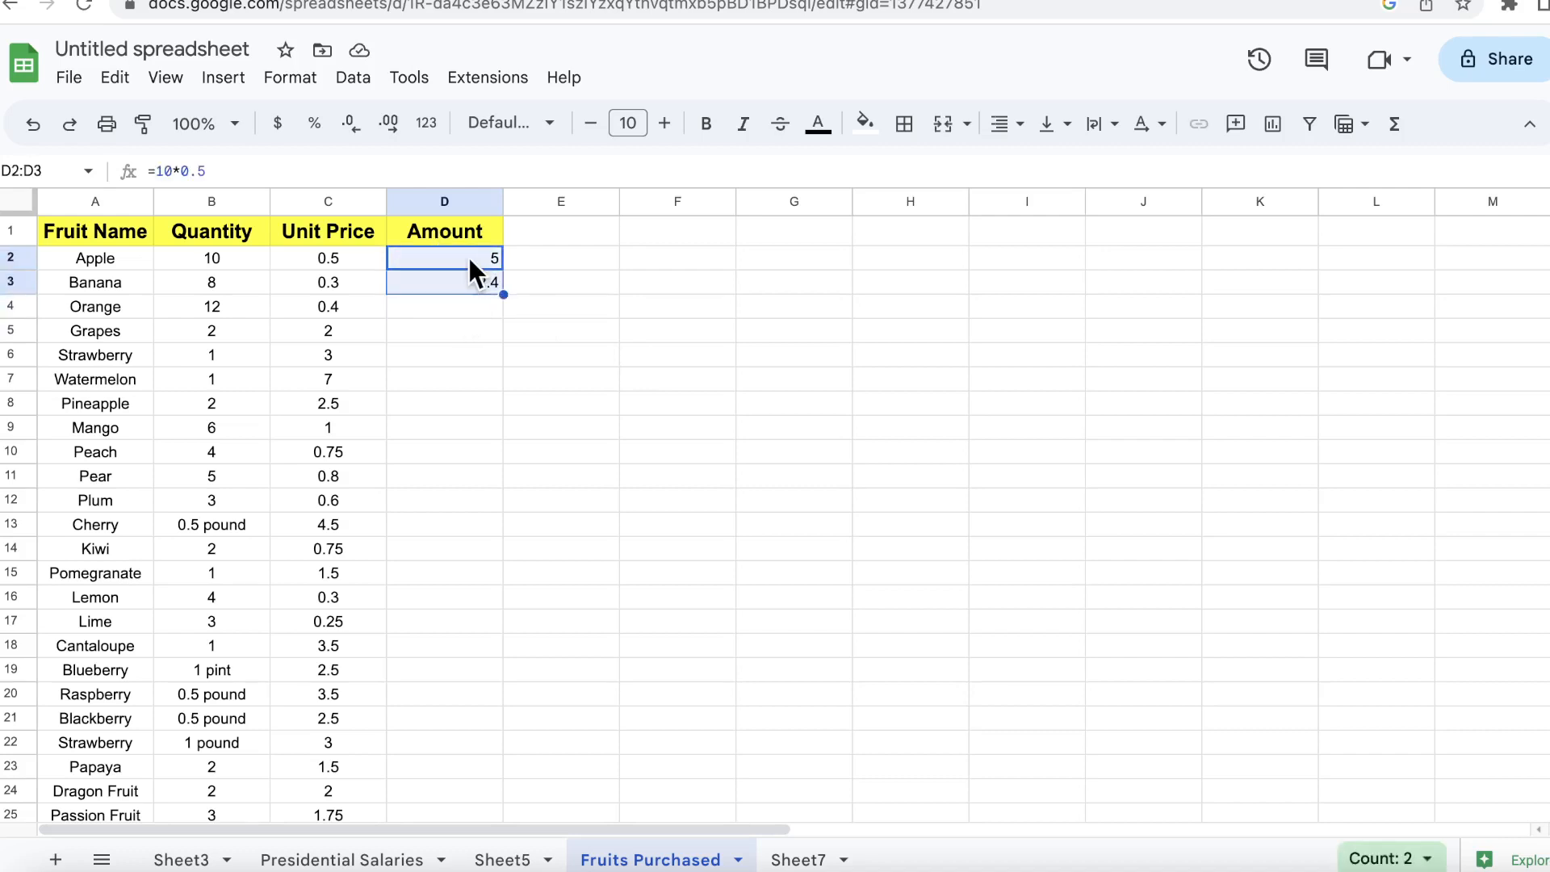
{"action": "key", "text": "Delete"}
{"action": "left_click", "coordinate": [526, 276]}
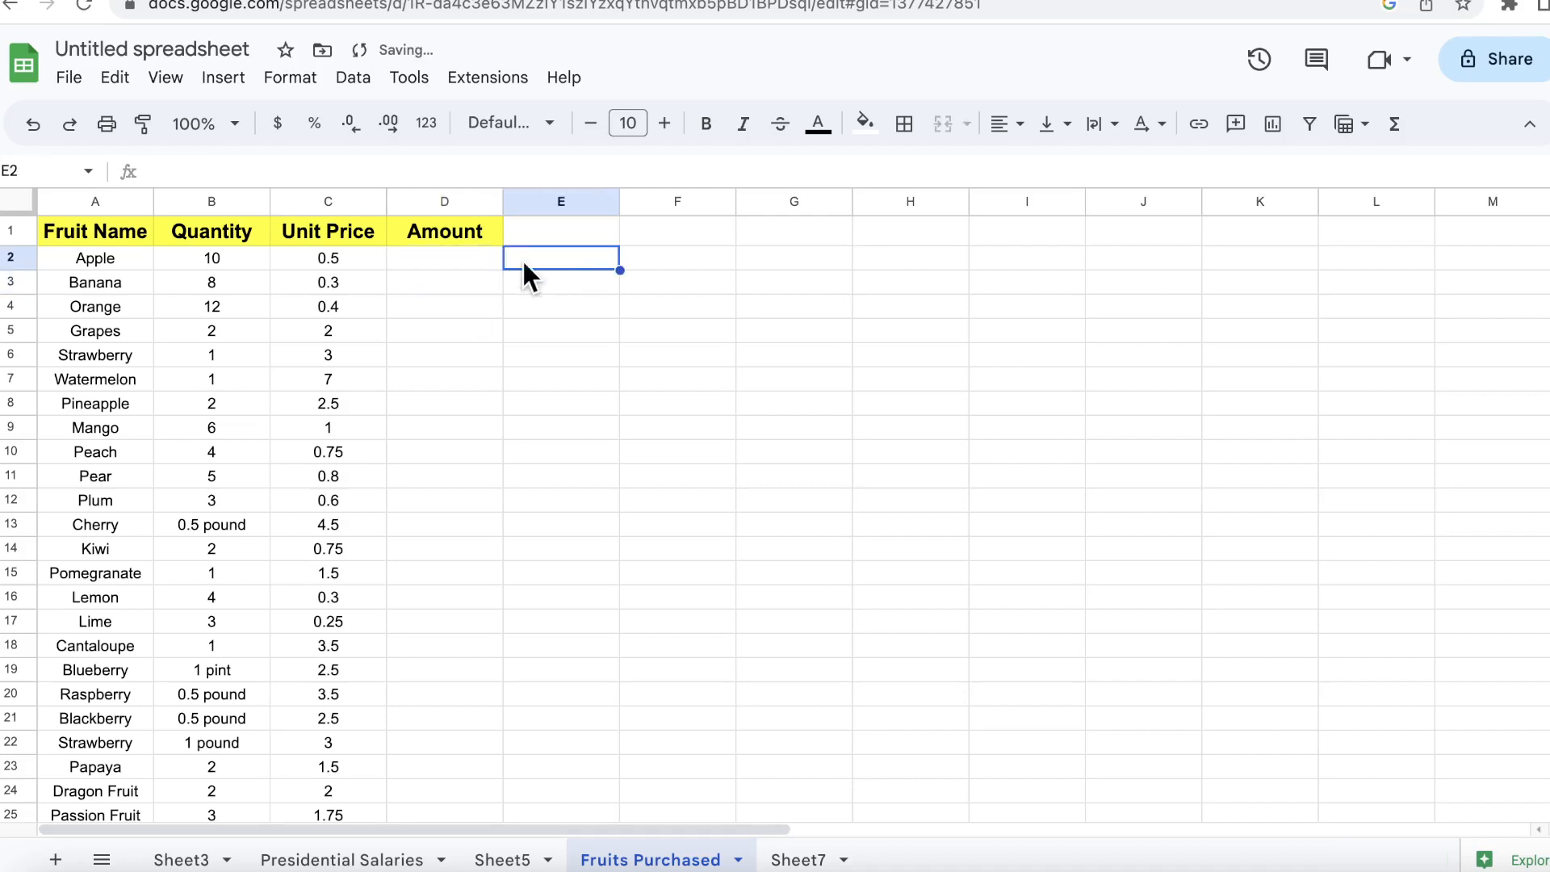
Step: Calculate the Apple amount in cell D2 by multiplying quantity and unit price with the cell-reference formula =B2*C2
{"action": "left_click", "coordinate": [449, 256]}
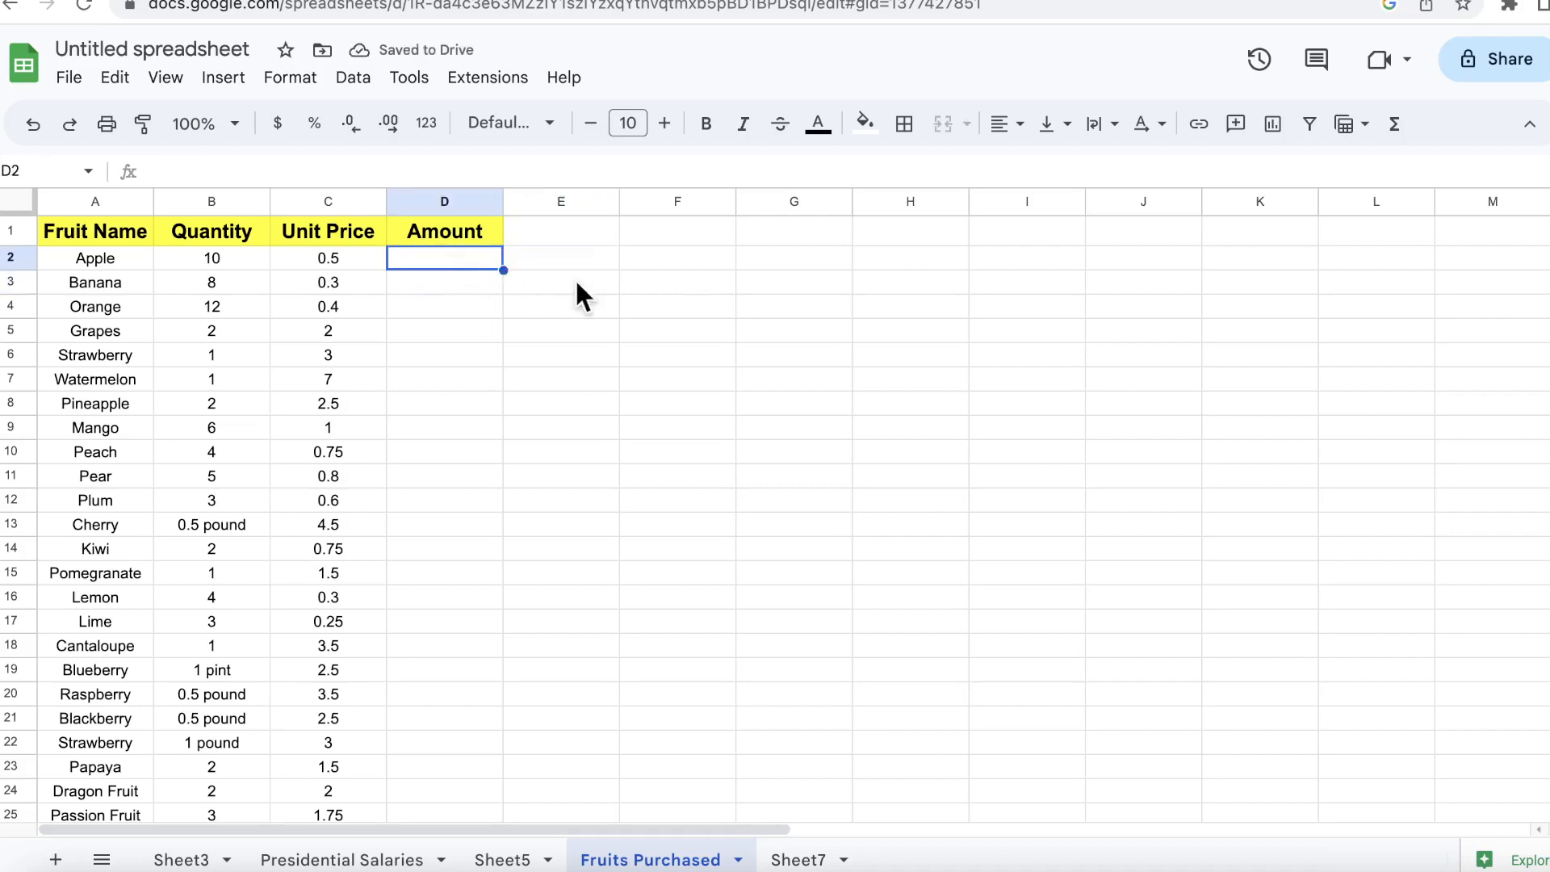
{"action": "type", "text": "="}
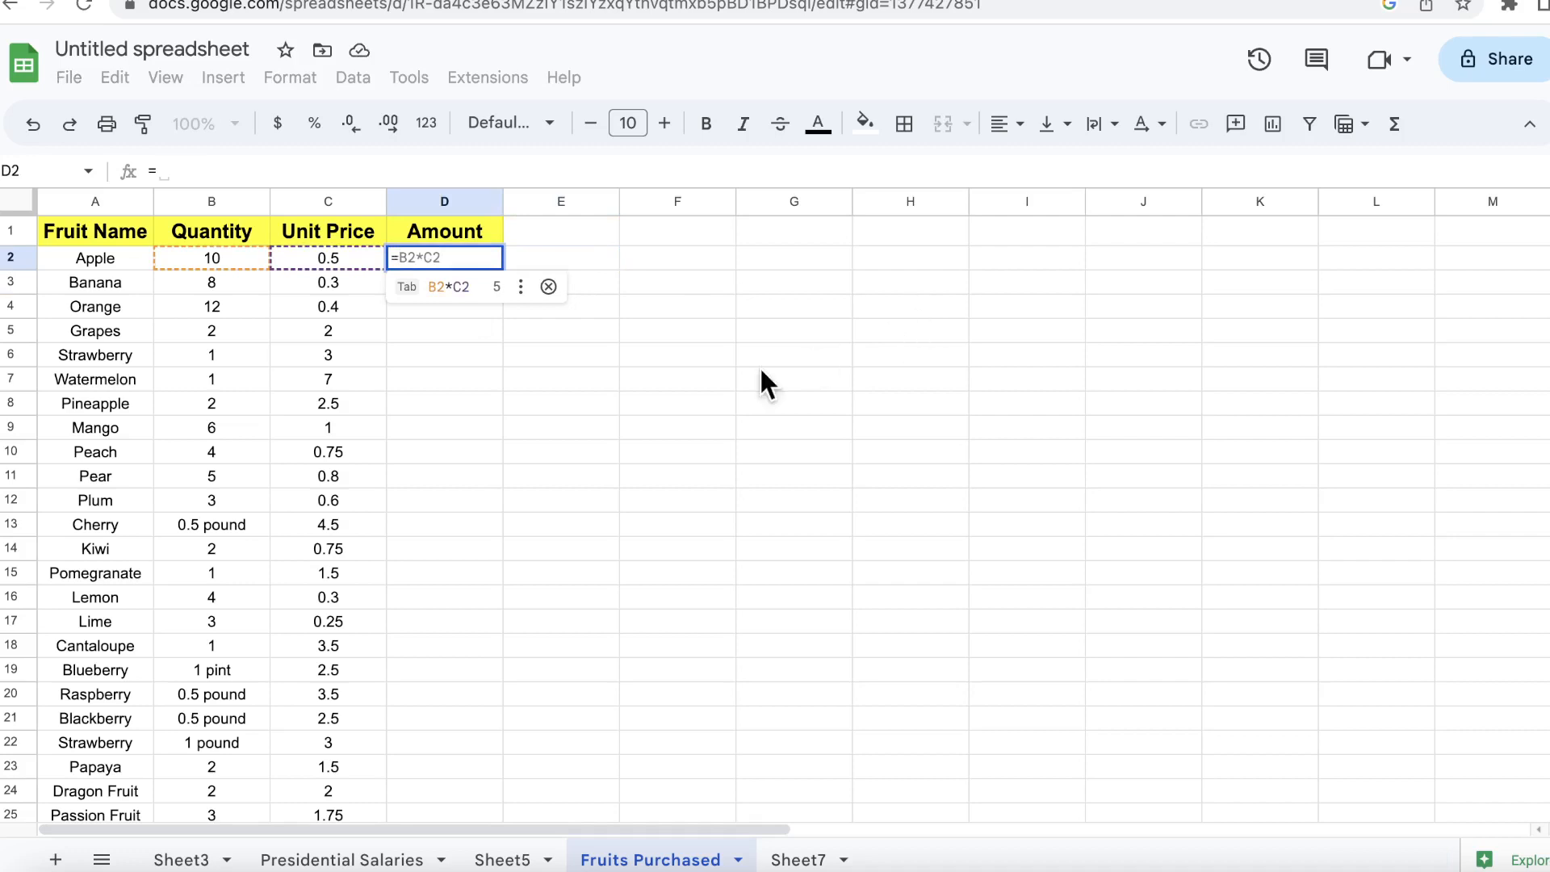
{"action": "left_click", "coordinate": [221, 257]}
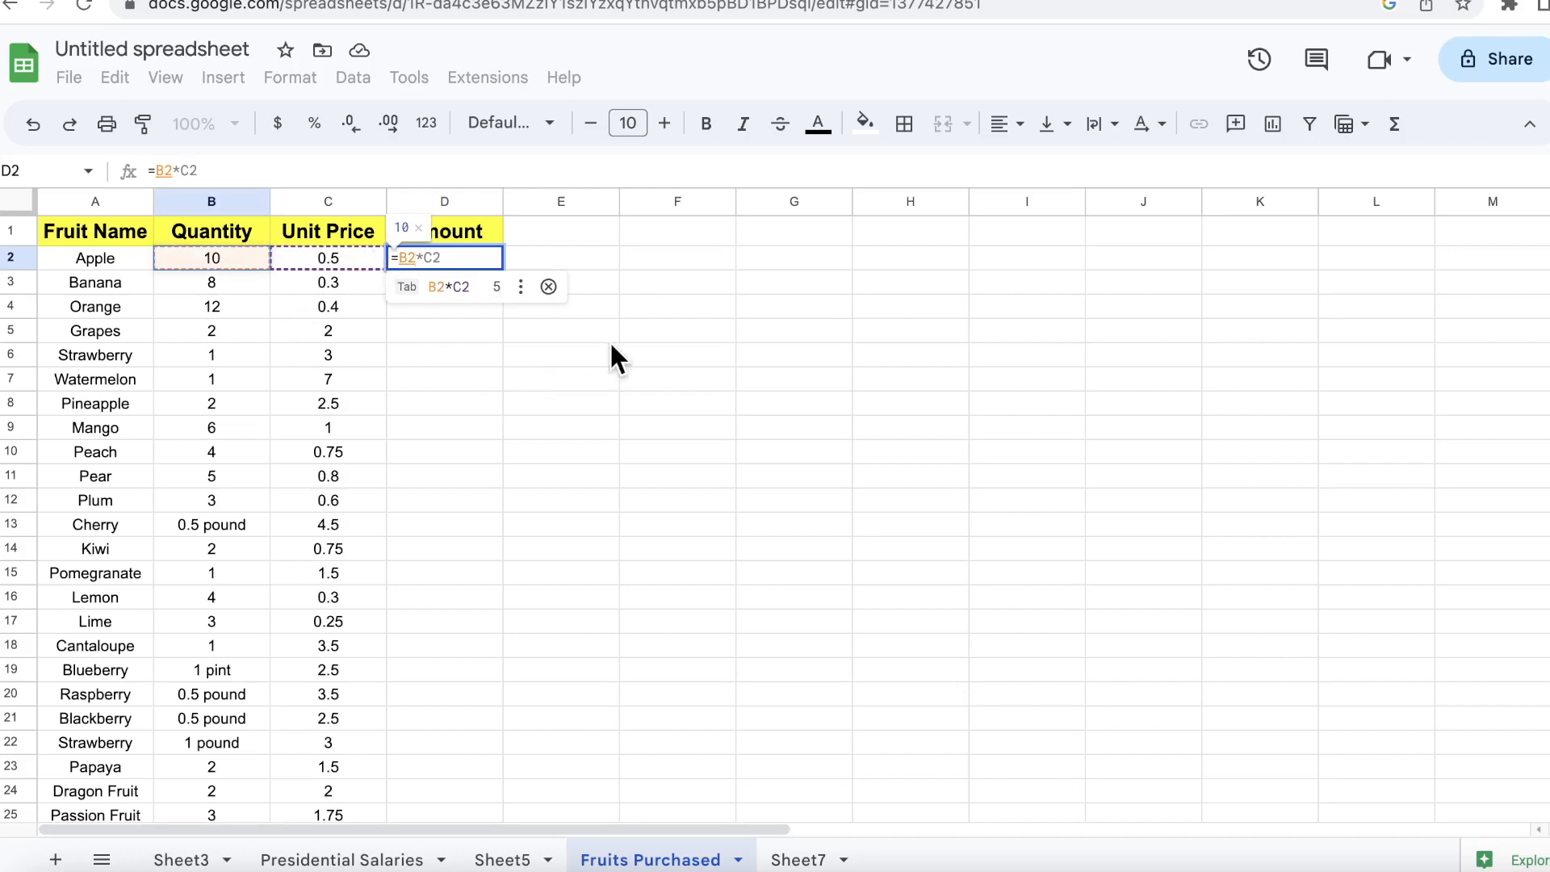
{"action": "type", "text": "*"}
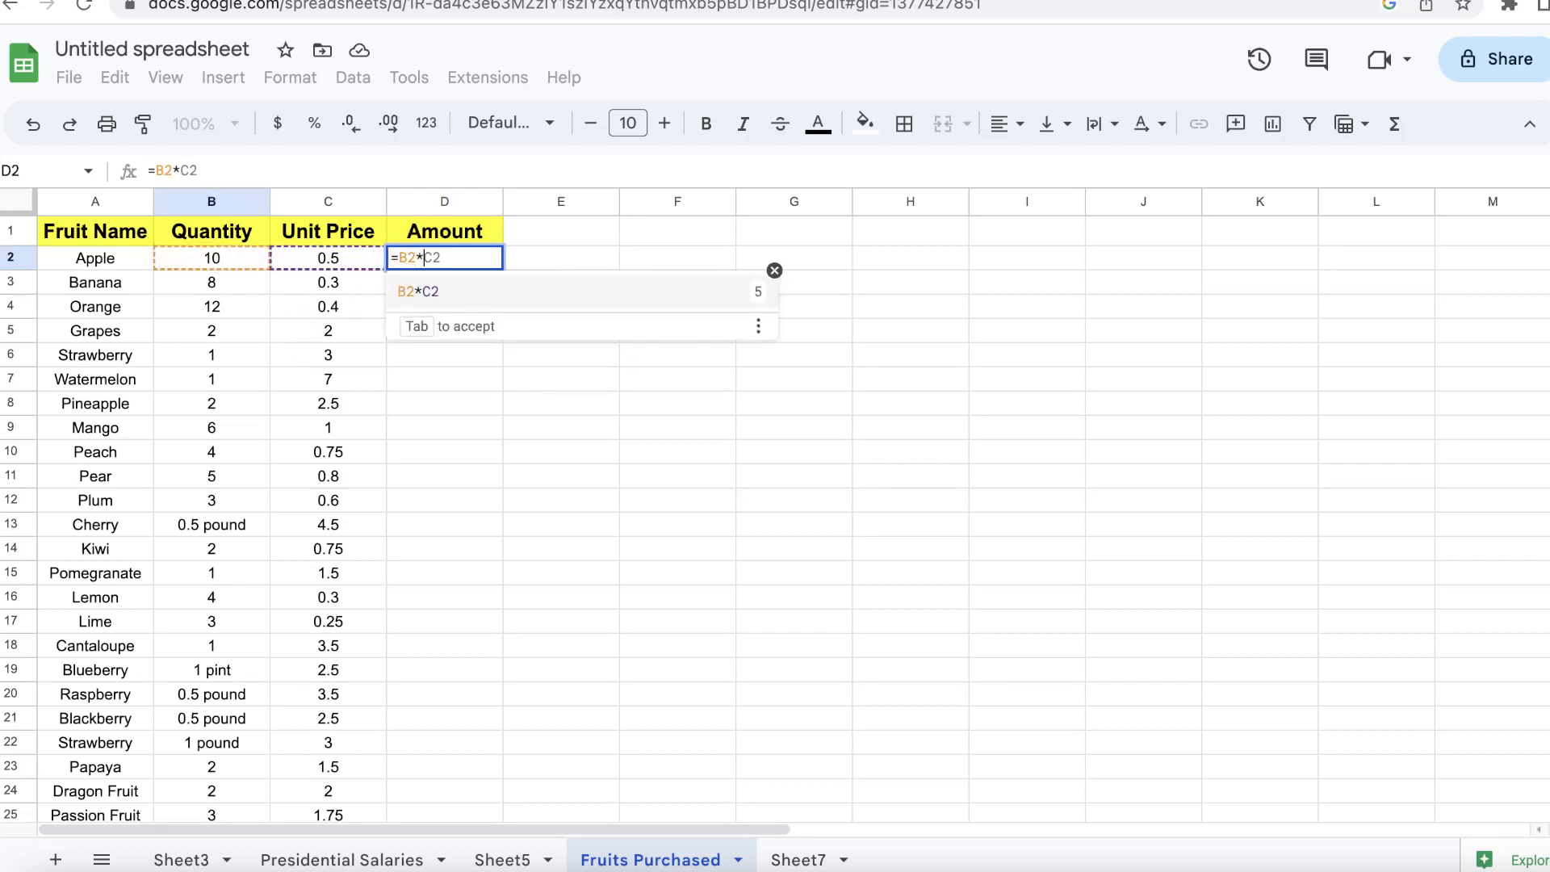
{"action": "left_click", "coordinate": [352, 257]}
{"action": "key", "text": "Return"}
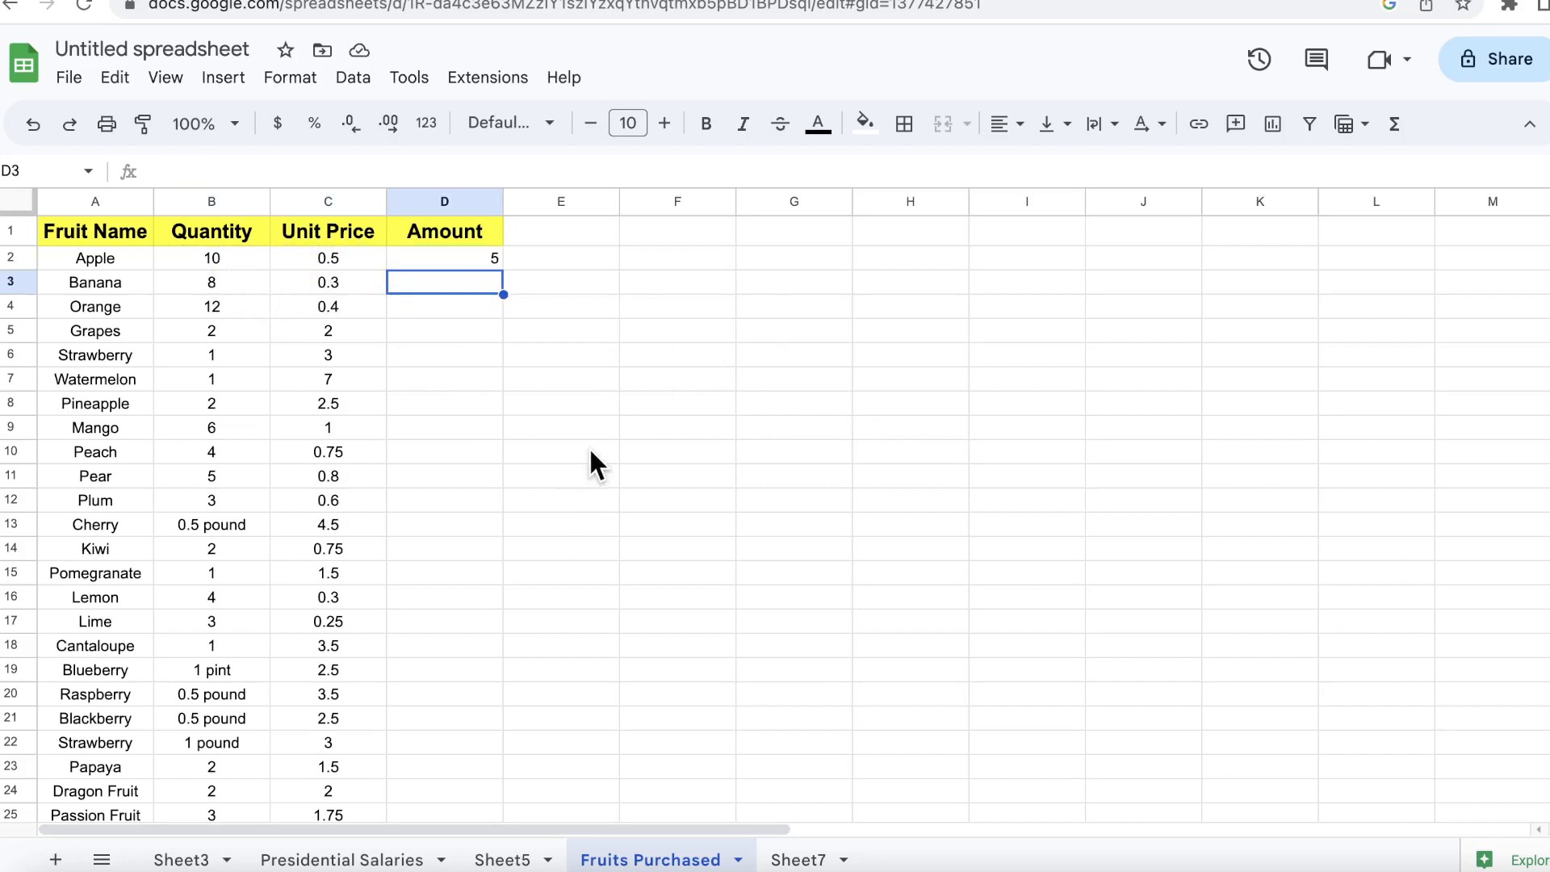
Step: Calculate the Banana amount in cell D3 with the cell-reference formula =B3*C3
{"action": "type", "text": "="}
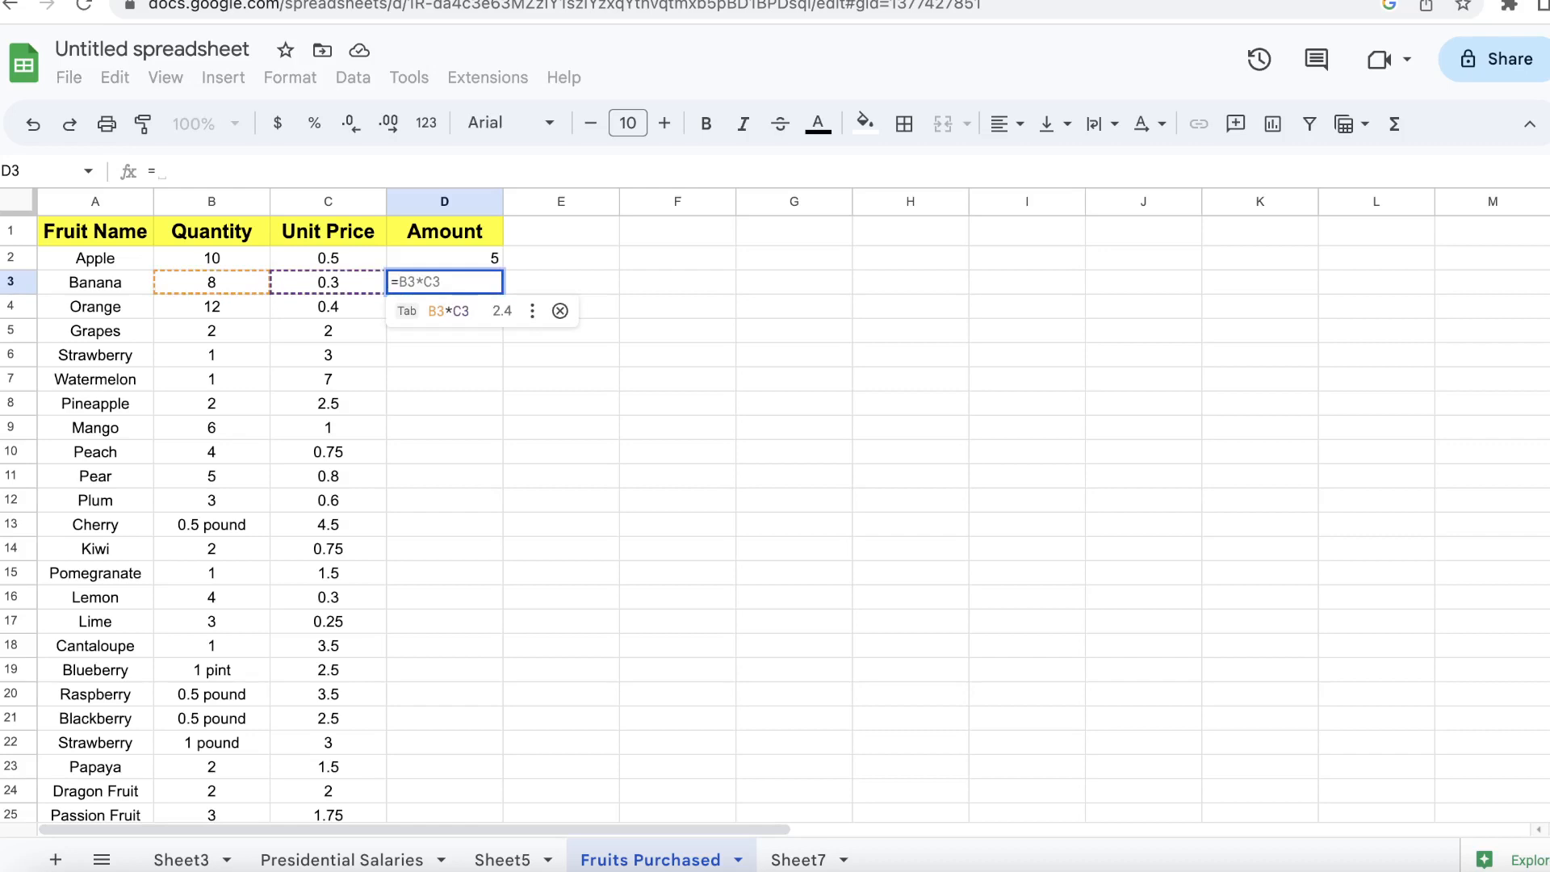
{"action": "left_click", "coordinate": [219, 279]}
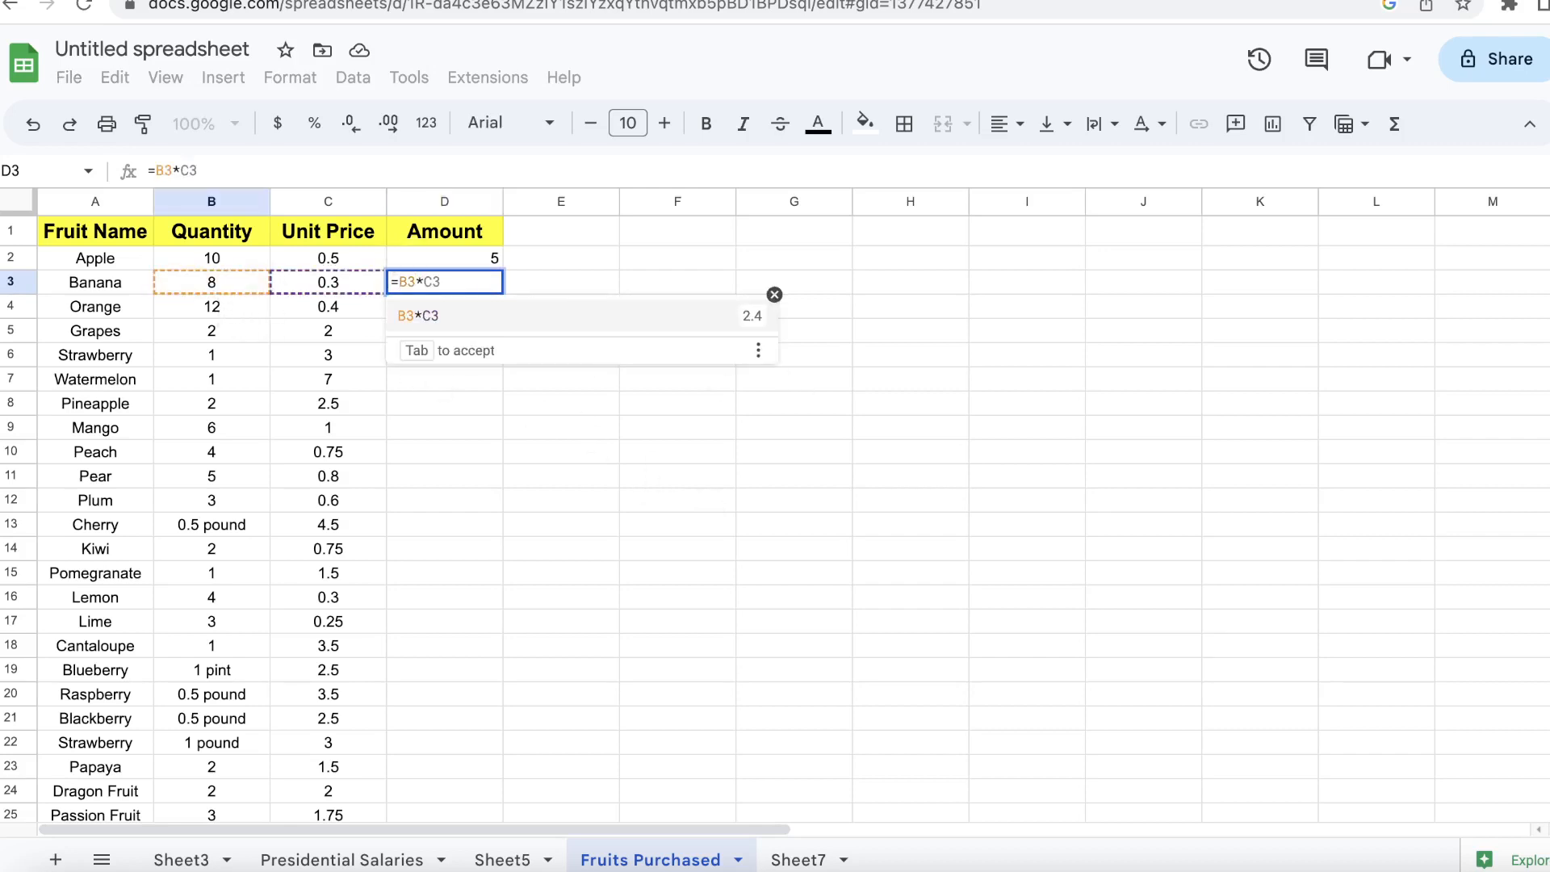
{"action": "left_click", "coordinate": [323, 275]}
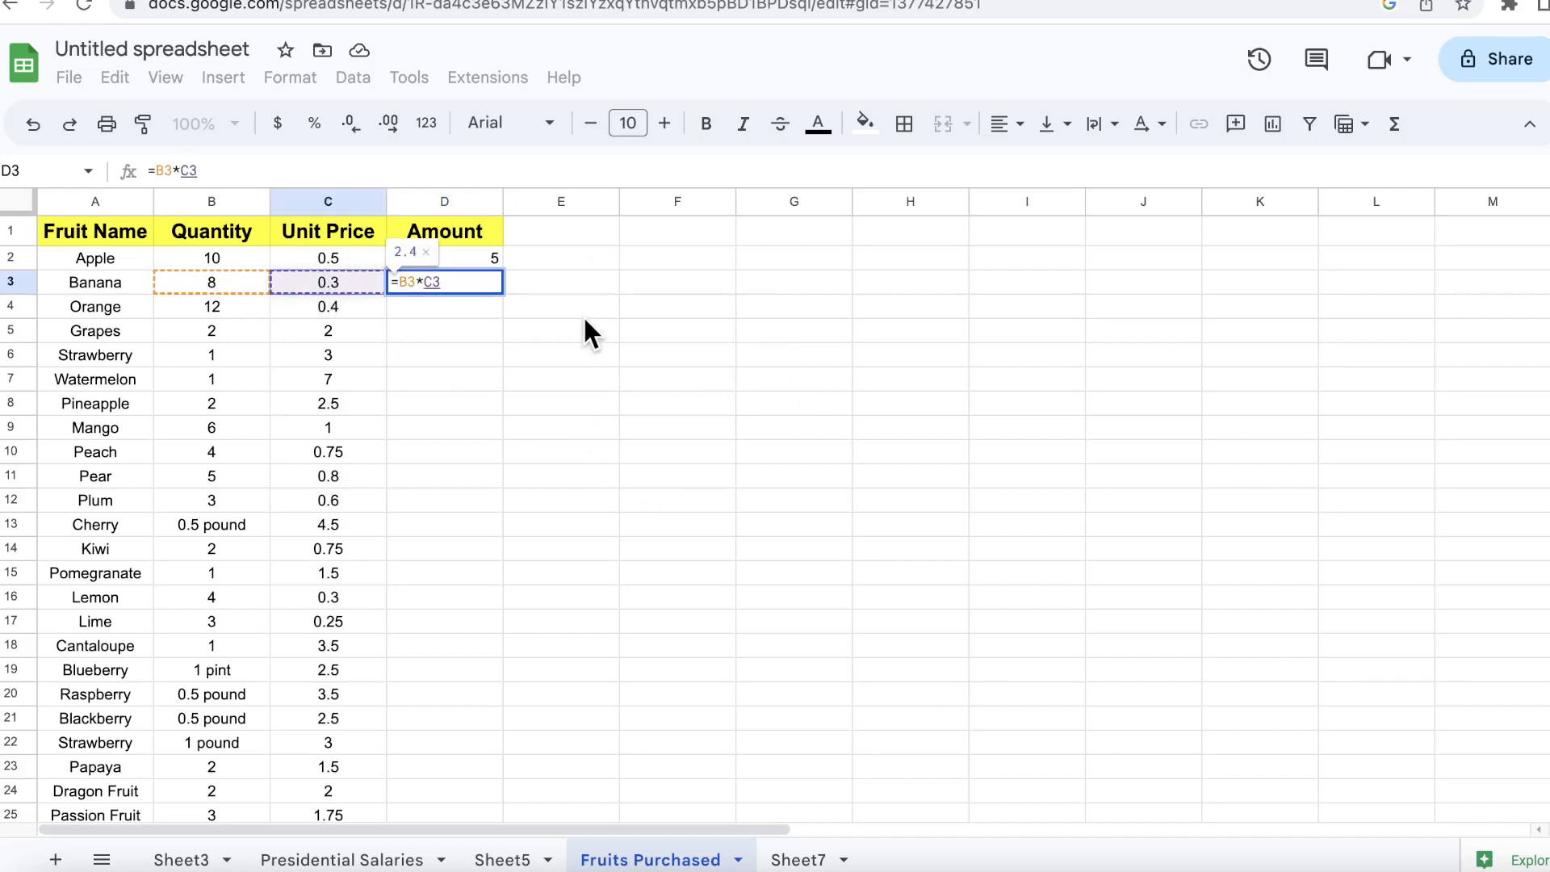
{"action": "key", "text": "Return"}
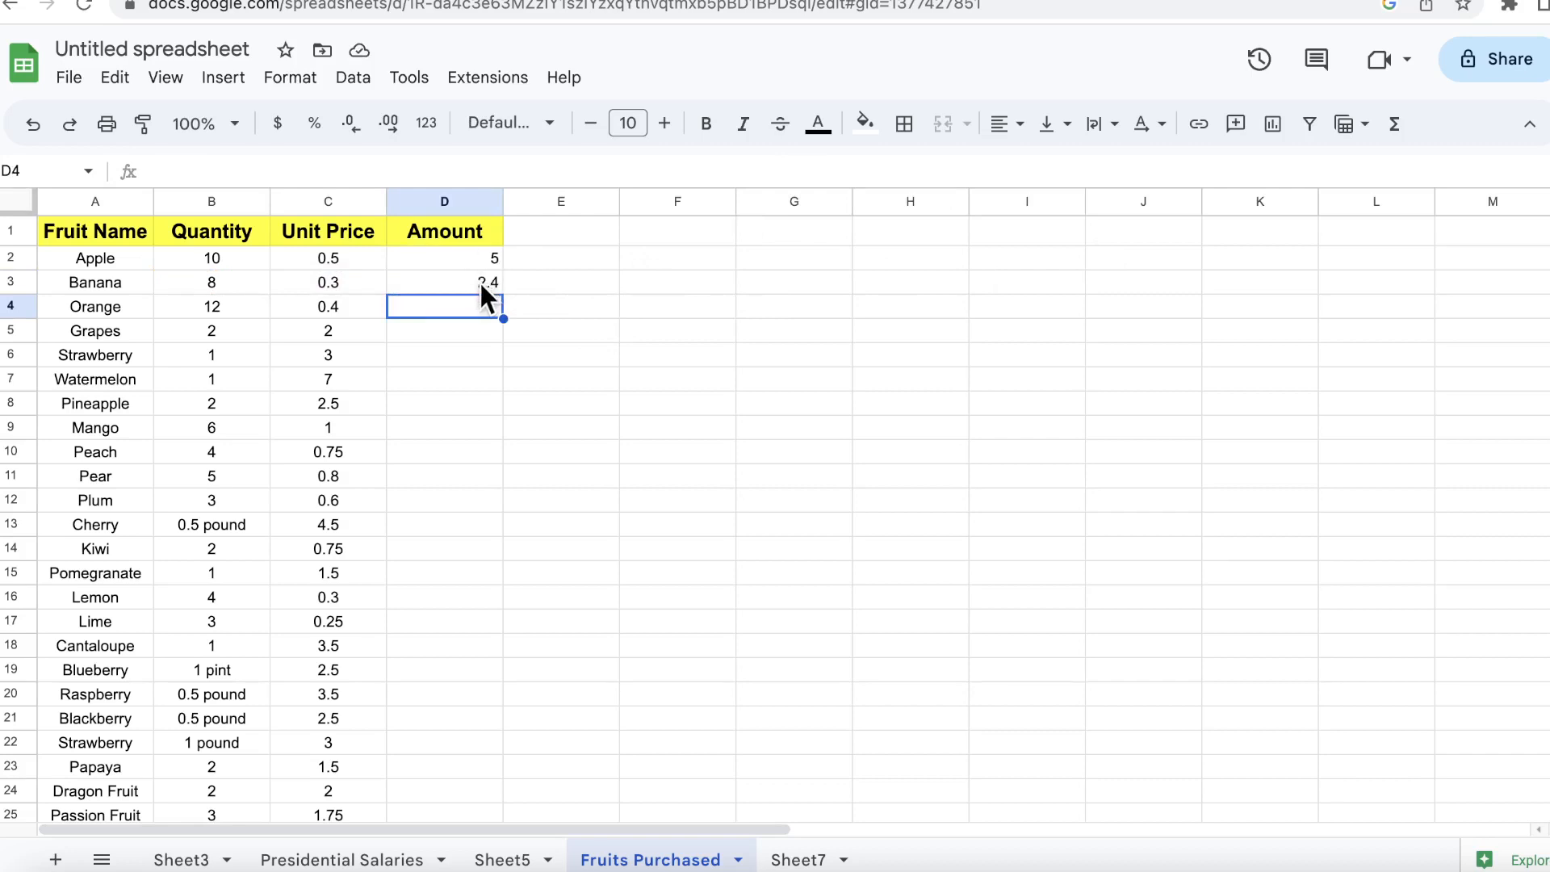
Step: Add cells D2, D3 and C5 in cell F2 with the formula =D2+D3+C5, and clear that cell again
{"action": "left_click", "coordinate": [643, 260]}
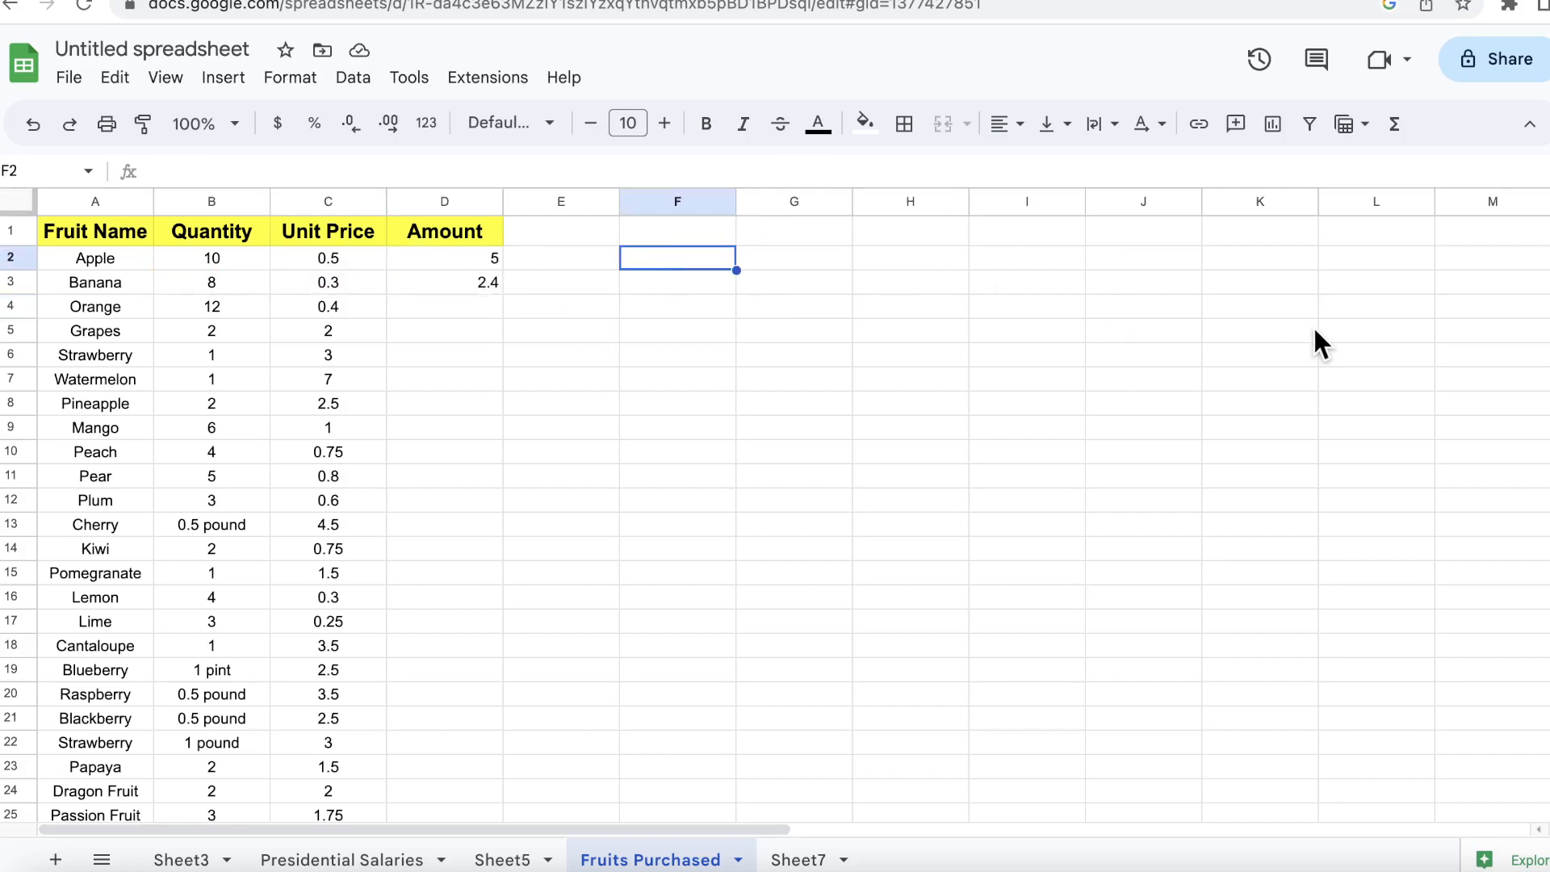
{"action": "type", "text": "="}
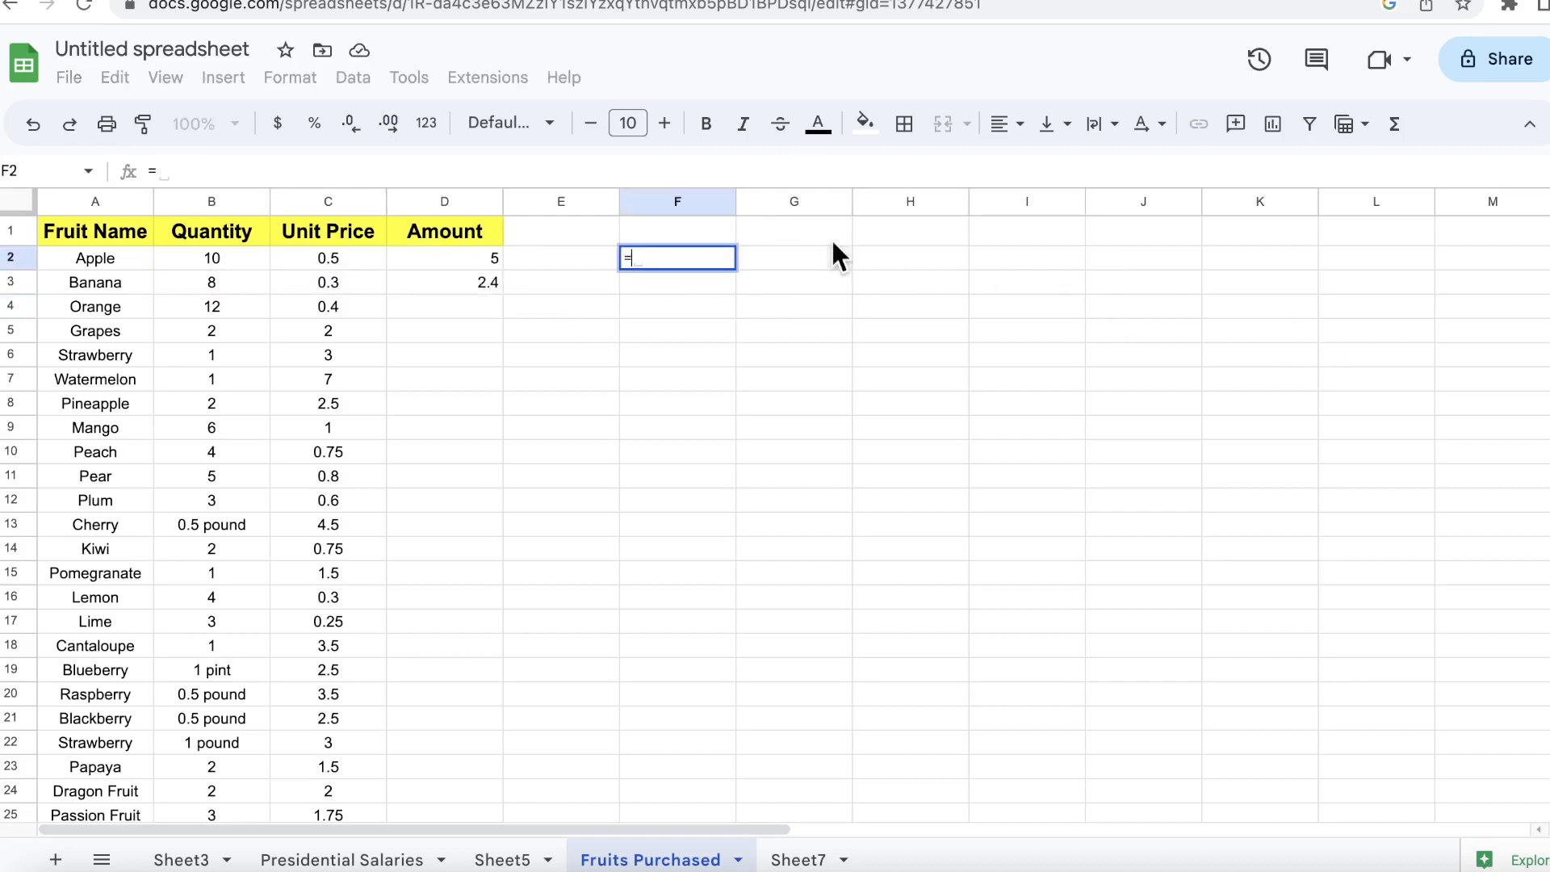
{"action": "left_click", "coordinate": [478, 258]}
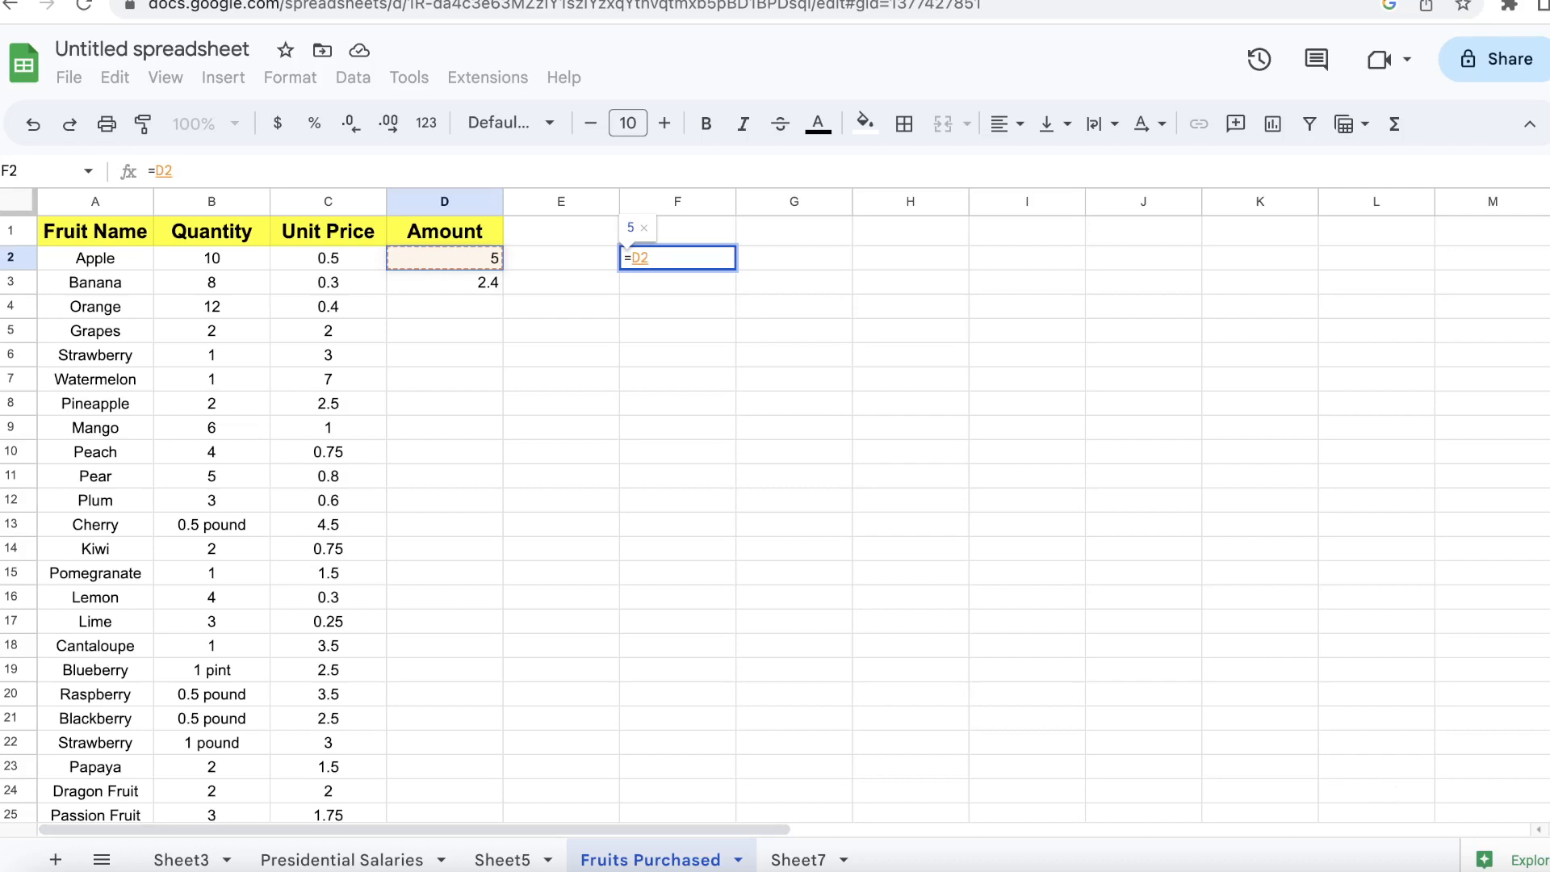
{"action": "type", "text": "+"}
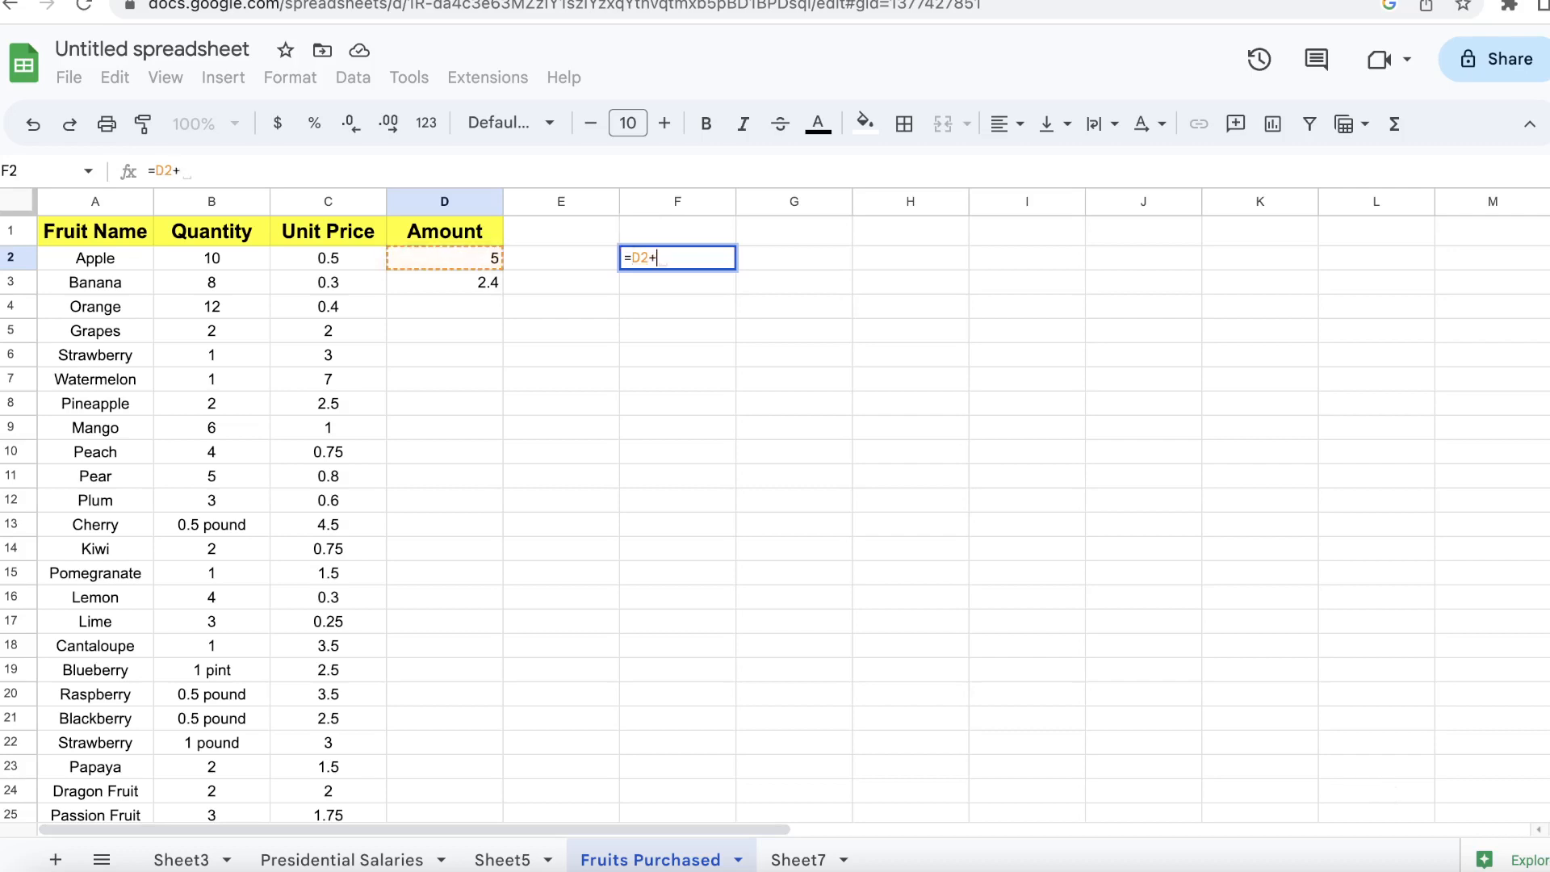
{"action": "left_click", "coordinate": [465, 277]}
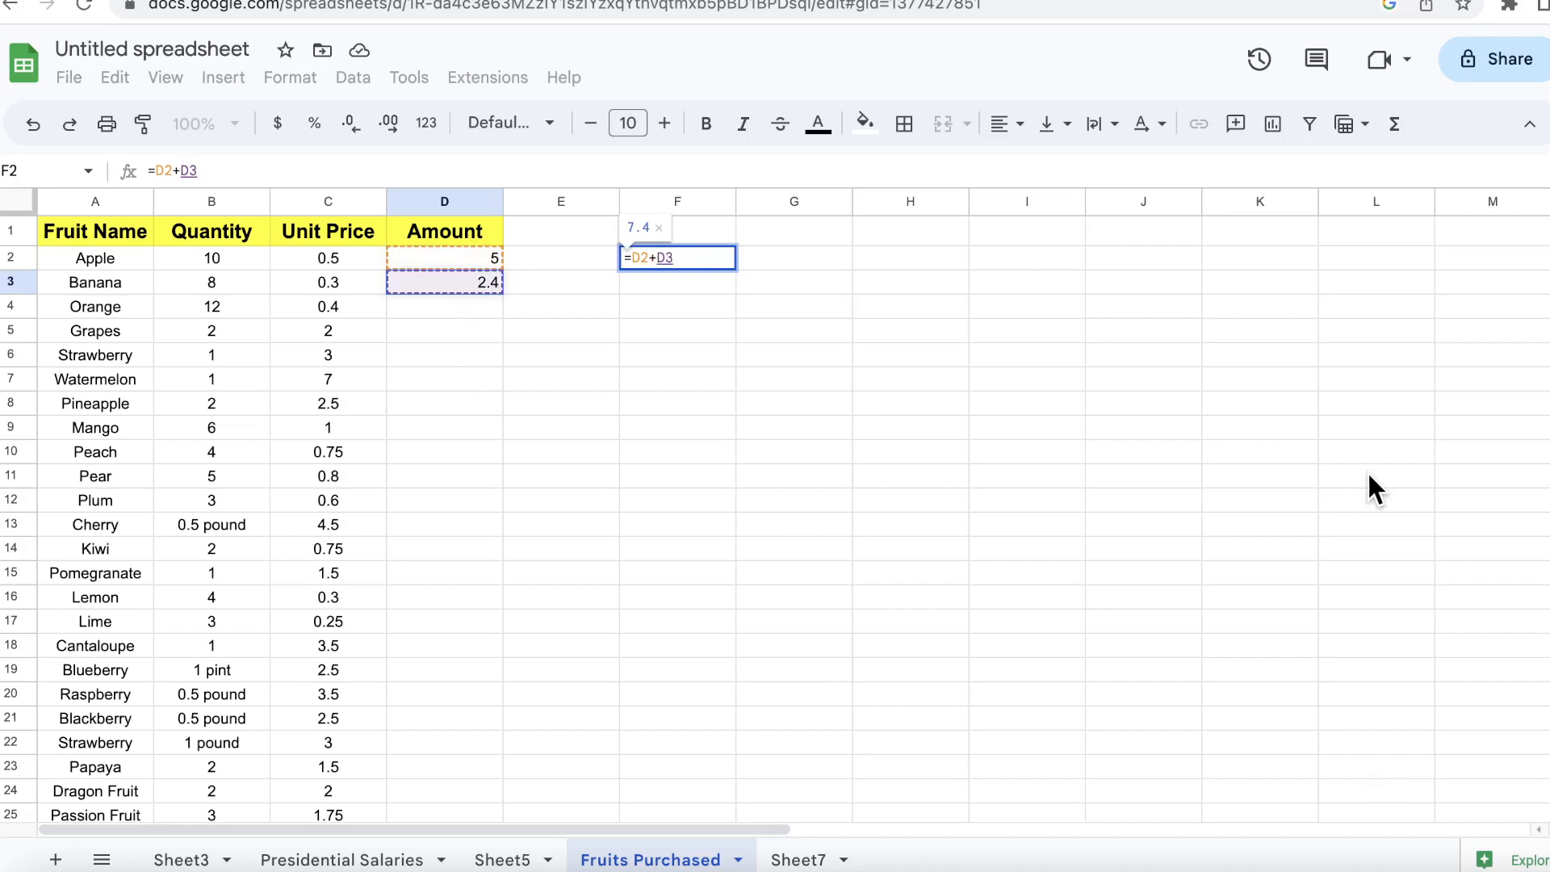
{"action": "type", "text": "+"}
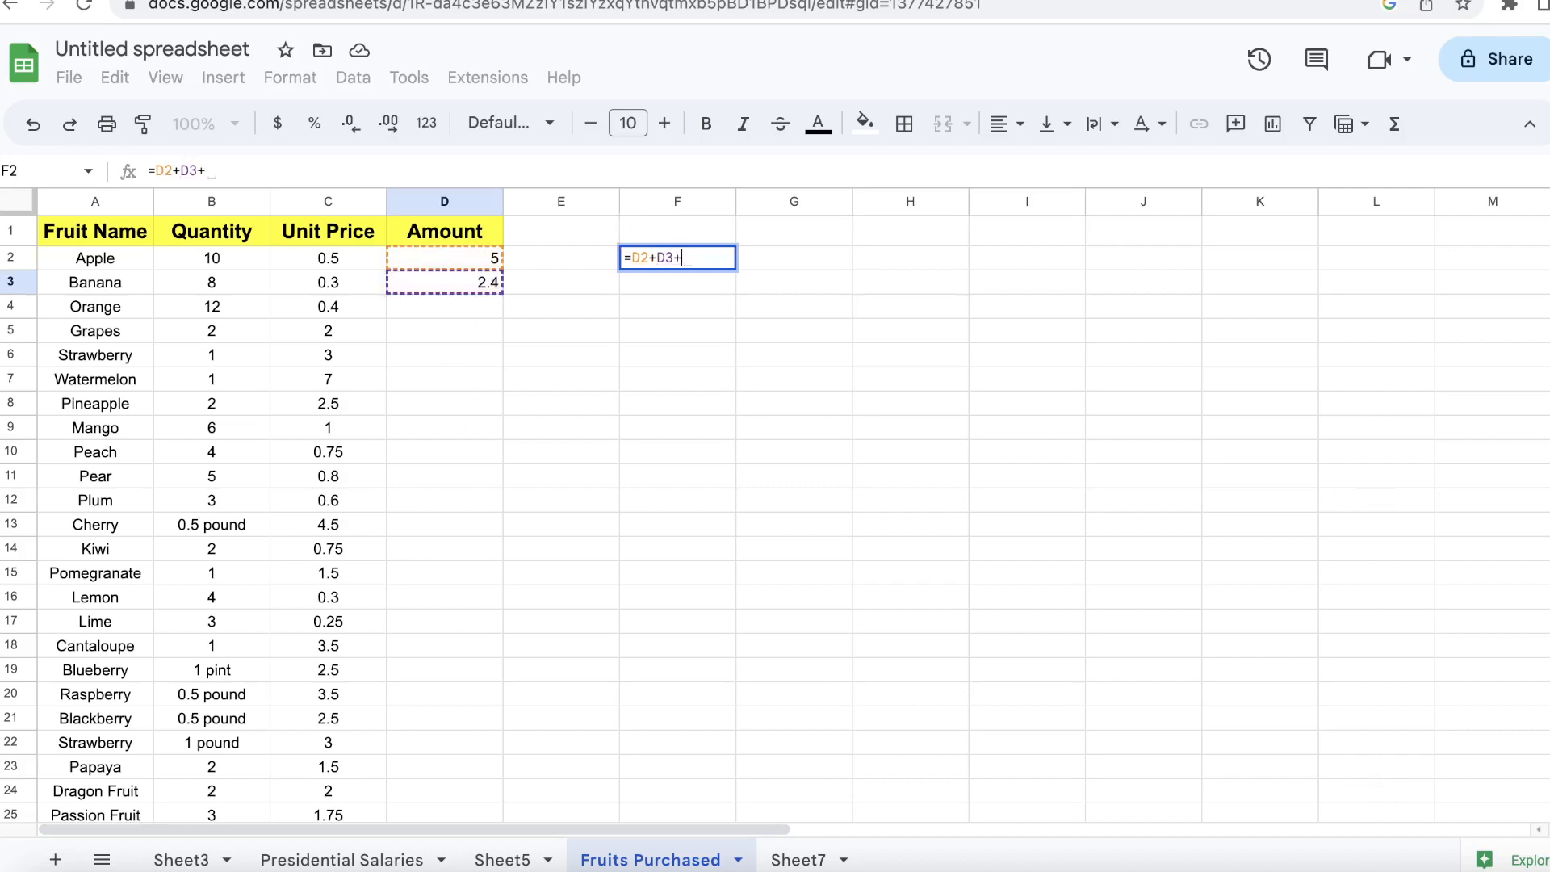
{"action": "left_click", "coordinate": [349, 335]}
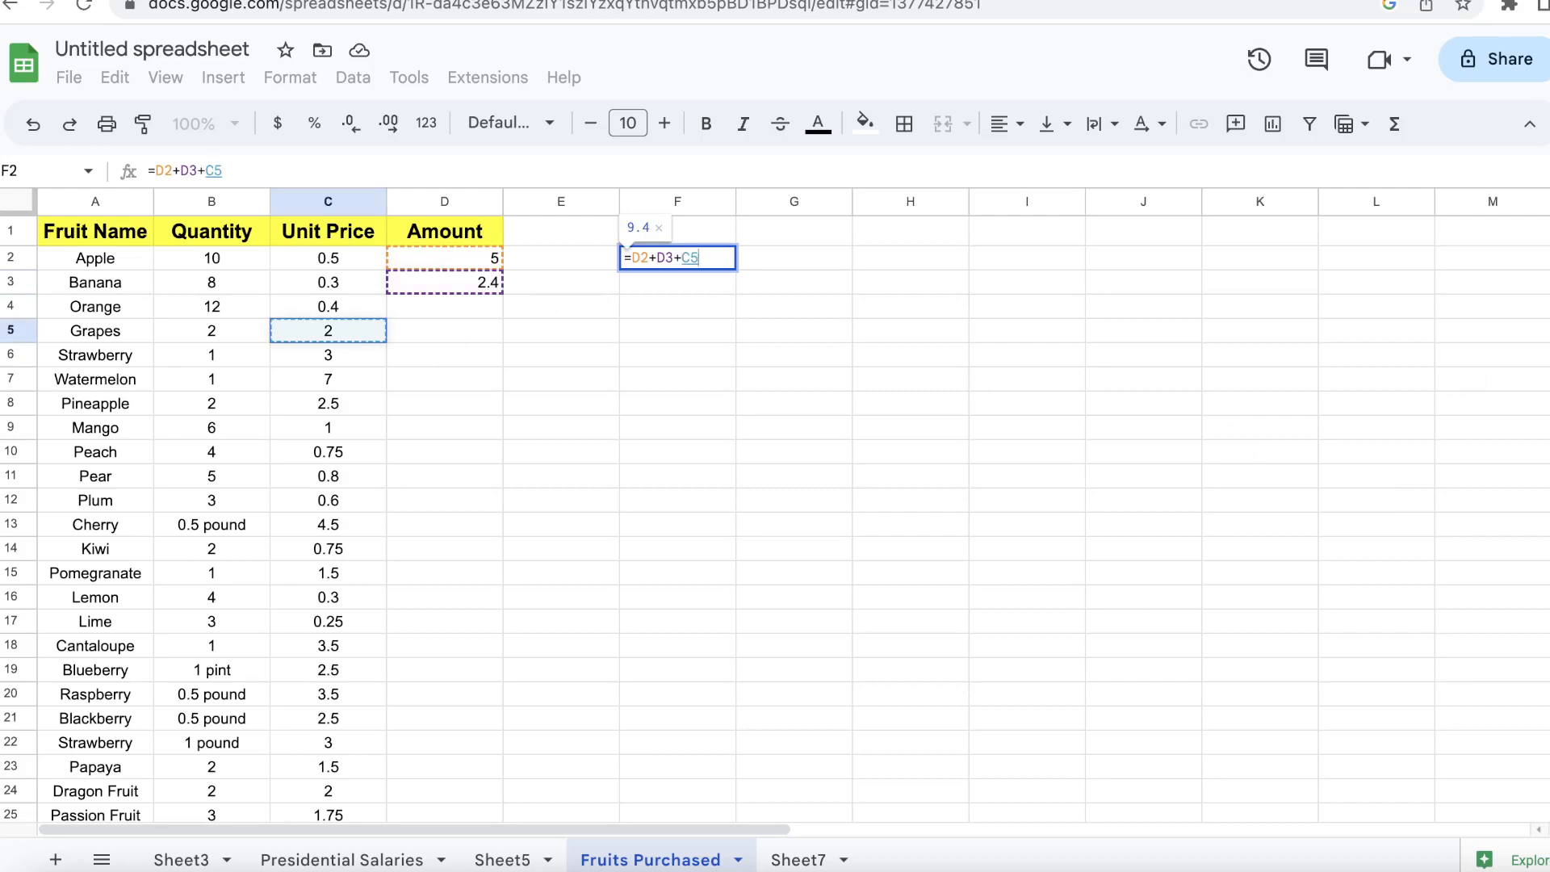
{"action": "key", "text": "Return"}
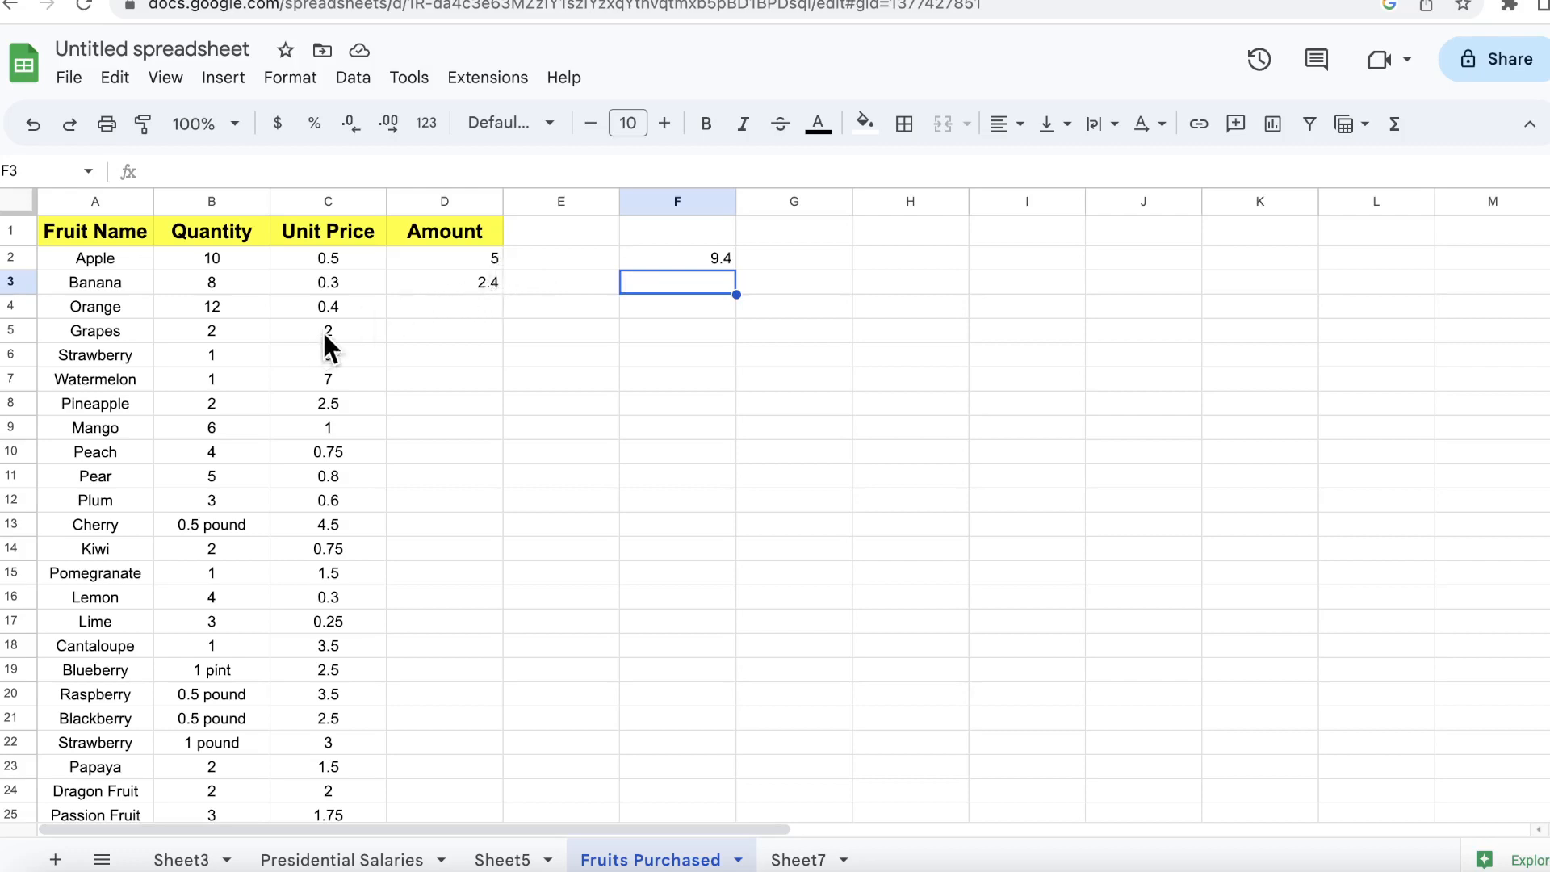
{"action": "left_click", "coordinate": [634, 258]}
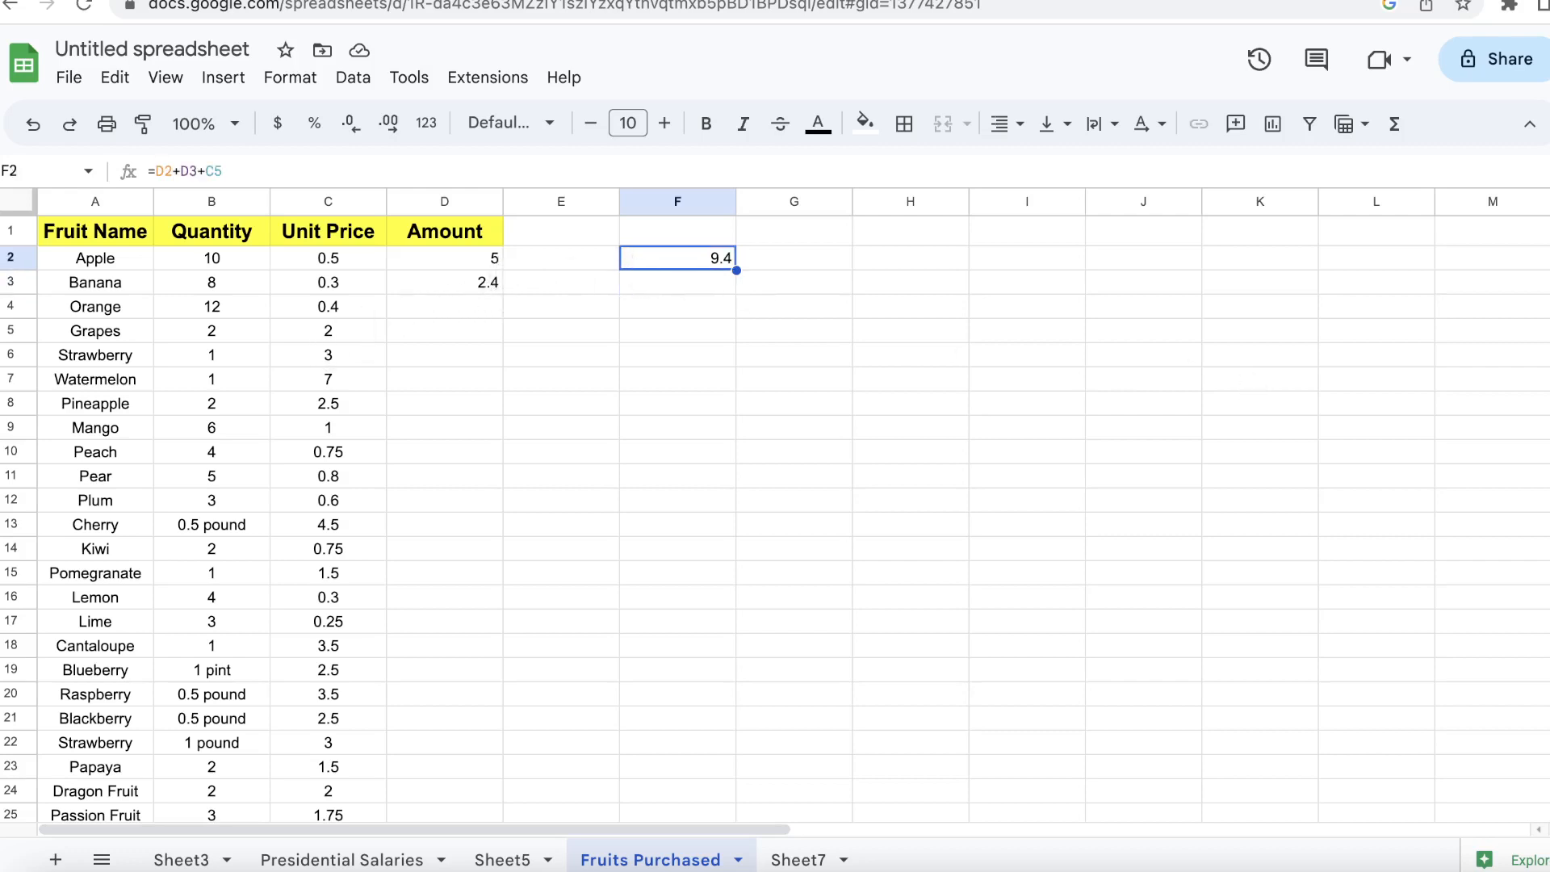
{"action": "key", "text": "Delete"}
Step: Try to enter a formula consisting only of an equals sign in cell F3
{"action": "left_click", "coordinate": [667, 303]}
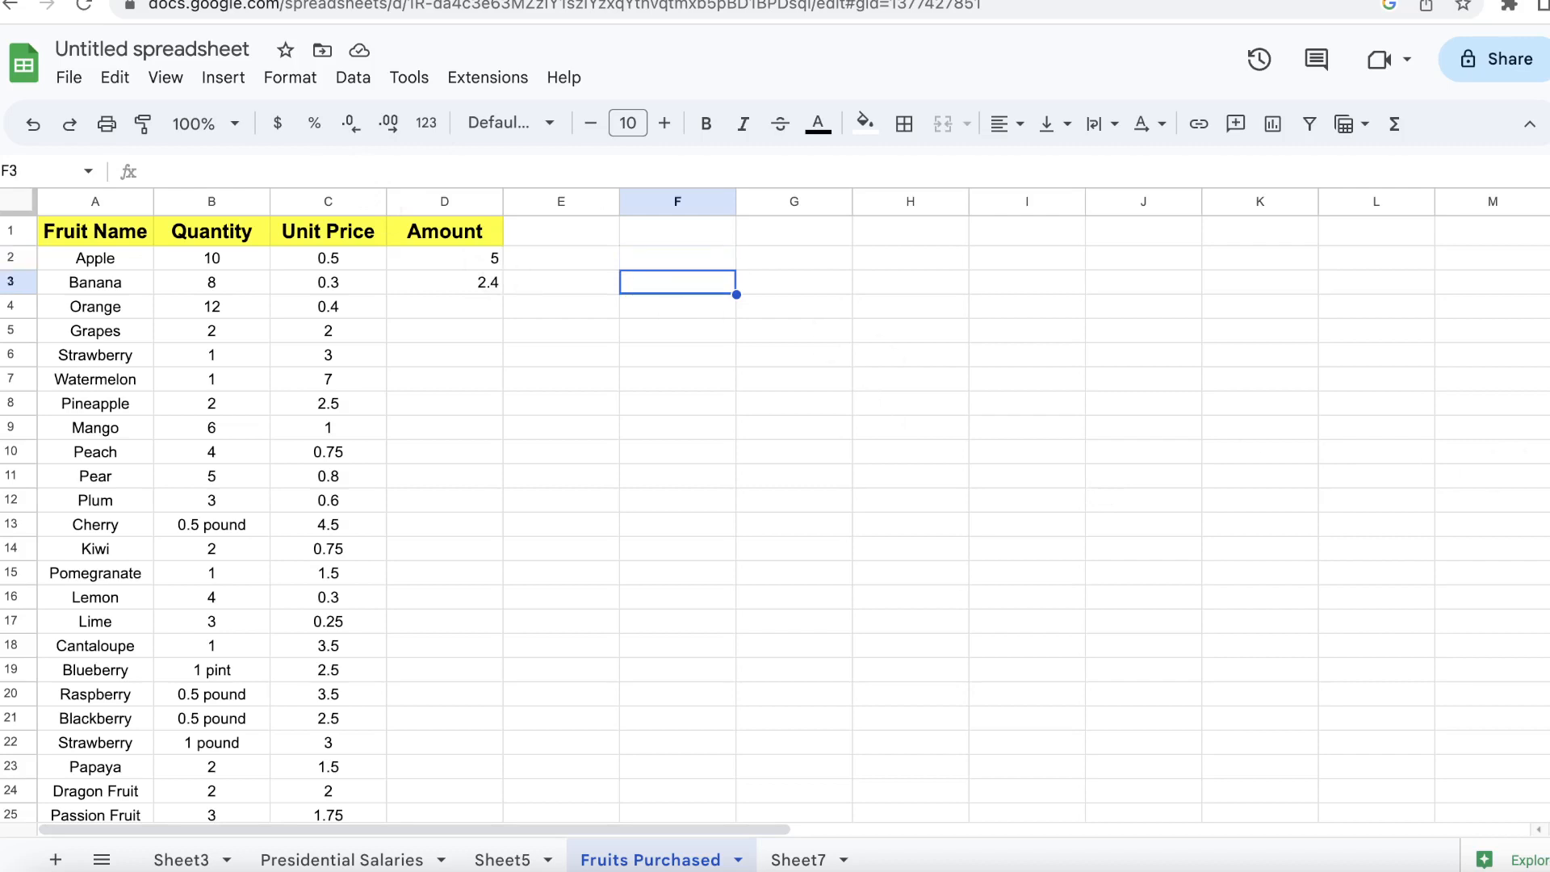
{"action": "type", "text": "="}
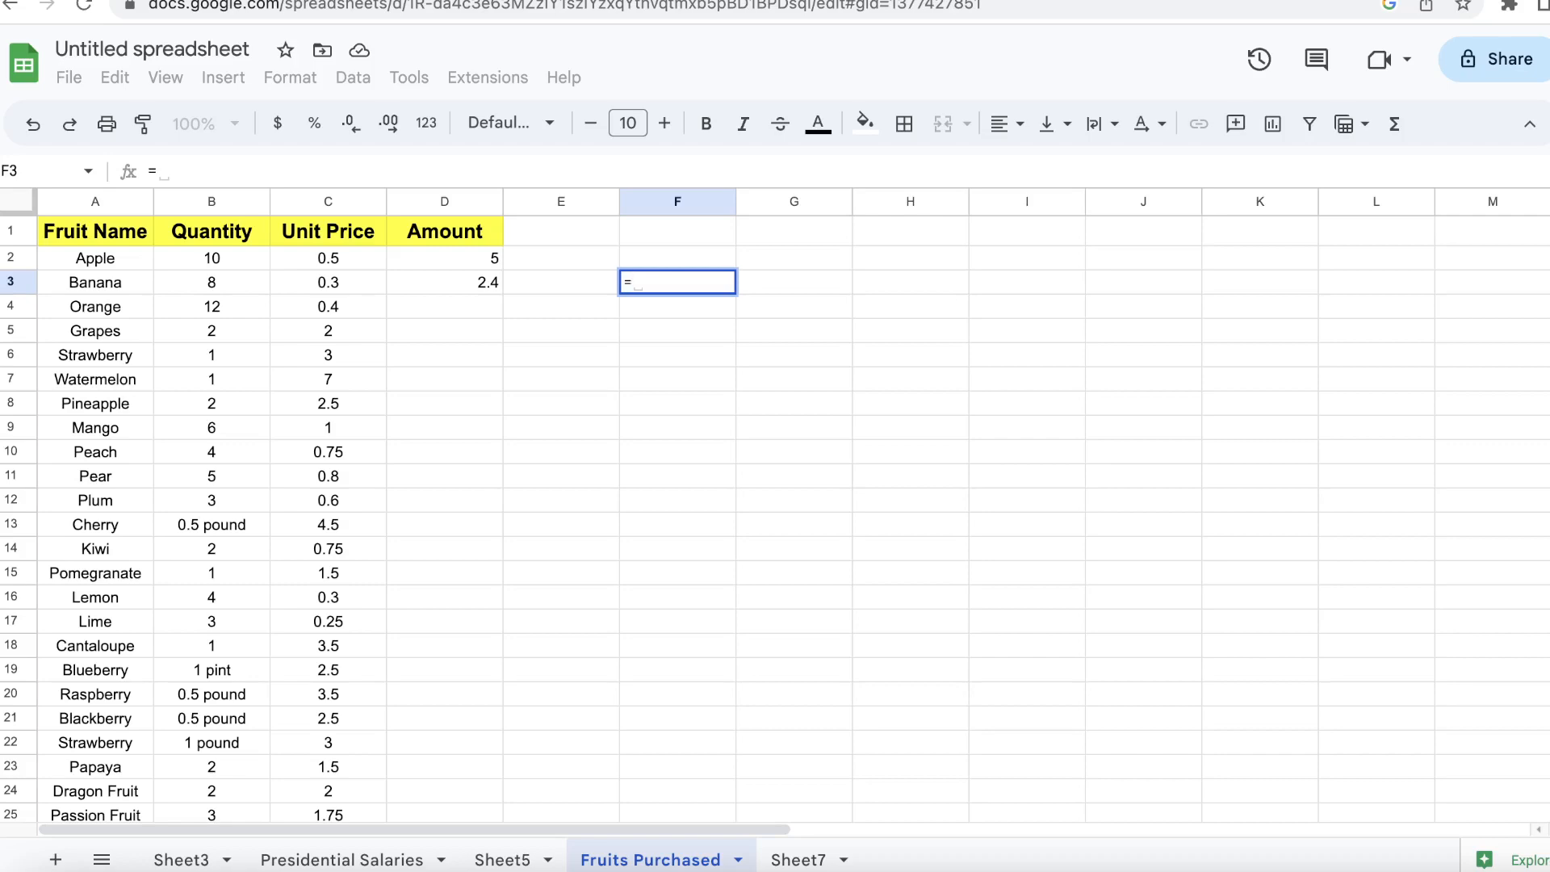
{"action": "key", "text": "Return"}
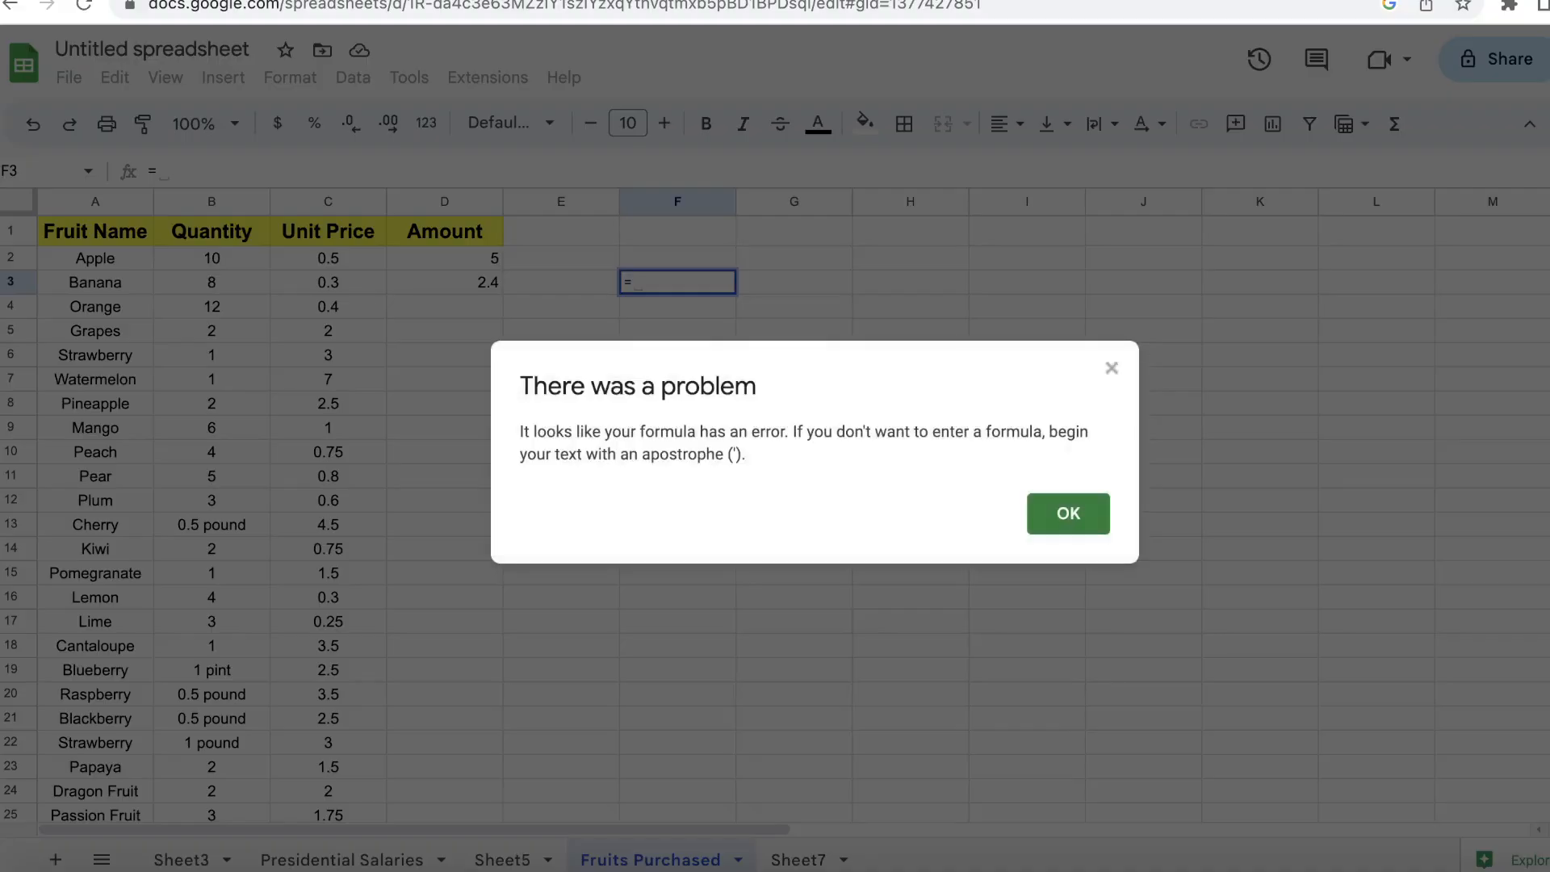
{"action": "left_click", "coordinate": [1054, 517]}
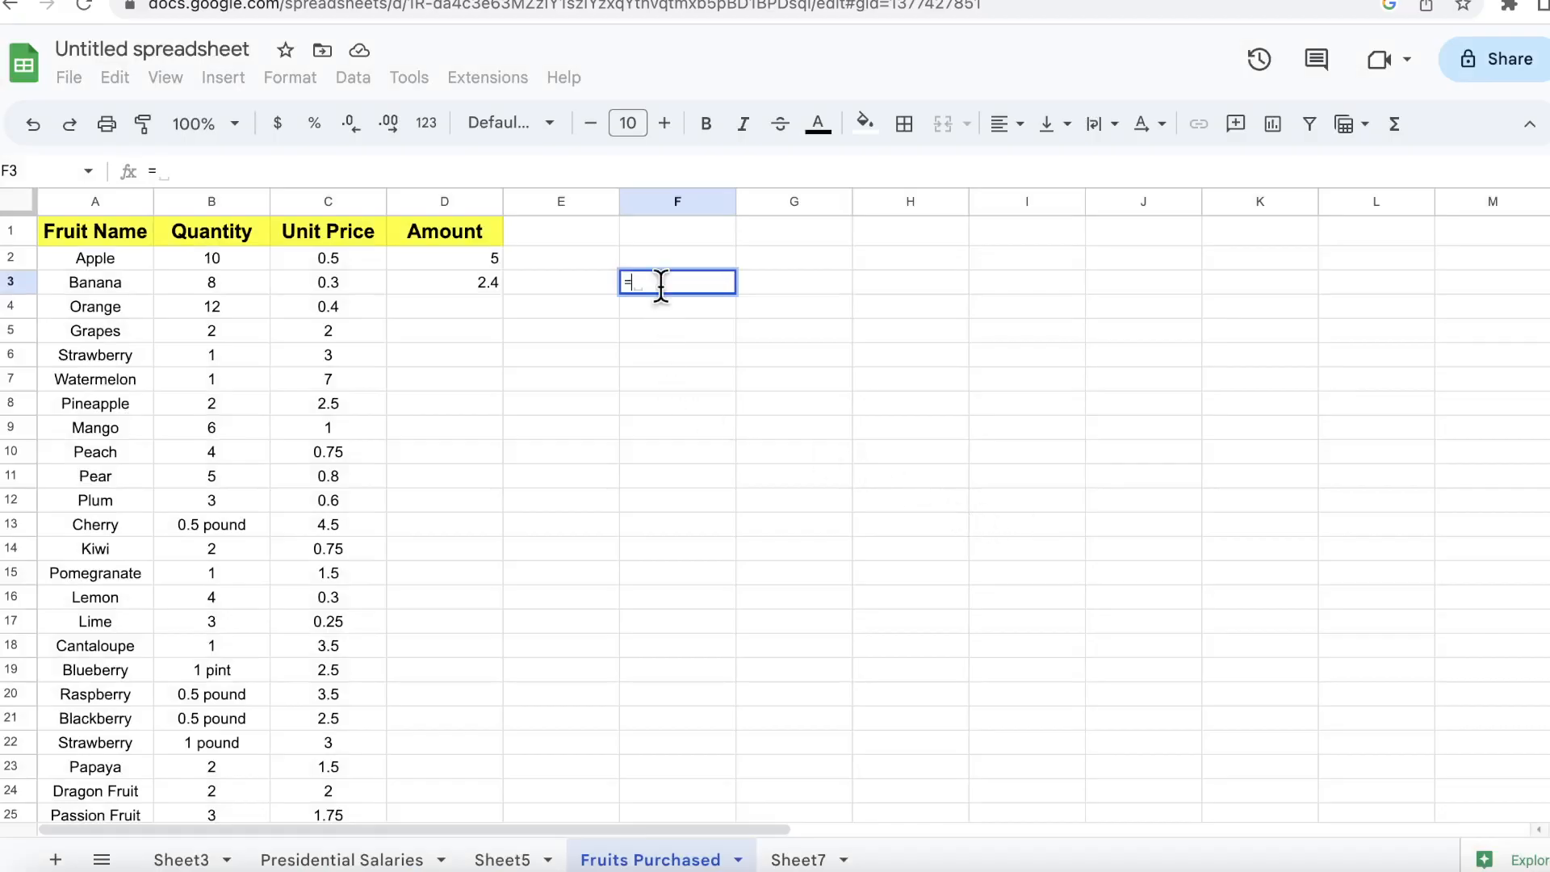
Step: Leave the incomplete formula in cell F3 and clear the cell
{"action": "left_click", "coordinate": [650, 307]}
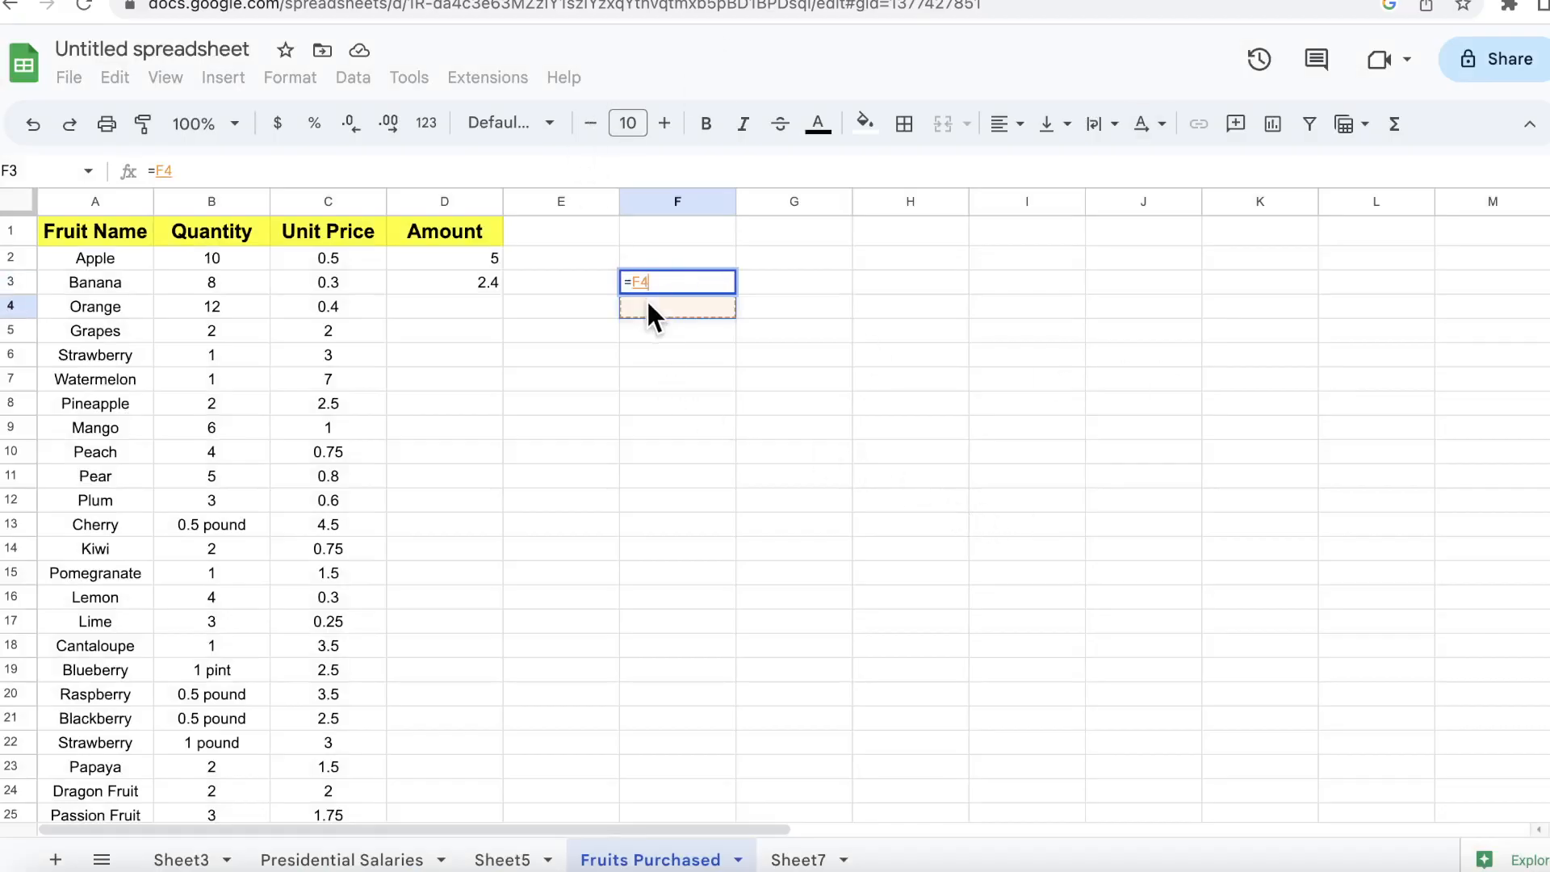
{"action": "key", "text": "BackSpace"}
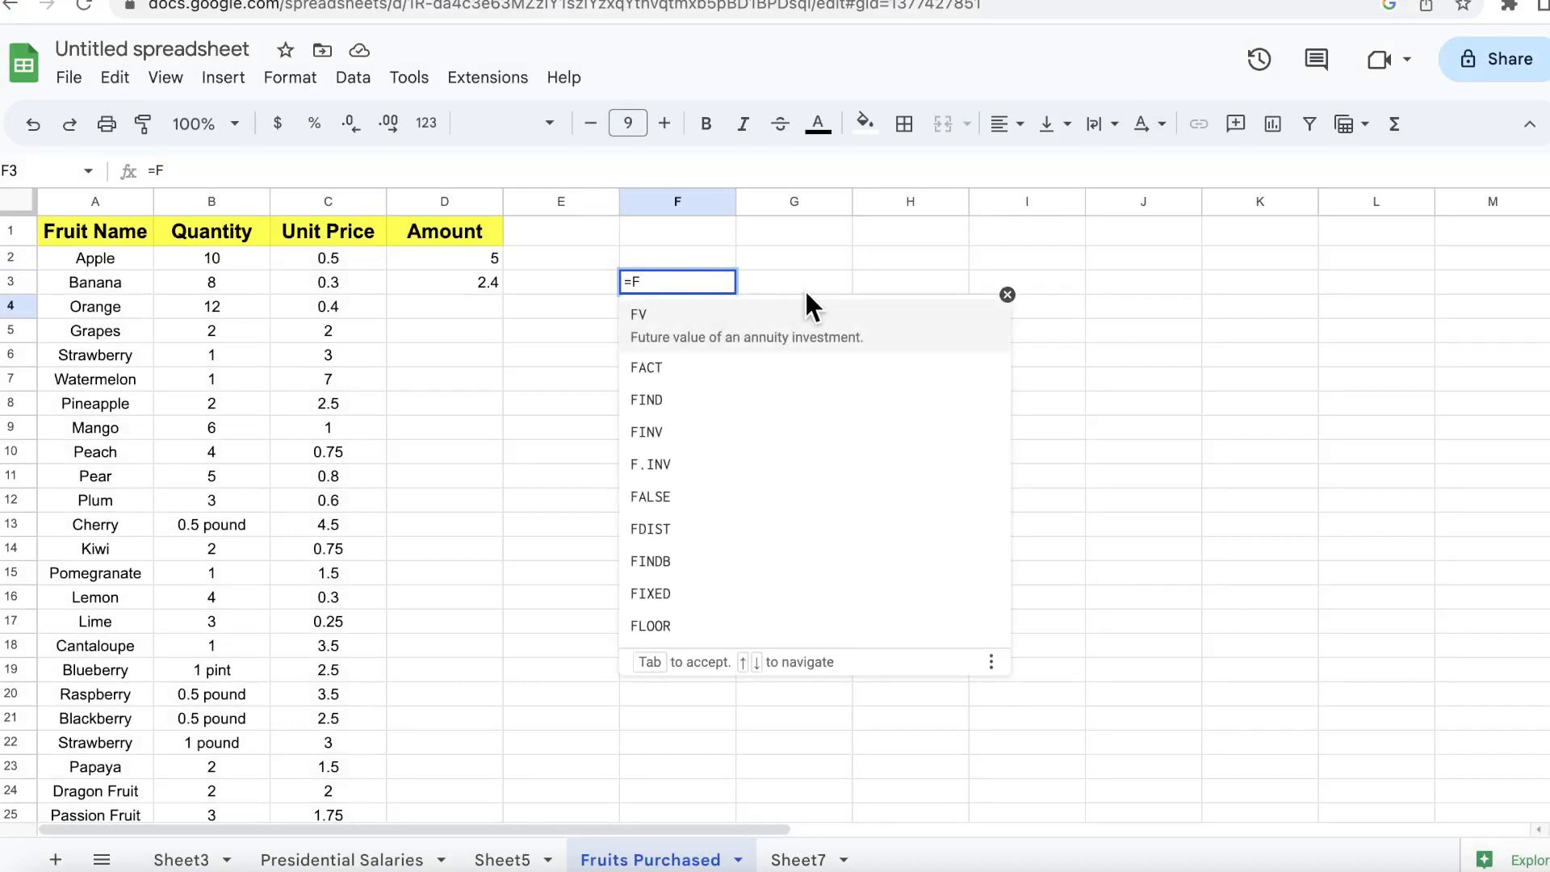
{"action": "left_click", "coordinate": [763, 288]}
{"action": "left_click", "coordinate": [700, 286]}
{"action": "key", "text": "Delete"}
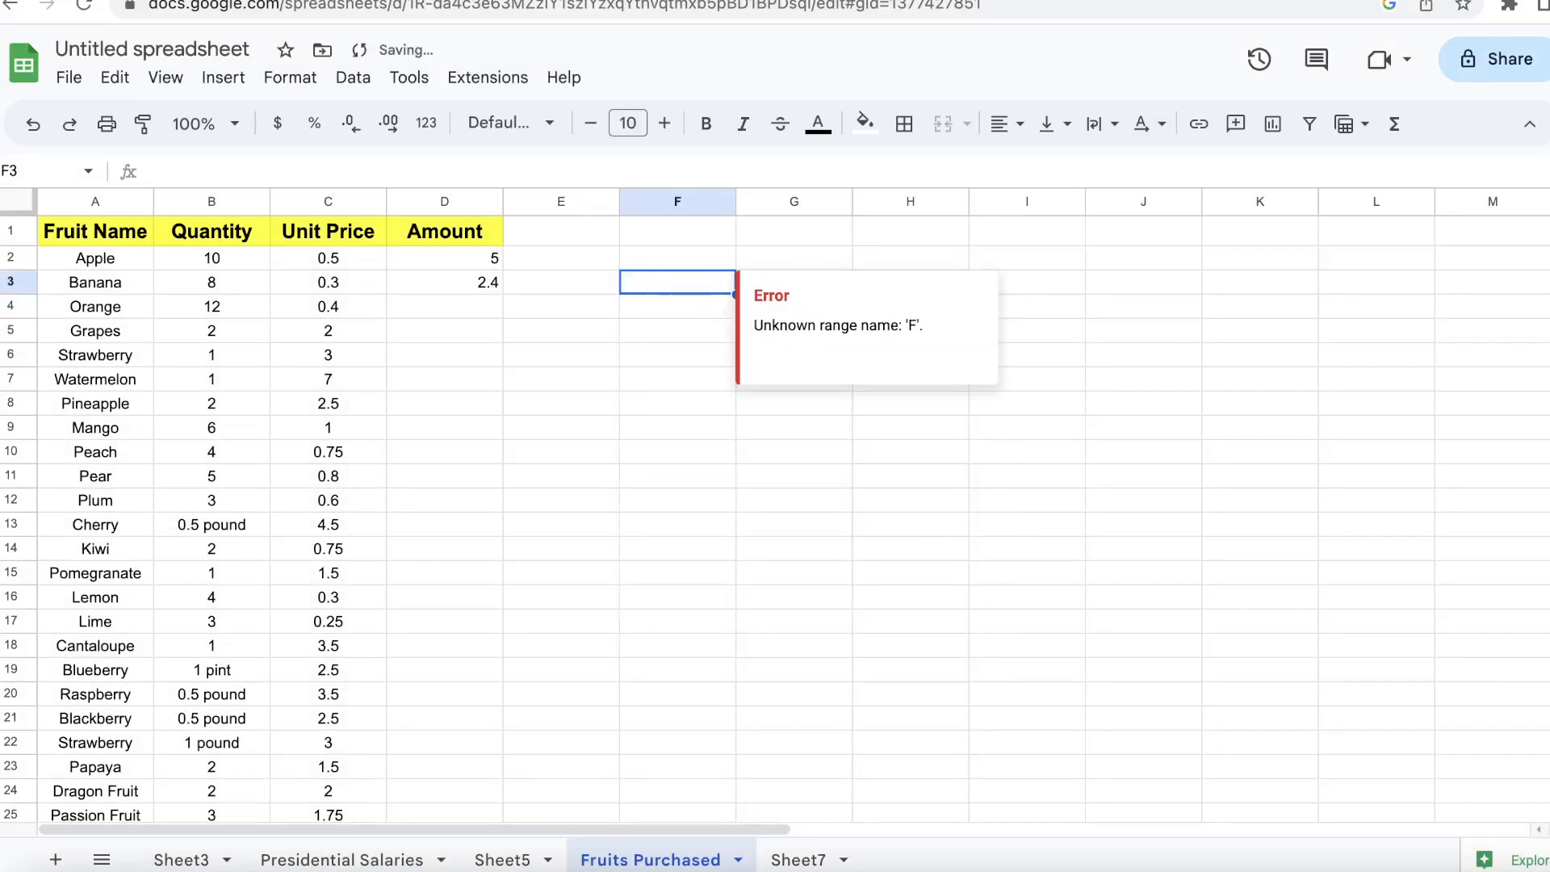
{"action": "left_click", "coordinate": [725, 426]}
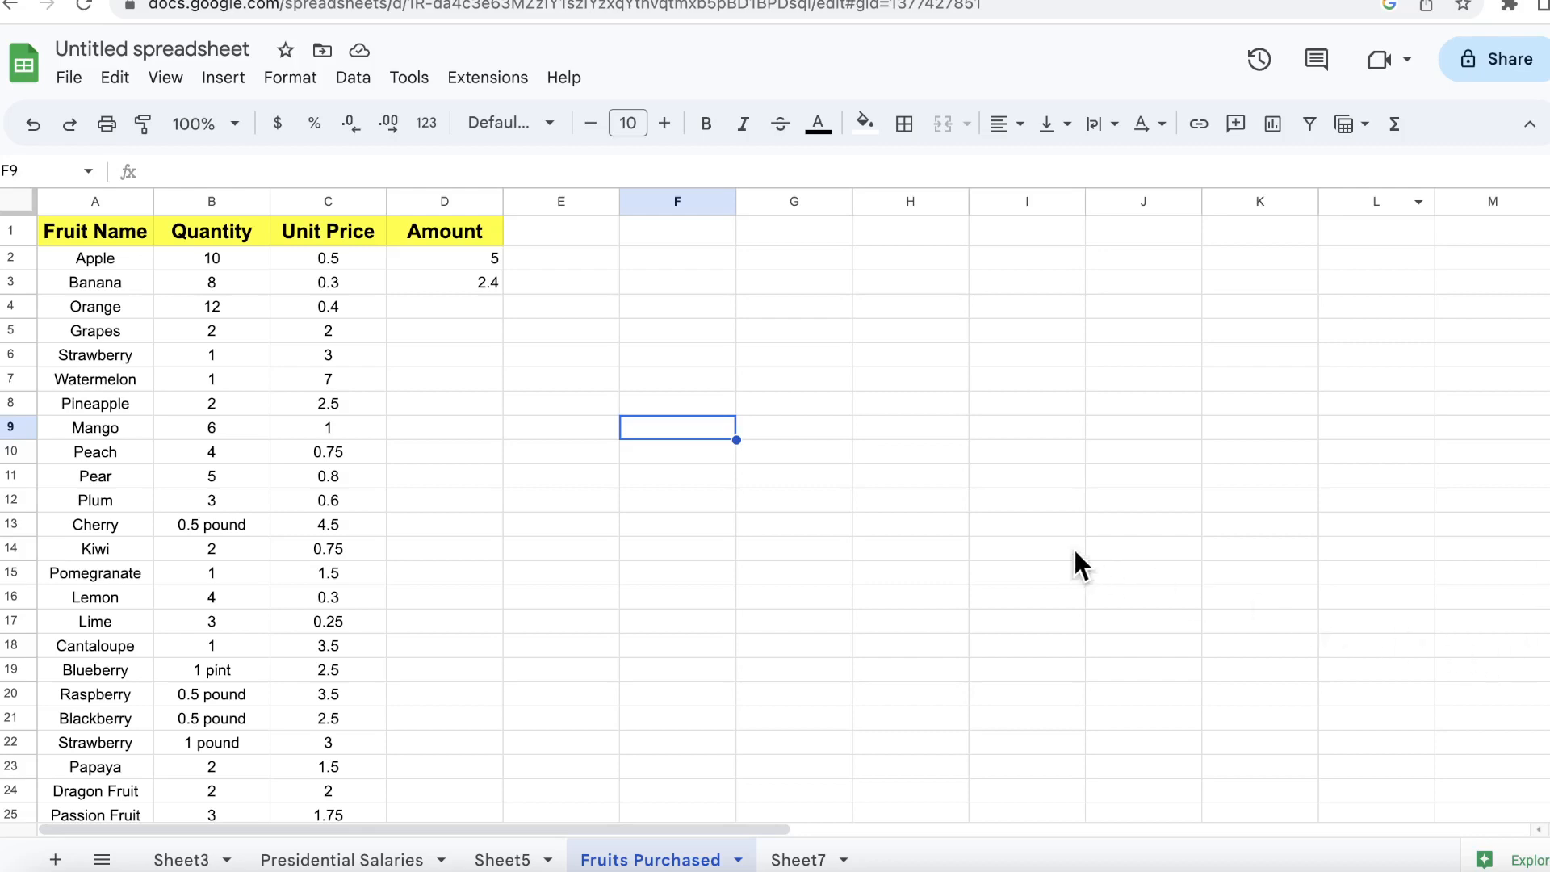
Step: Enter the sample numbers 8, 8 and 1 in cells H3 to H5
{"action": "left_click", "coordinate": [866, 279]}
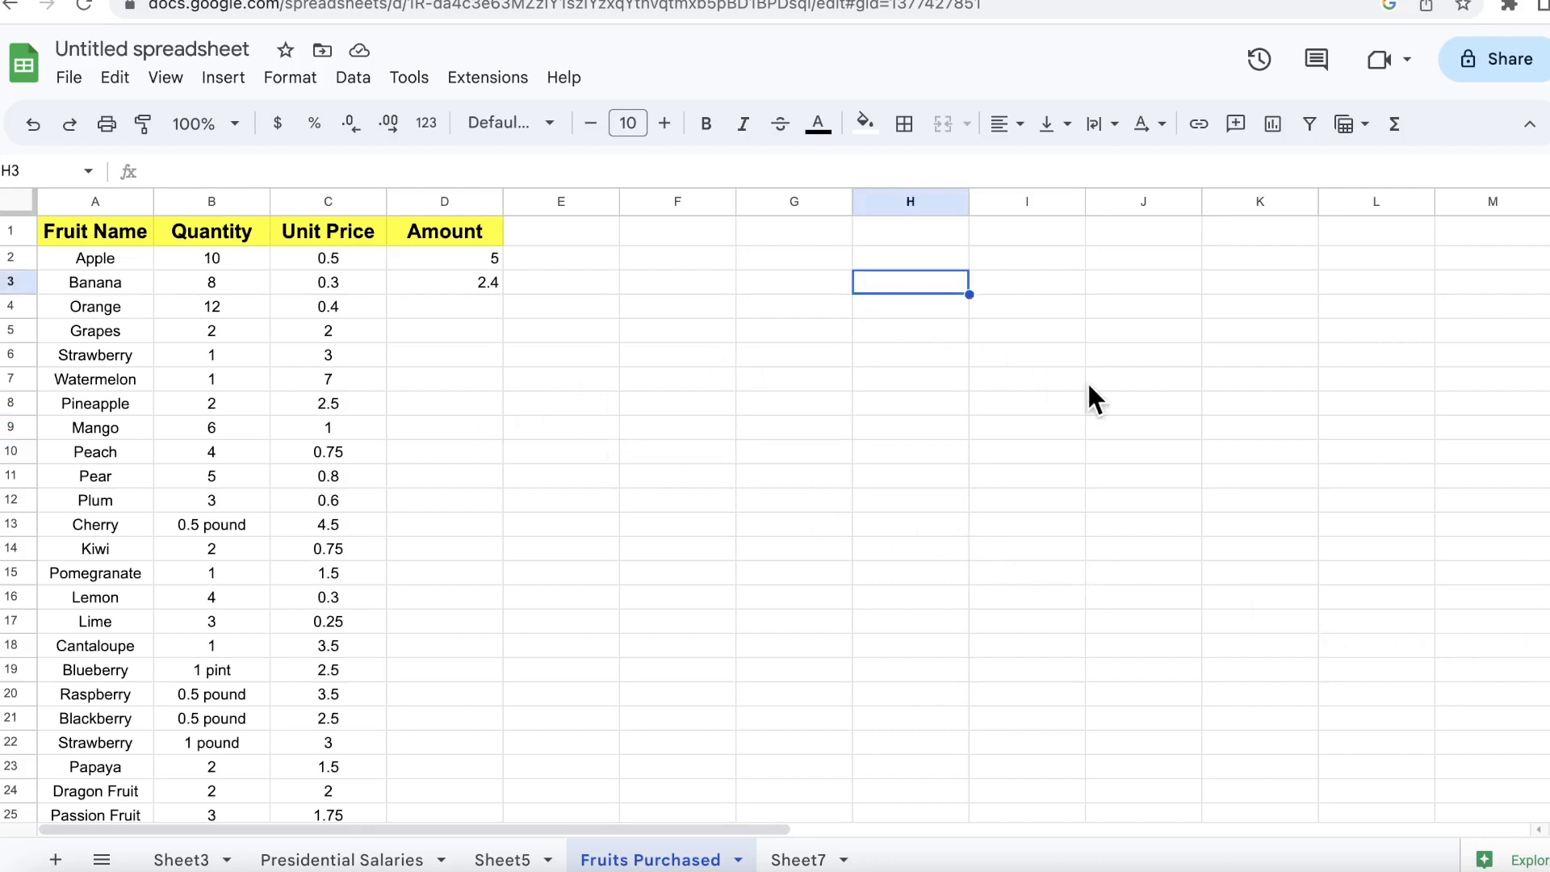
{"action": "type", "text": "8"}
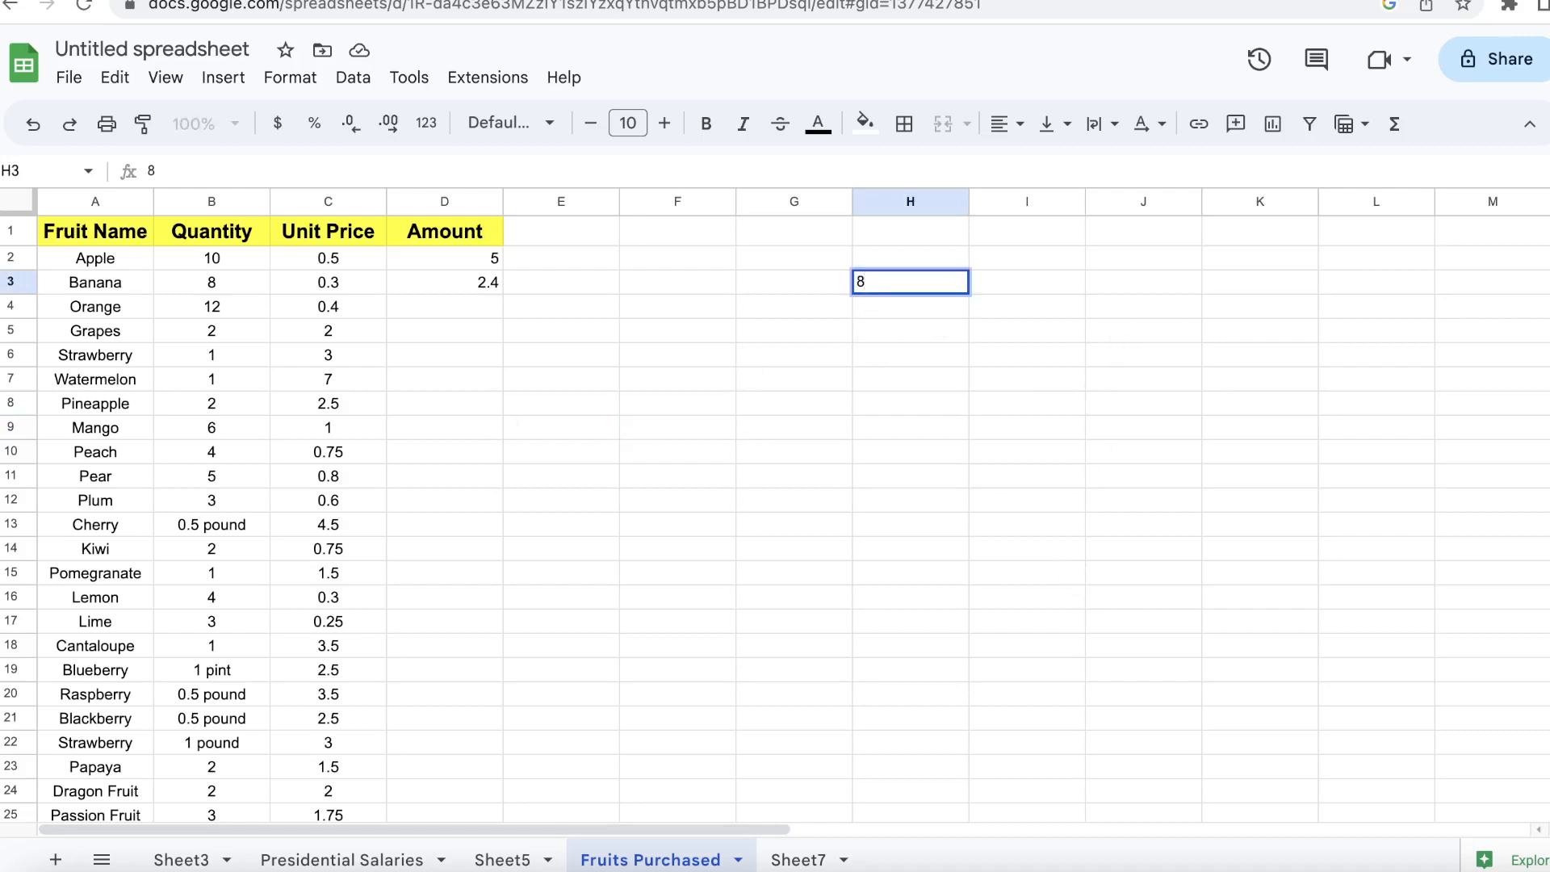
{"action": "key", "text": "Return"}
{"action": "type", "text": "8"}
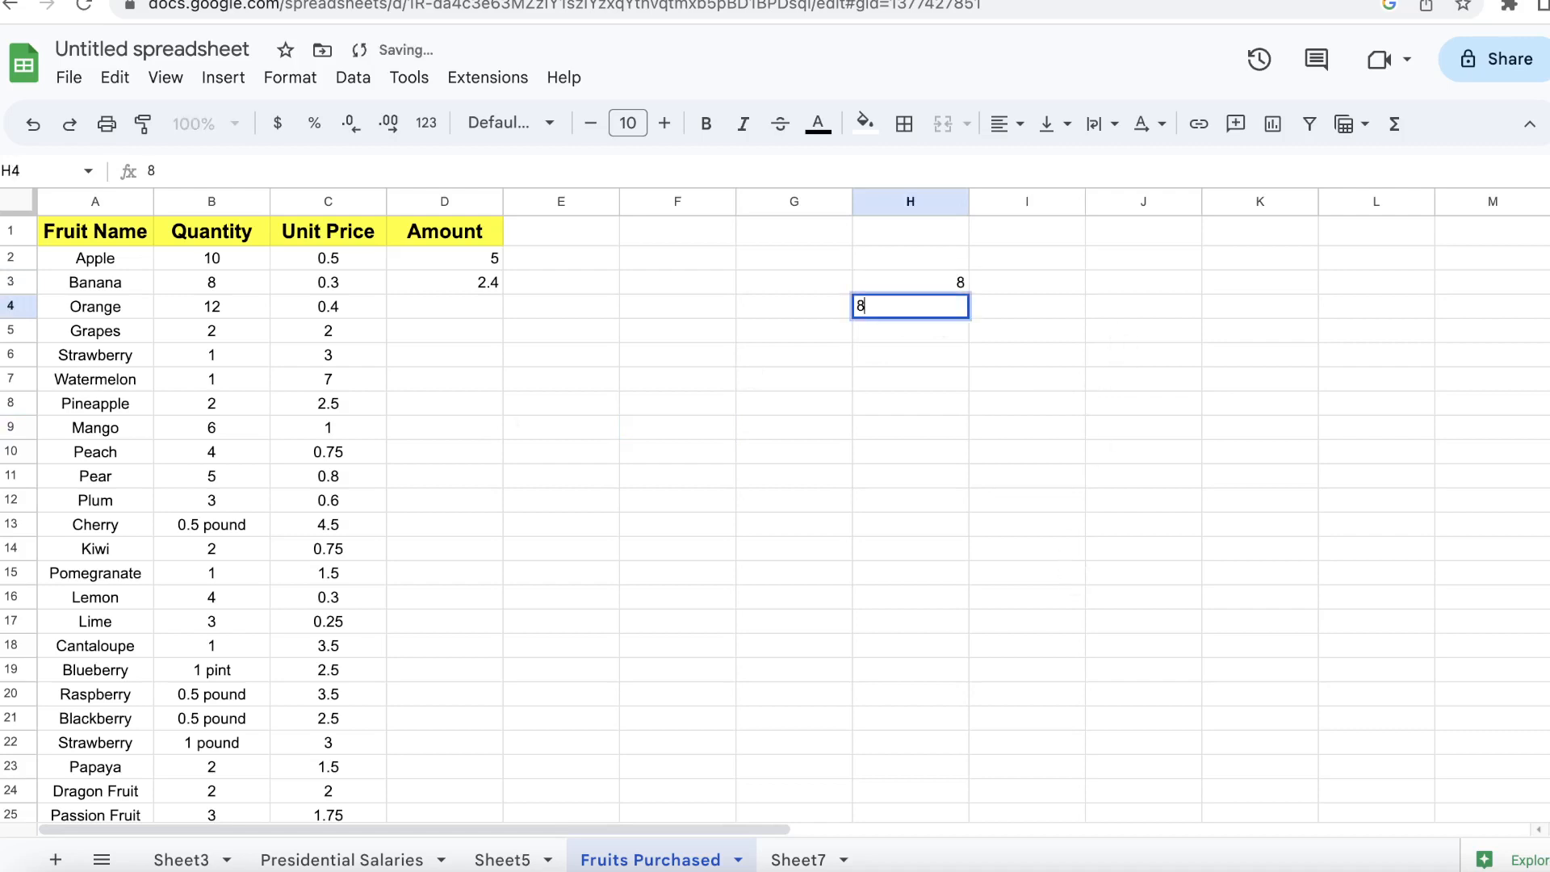
{"action": "key", "text": "Return"}
{"action": "type", "text": "1"}
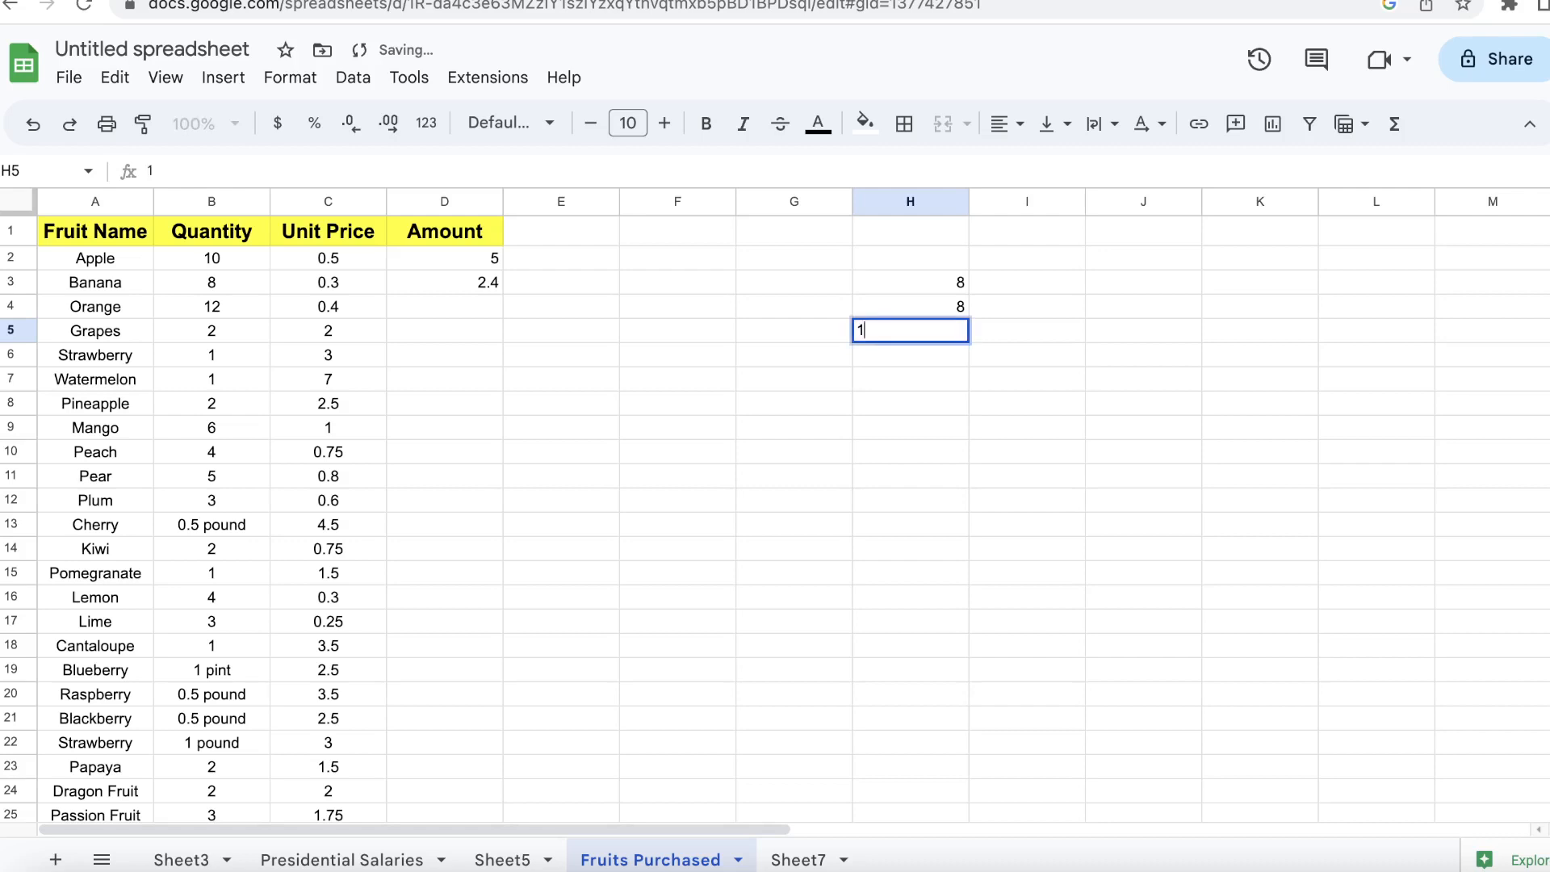
{"action": "left_click", "coordinate": [993, 361]}
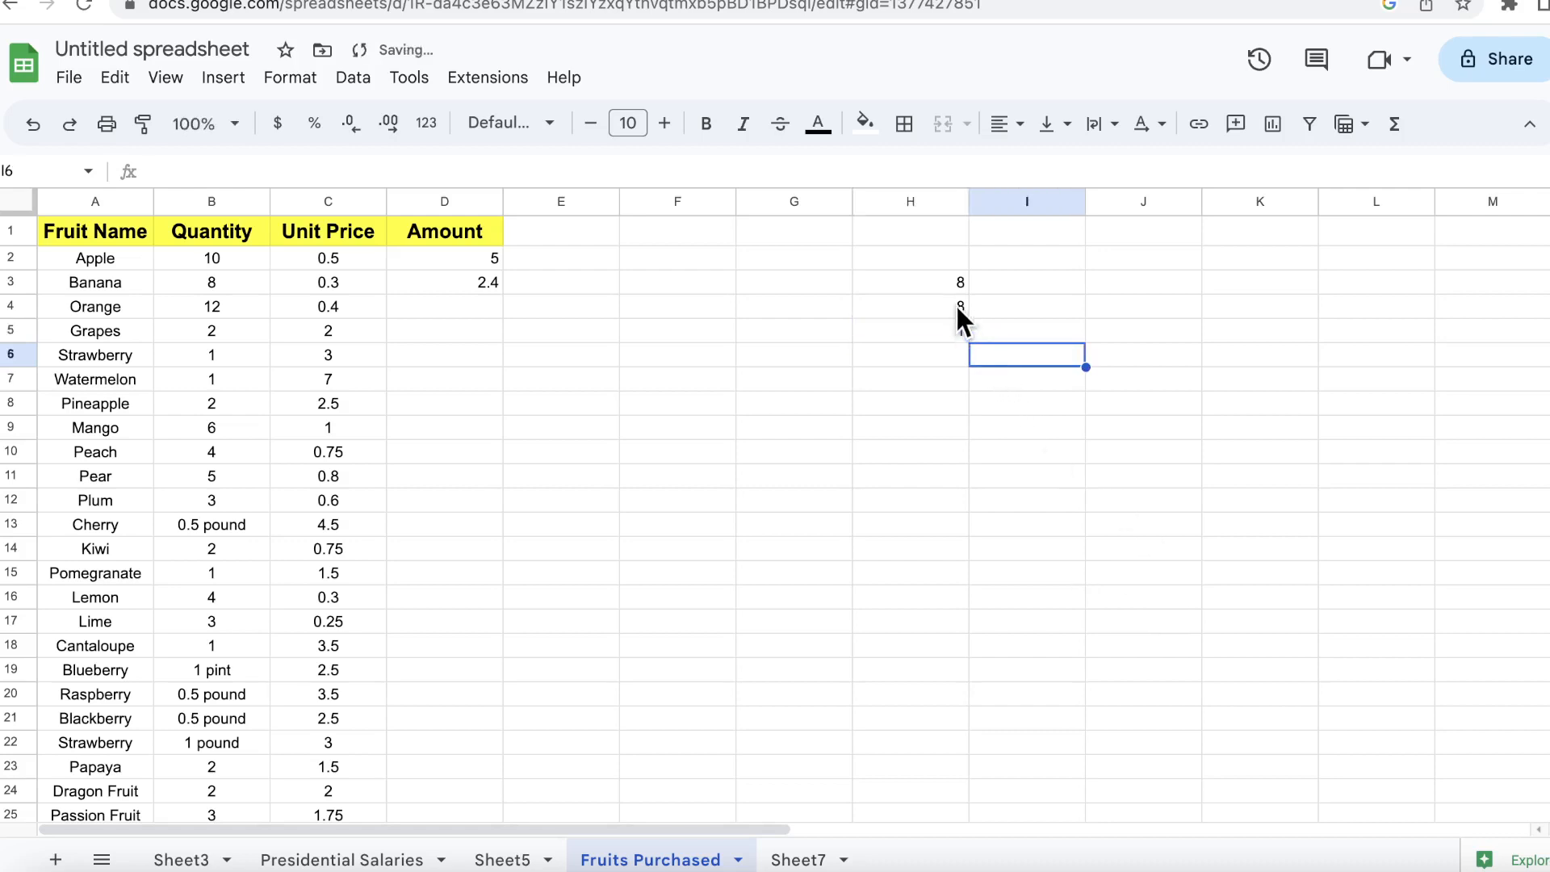
Step: Total the sample numbers in cell H6 with the SUM function over the range H3:H5
{"action": "left_click", "coordinate": [944, 352]}
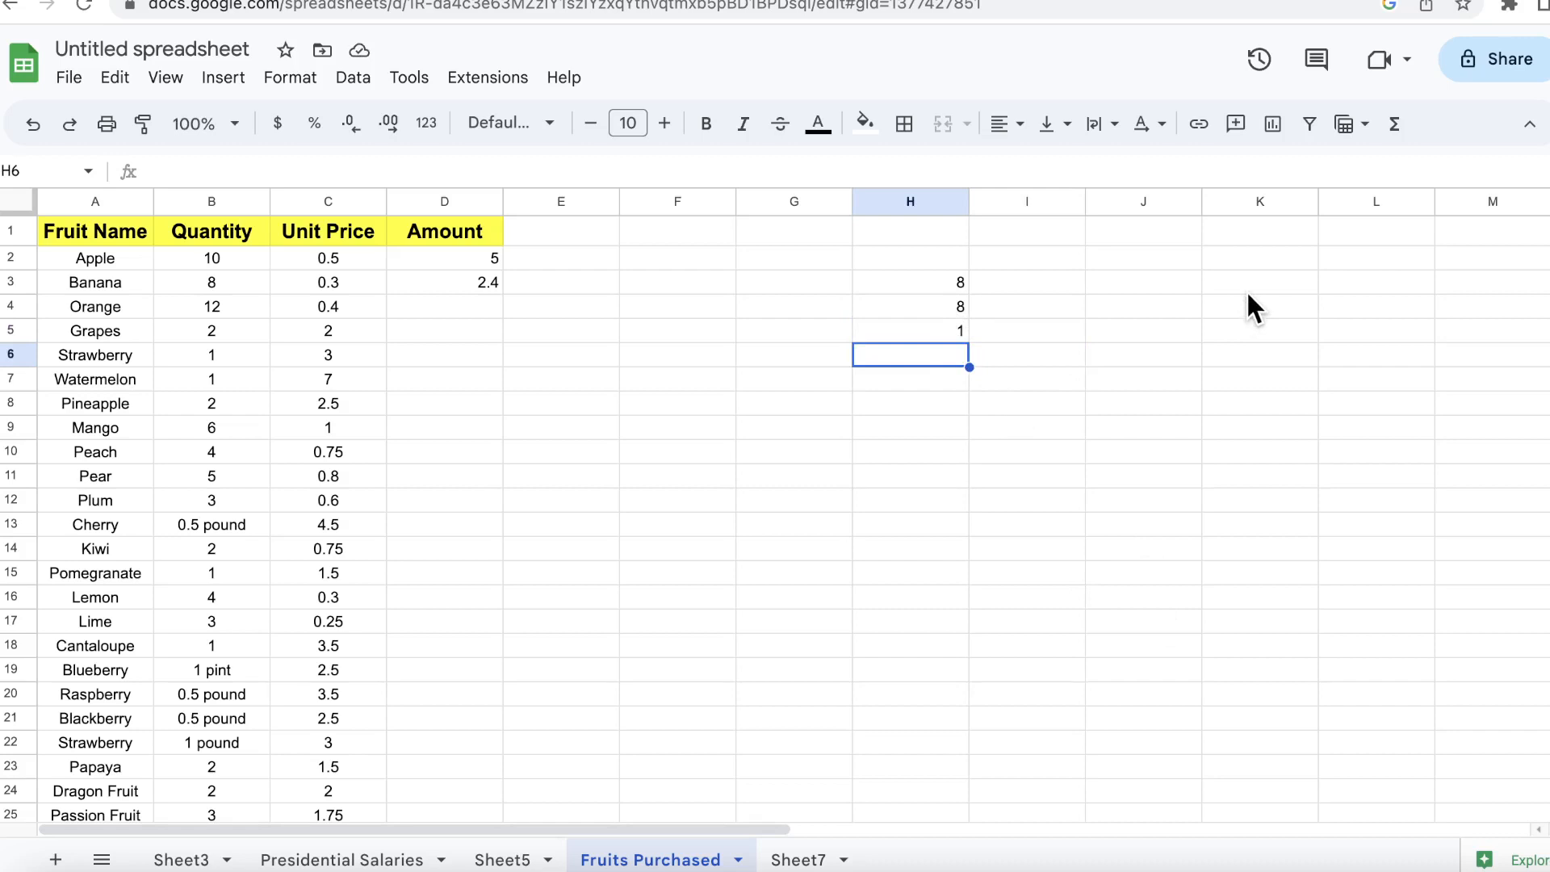
{"action": "type", "text": "="}
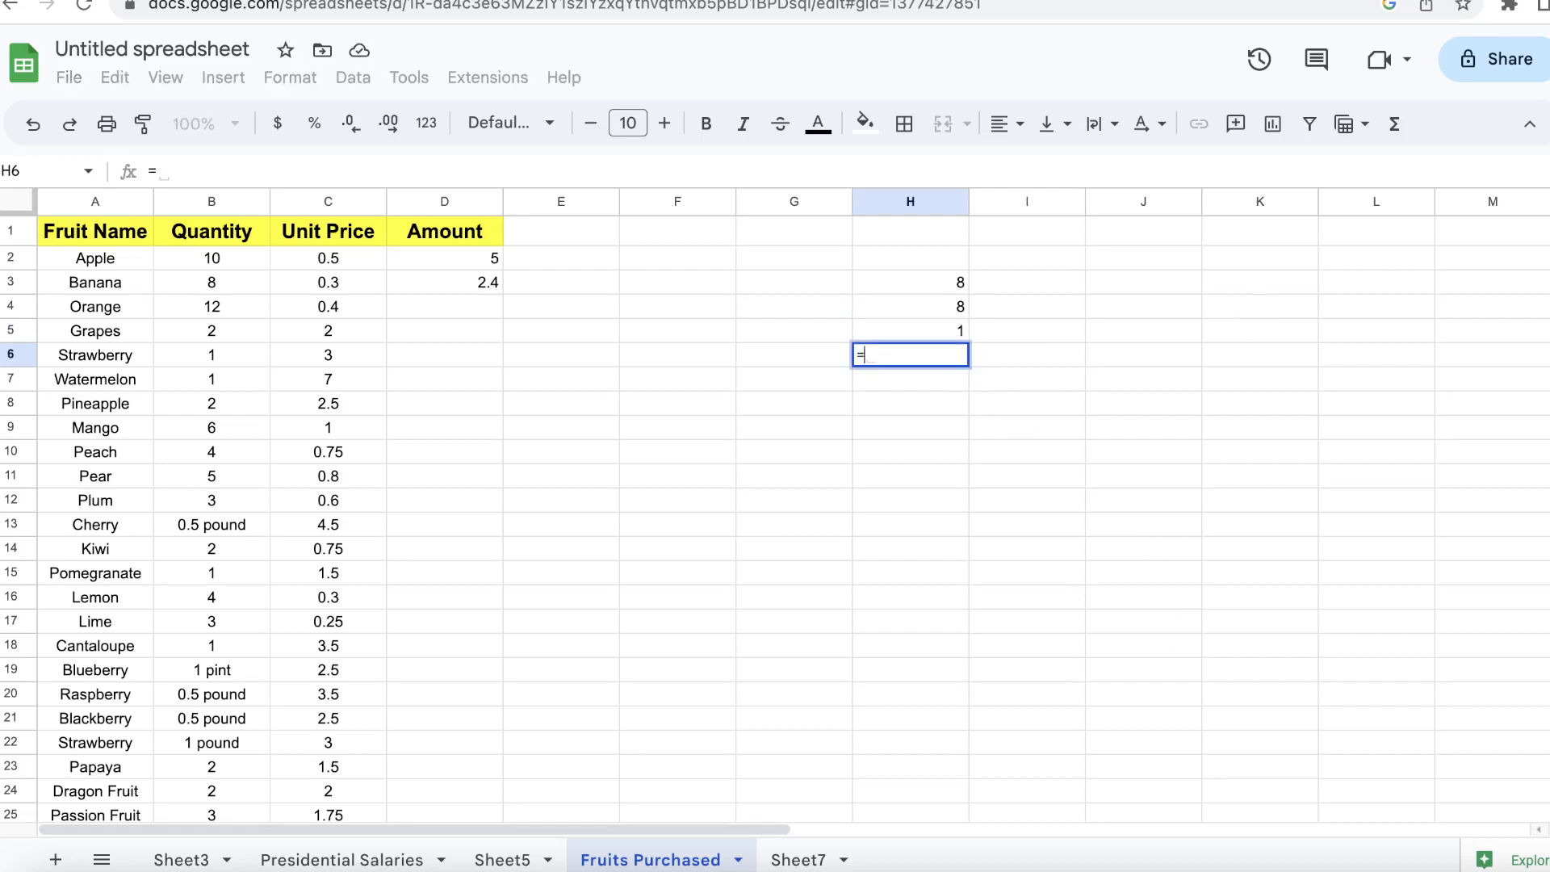
{"action": "type", "text": "s"}
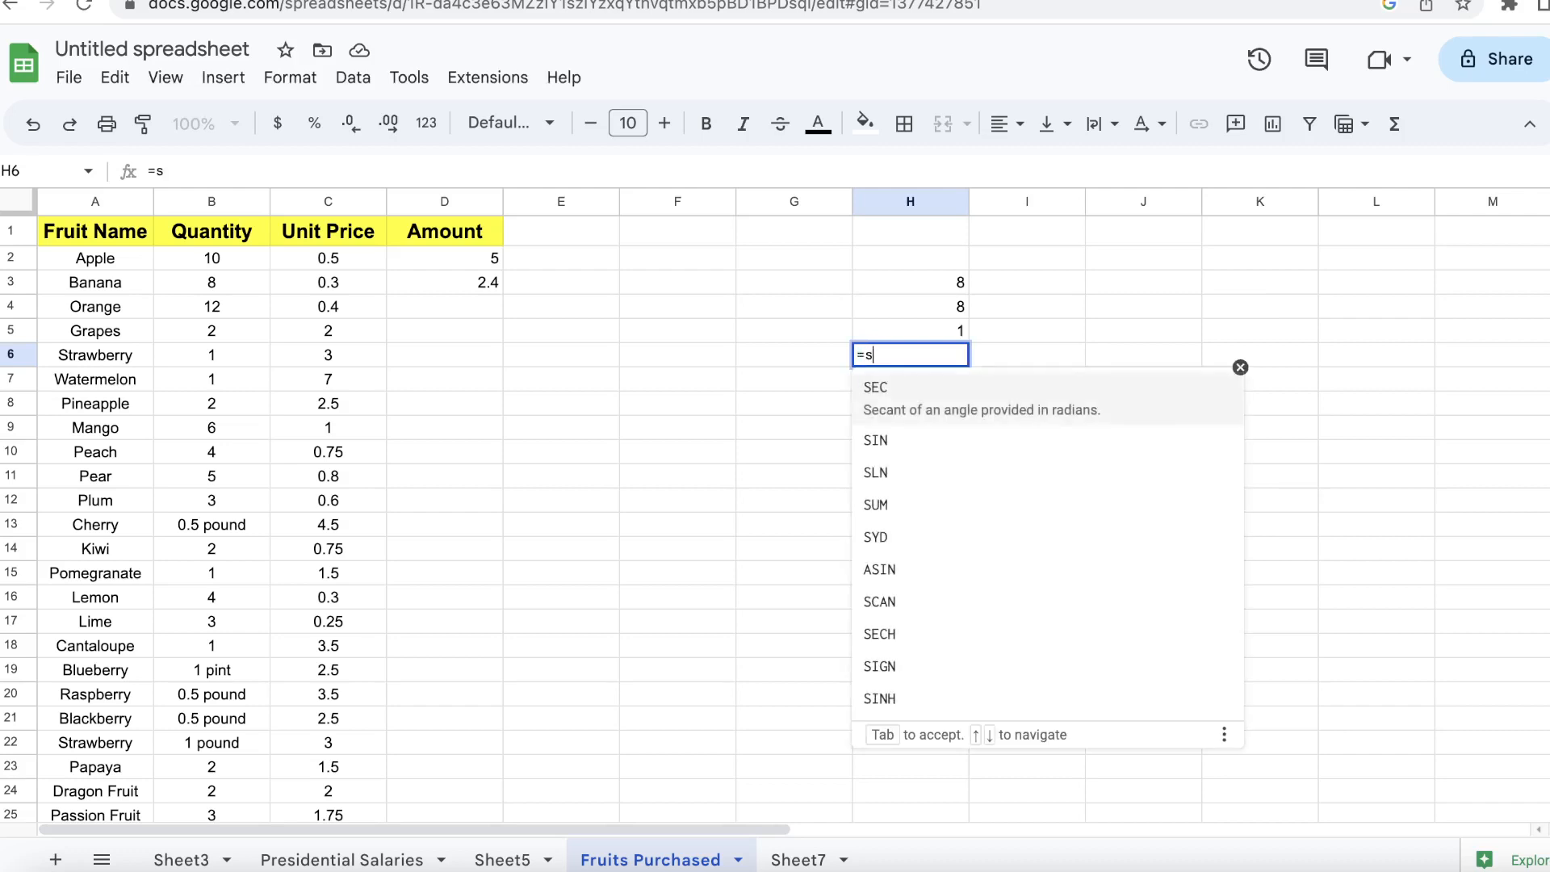
{"action": "type", "text": "um"}
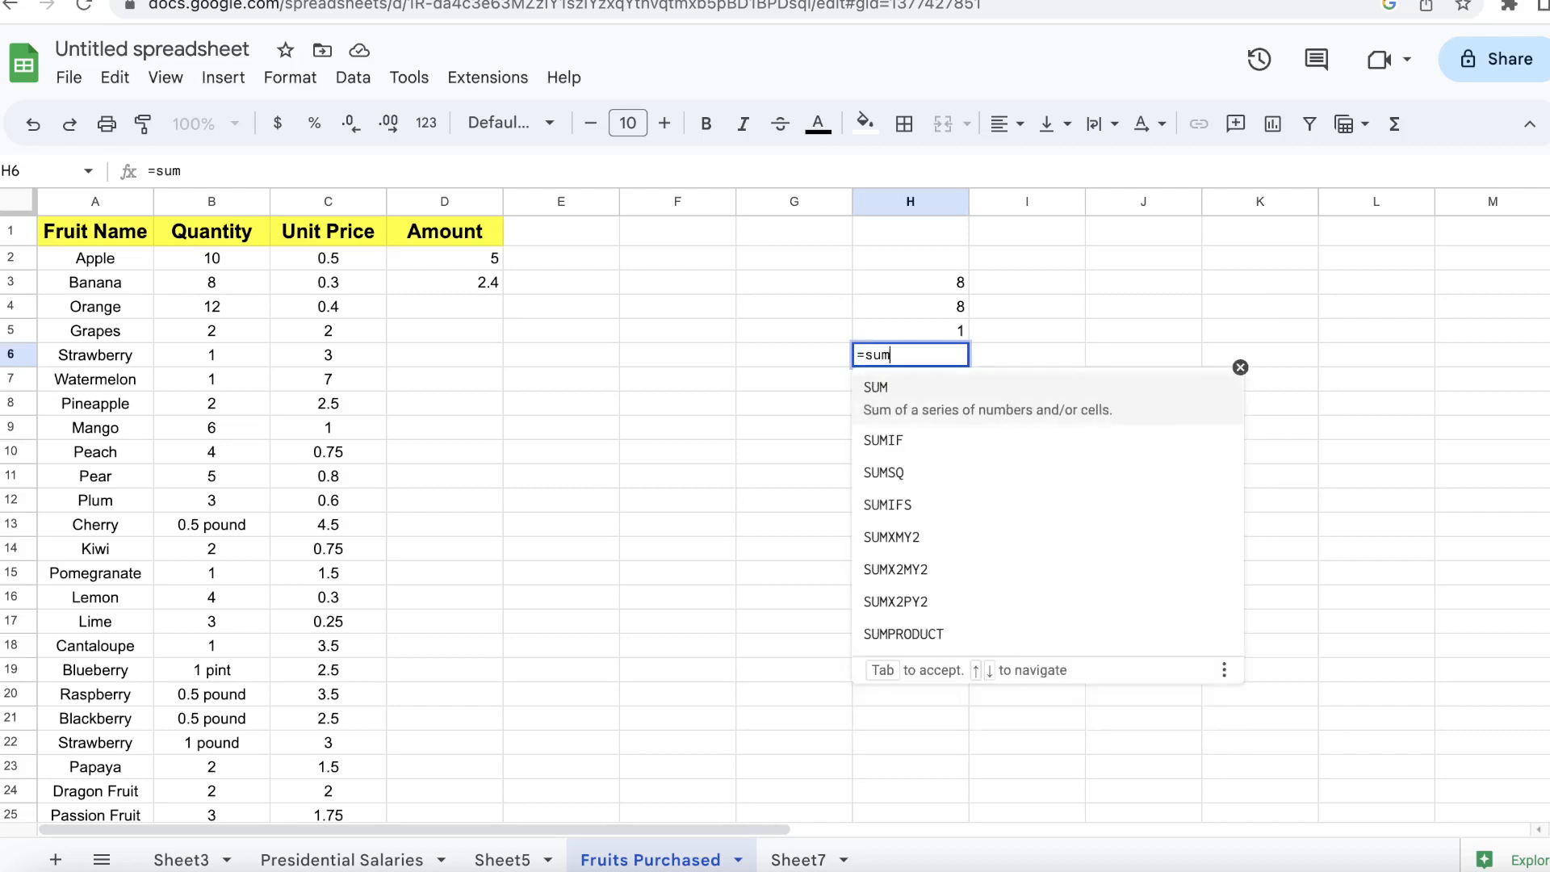
{"action": "type", "text": "("}
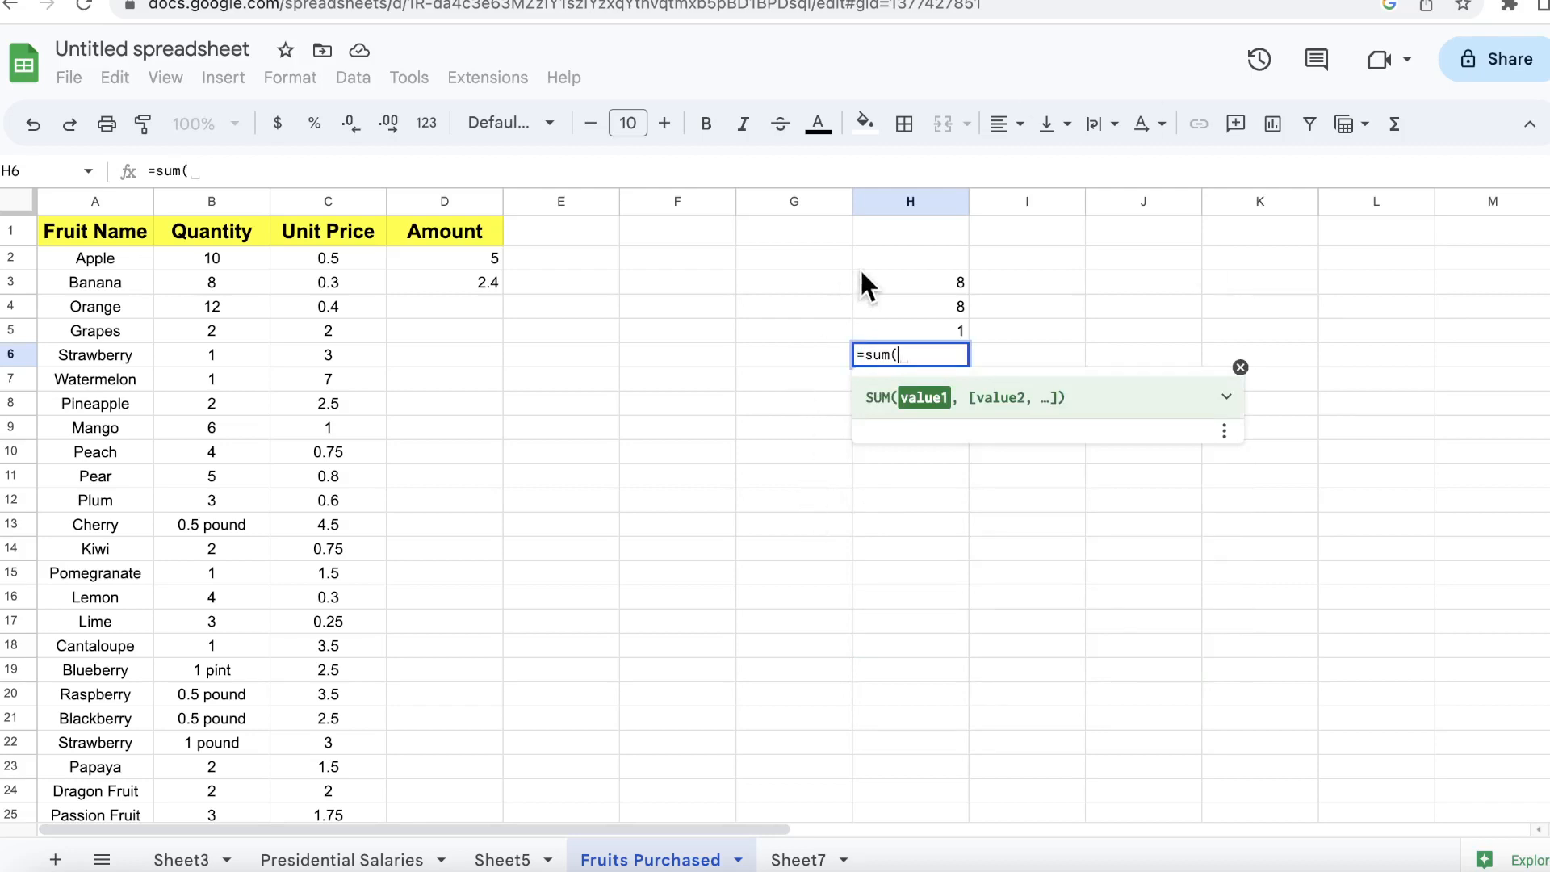
{"action": "left_click", "coordinate": [913, 268]}
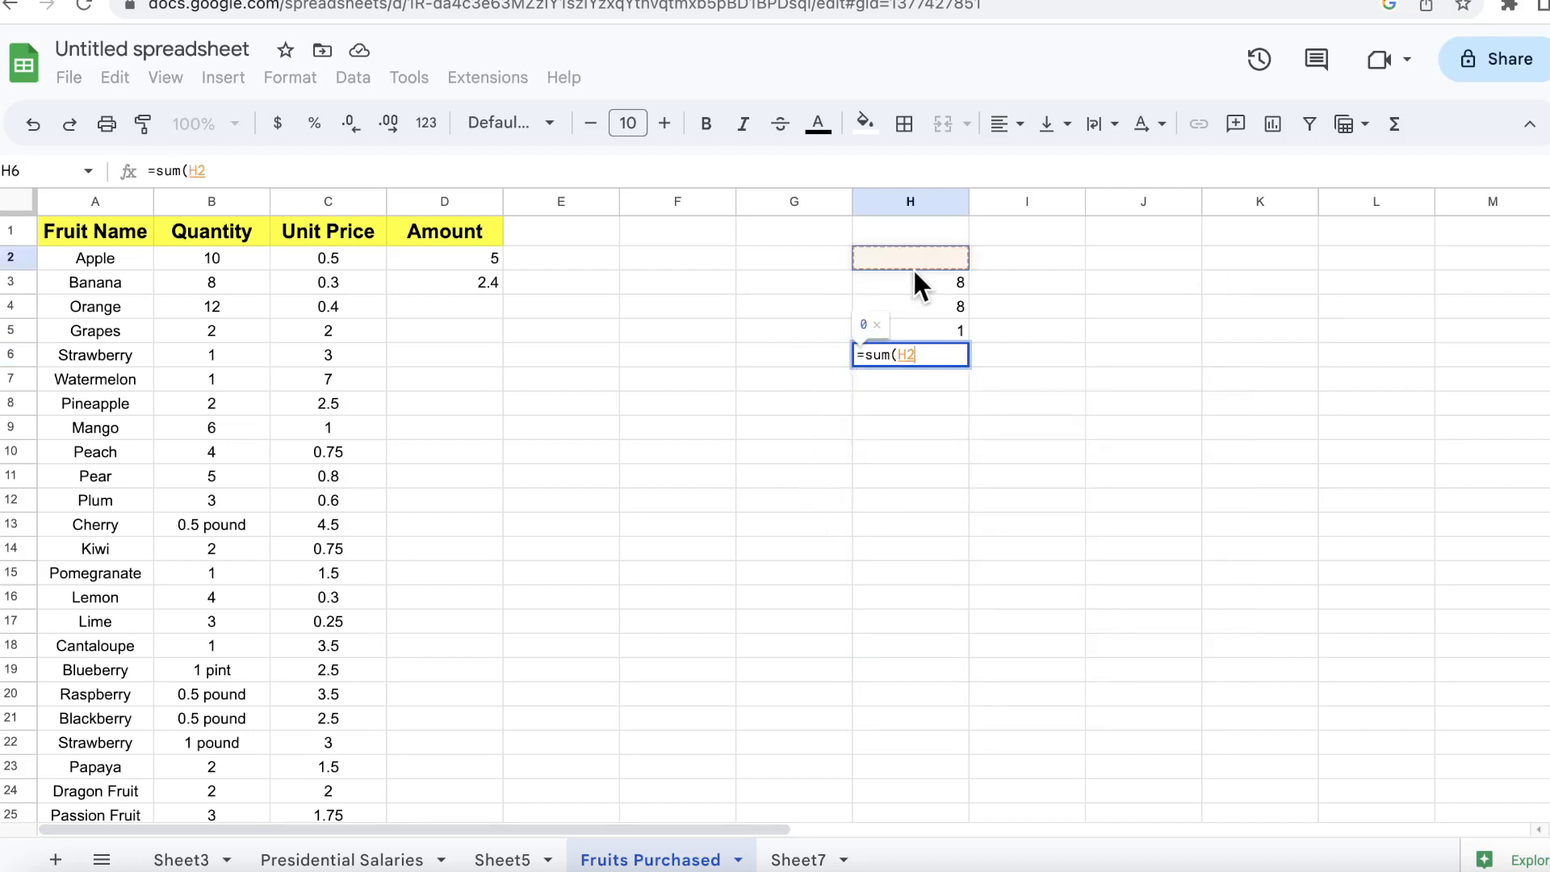
{"action": "left_click", "coordinate": [919, 277]}
{"action": "left_click_drag", "start_coordinate": [919, 278], "coordinate": [931, 326]}
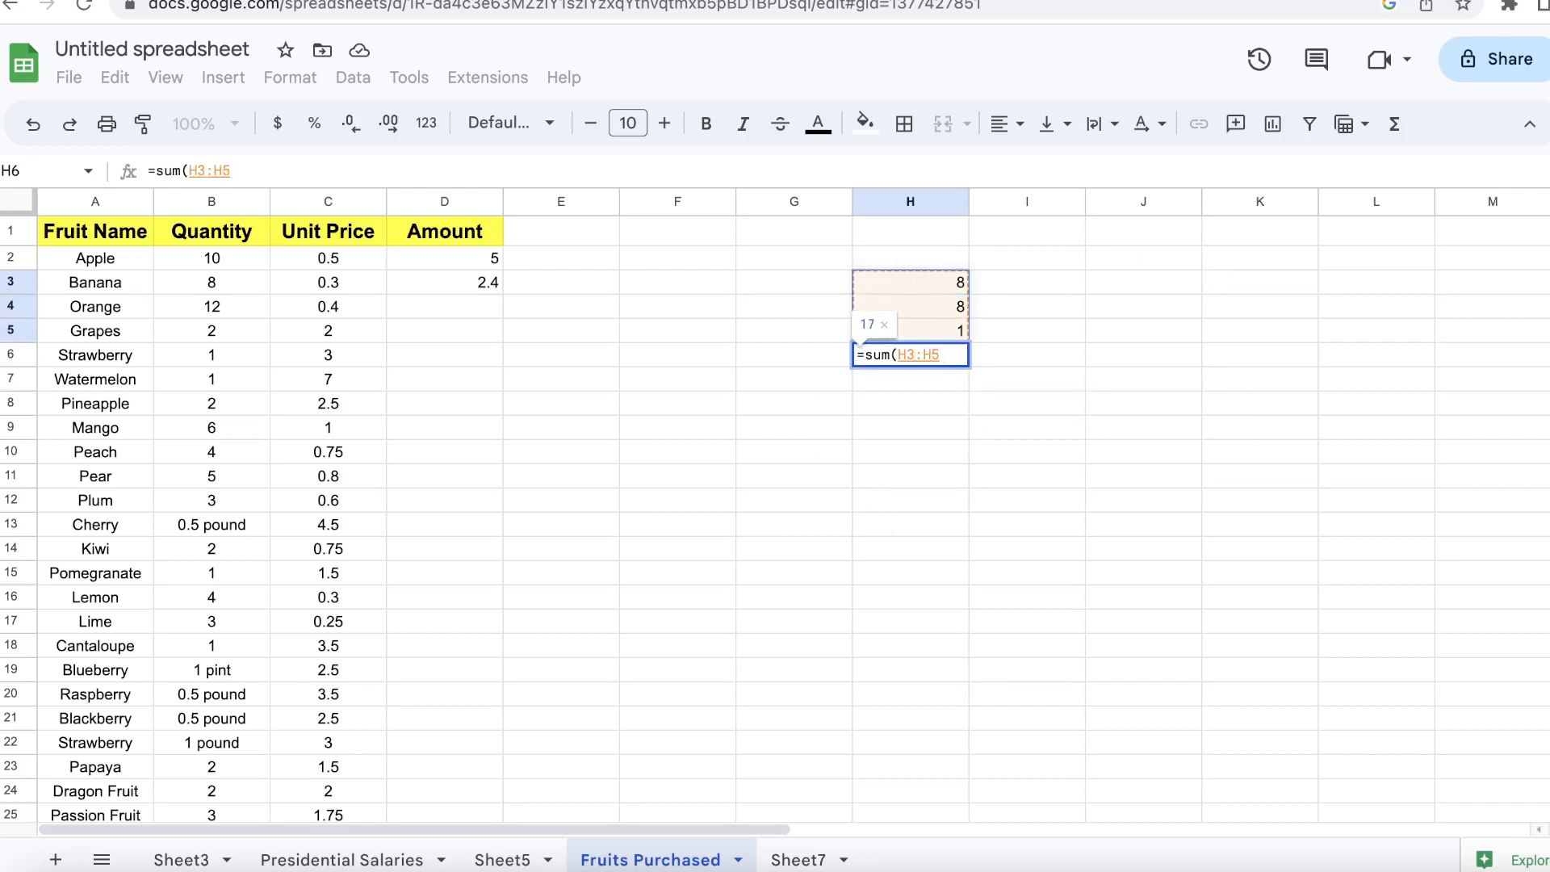
{"action": "key", "text": "Return"}
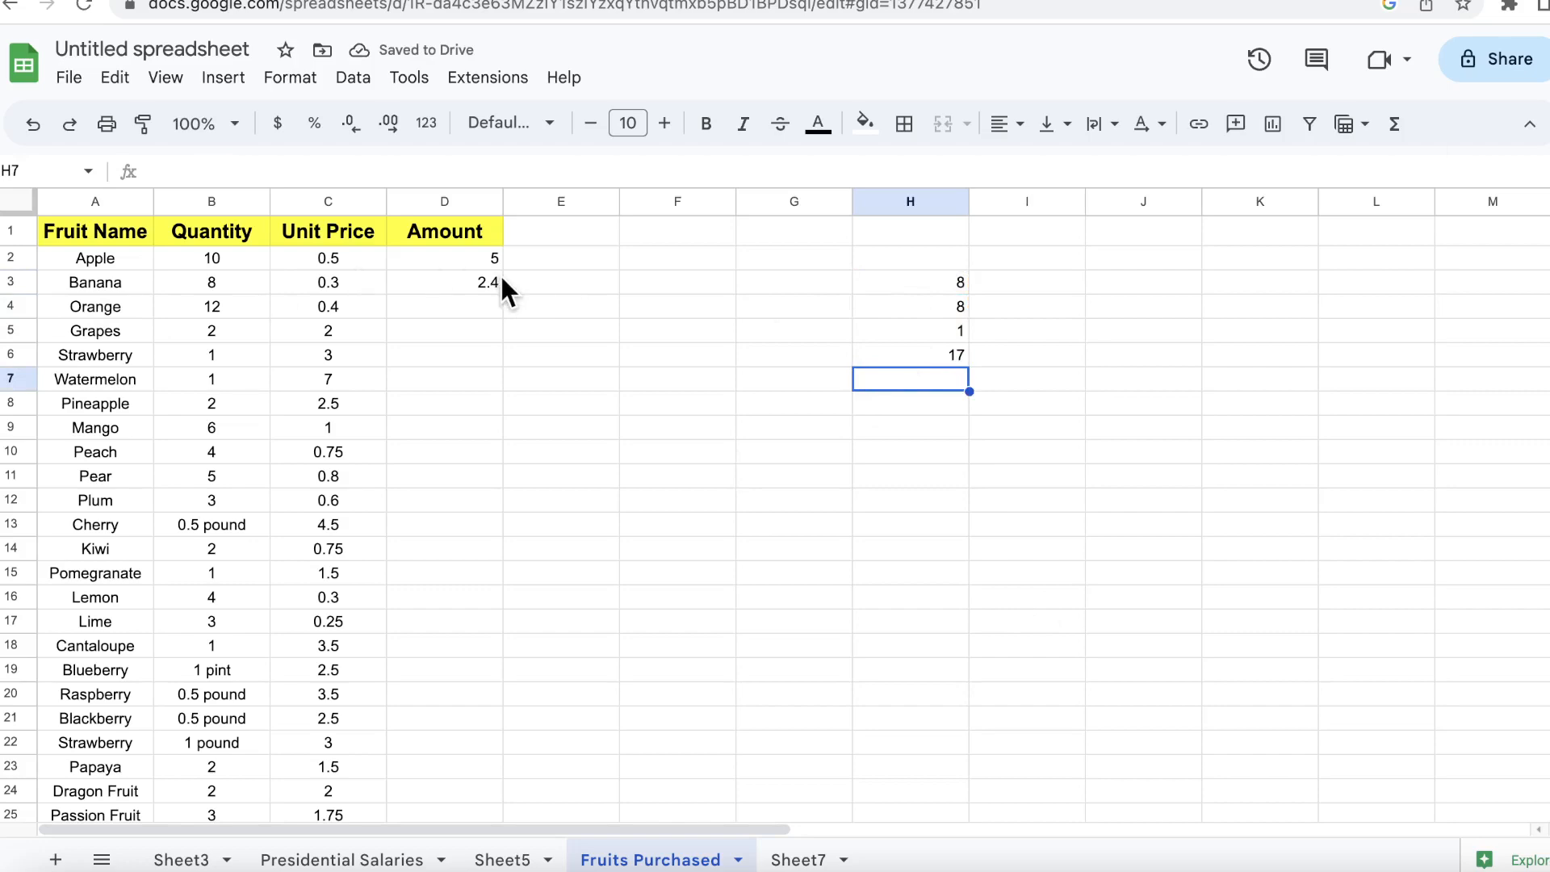
{"action": "scroll", "coordinate": [327, 270], "scroll_direction": "down", "scroll_amount": 4}
{"action": "scroll", "coordinate": [327, 262], "scroll_direction": "up", "scroll_amount": 4}
{"action": "scroll", "coordinate": [327, 235], "scroll_direction": "down", "scroll_amount": 12}
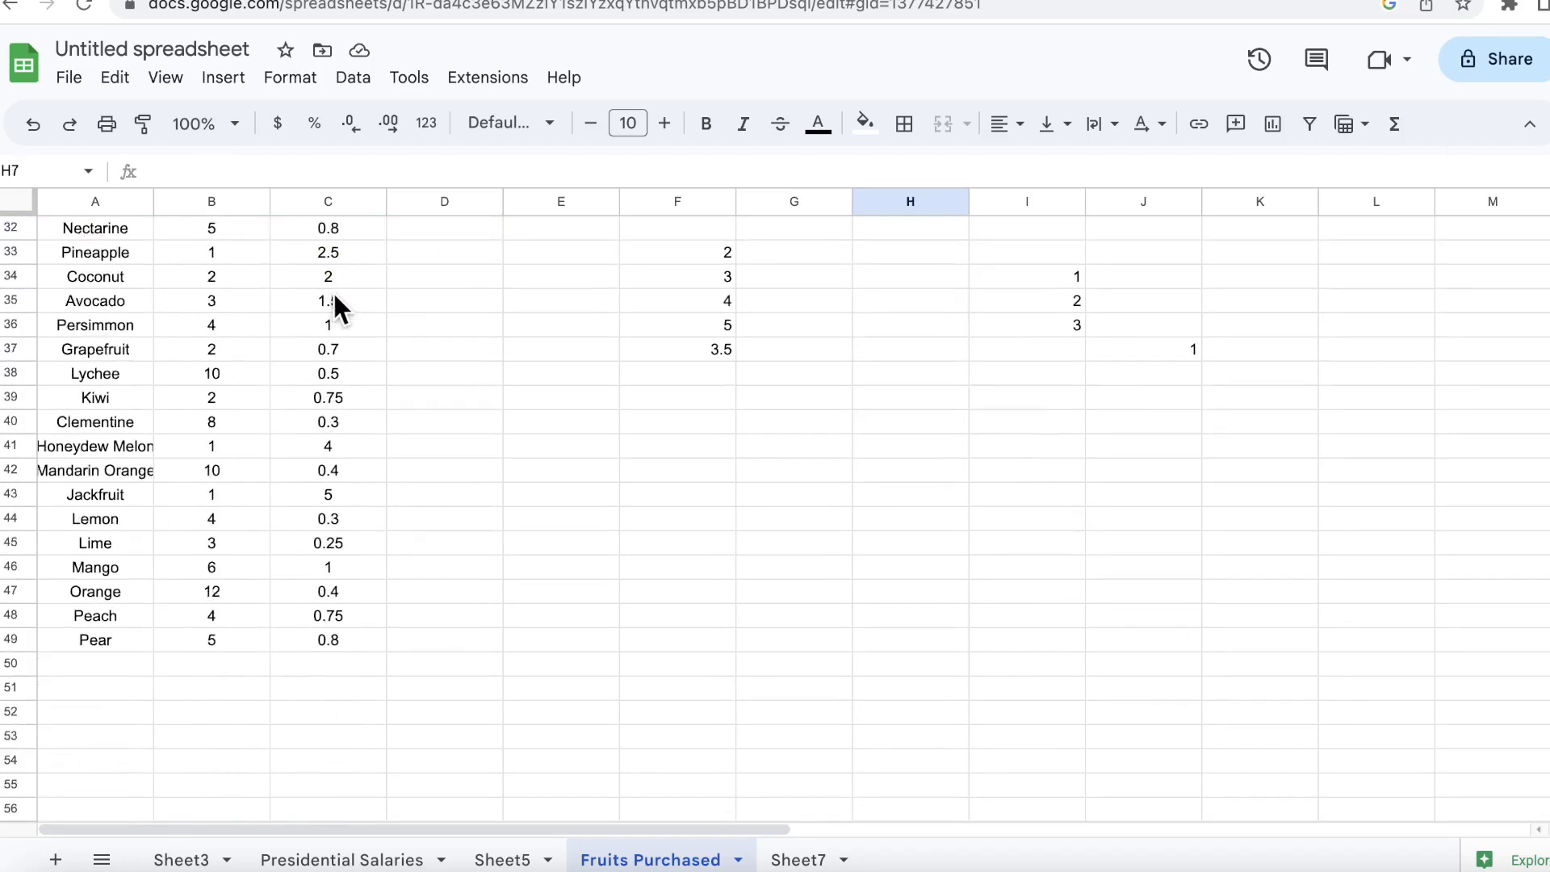
{"action": "scroll", "coordinate": [324, 464], "scroll_direction": "up", "scroll_amount": 12}
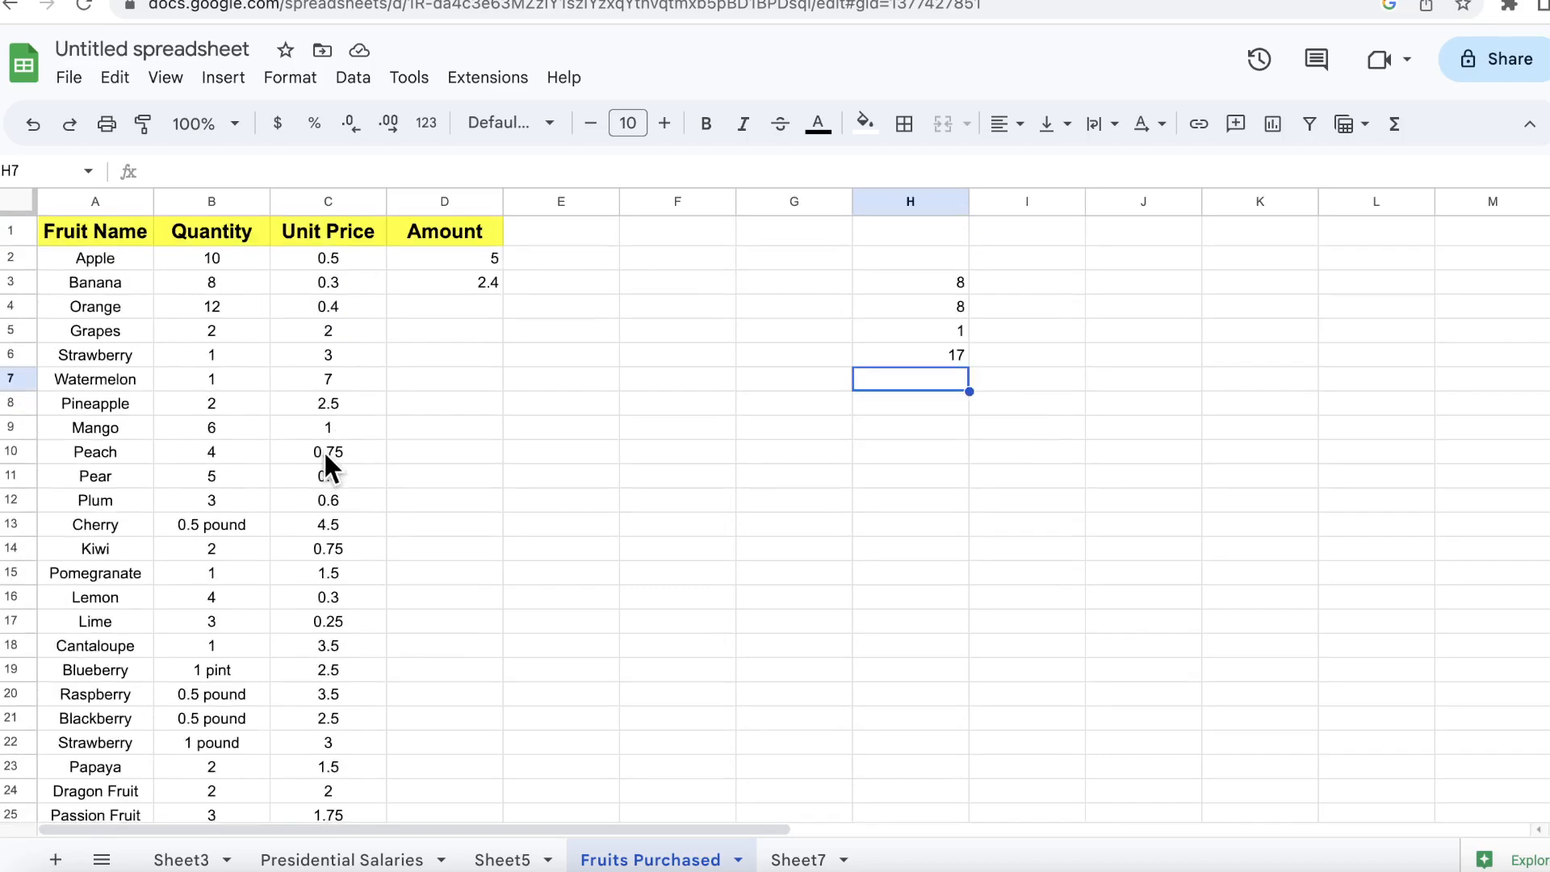
{"action": "scroll", "coordinate": [349, 379], "scroll_direction": "down", "scroll_amount": 15}
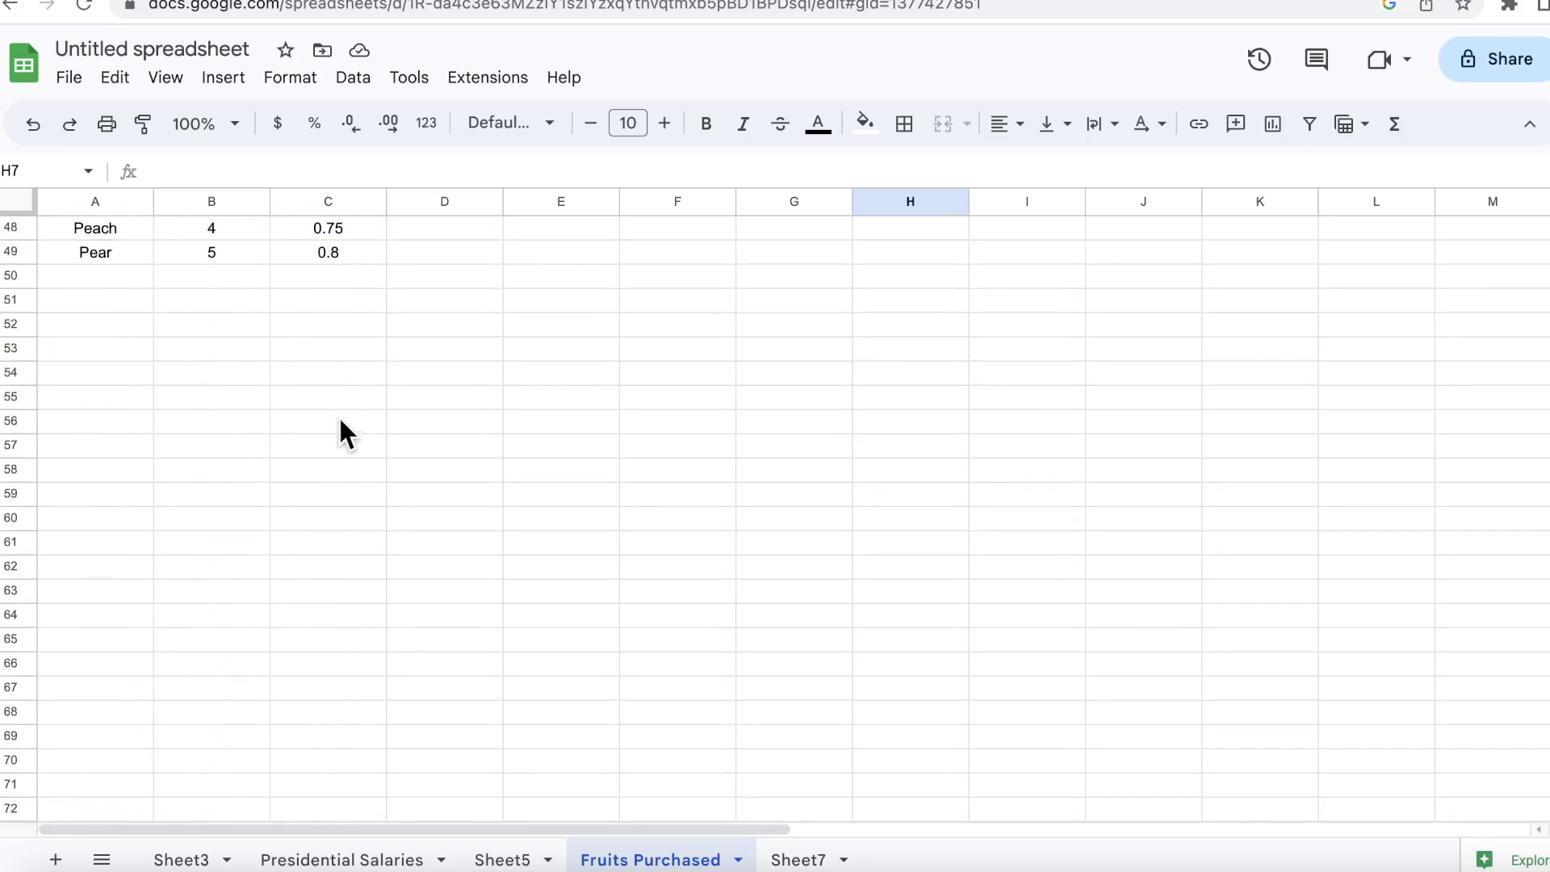
{"action": "left_click", "coordinate": [317, 274]}
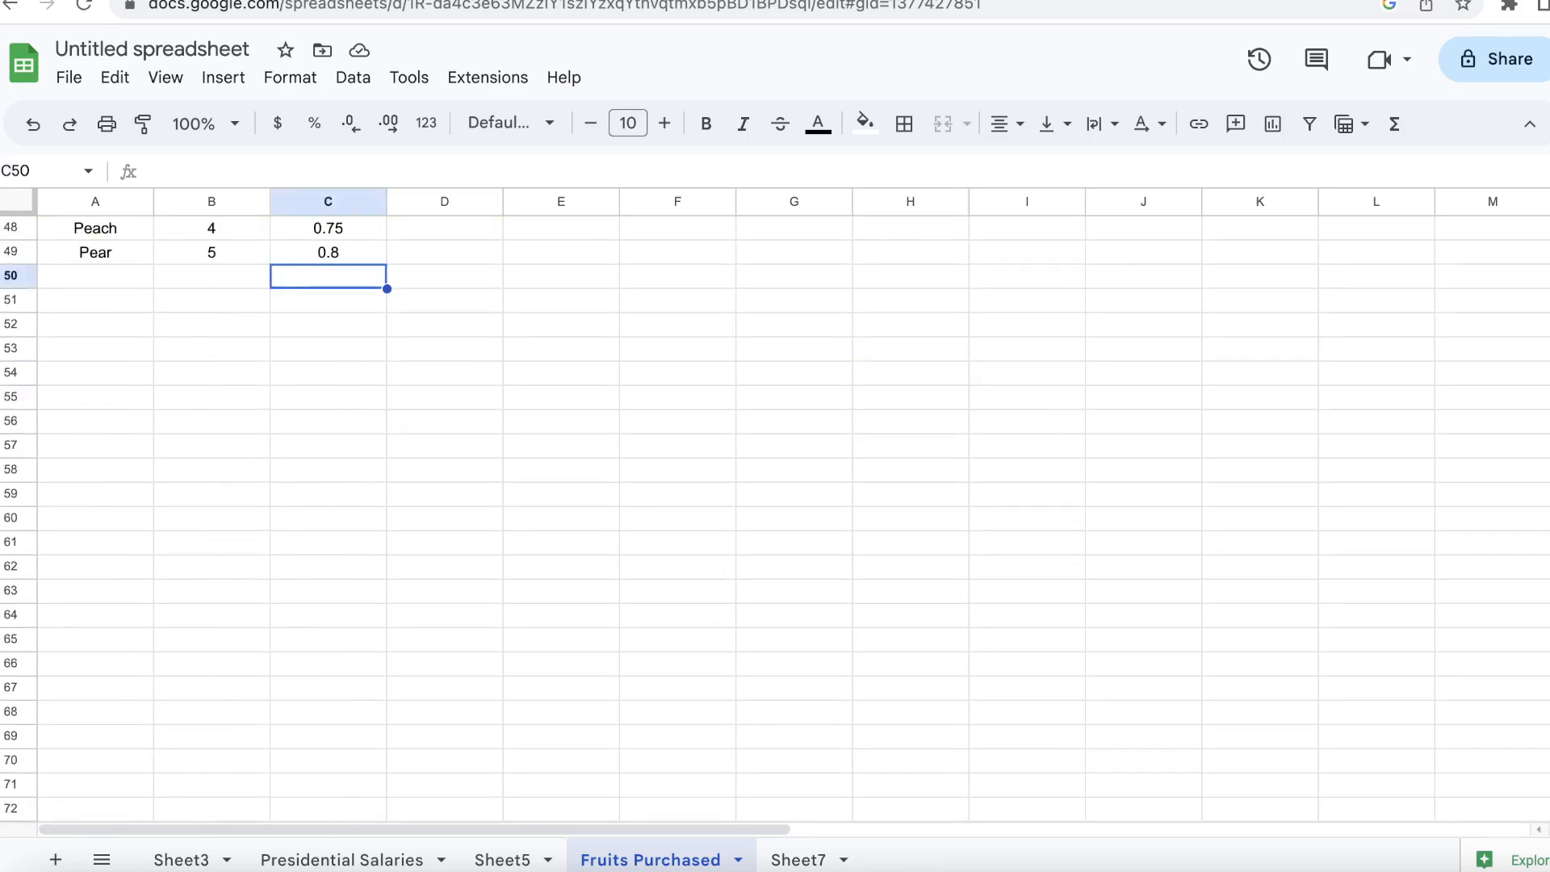
{"action": "type", "text": "="}
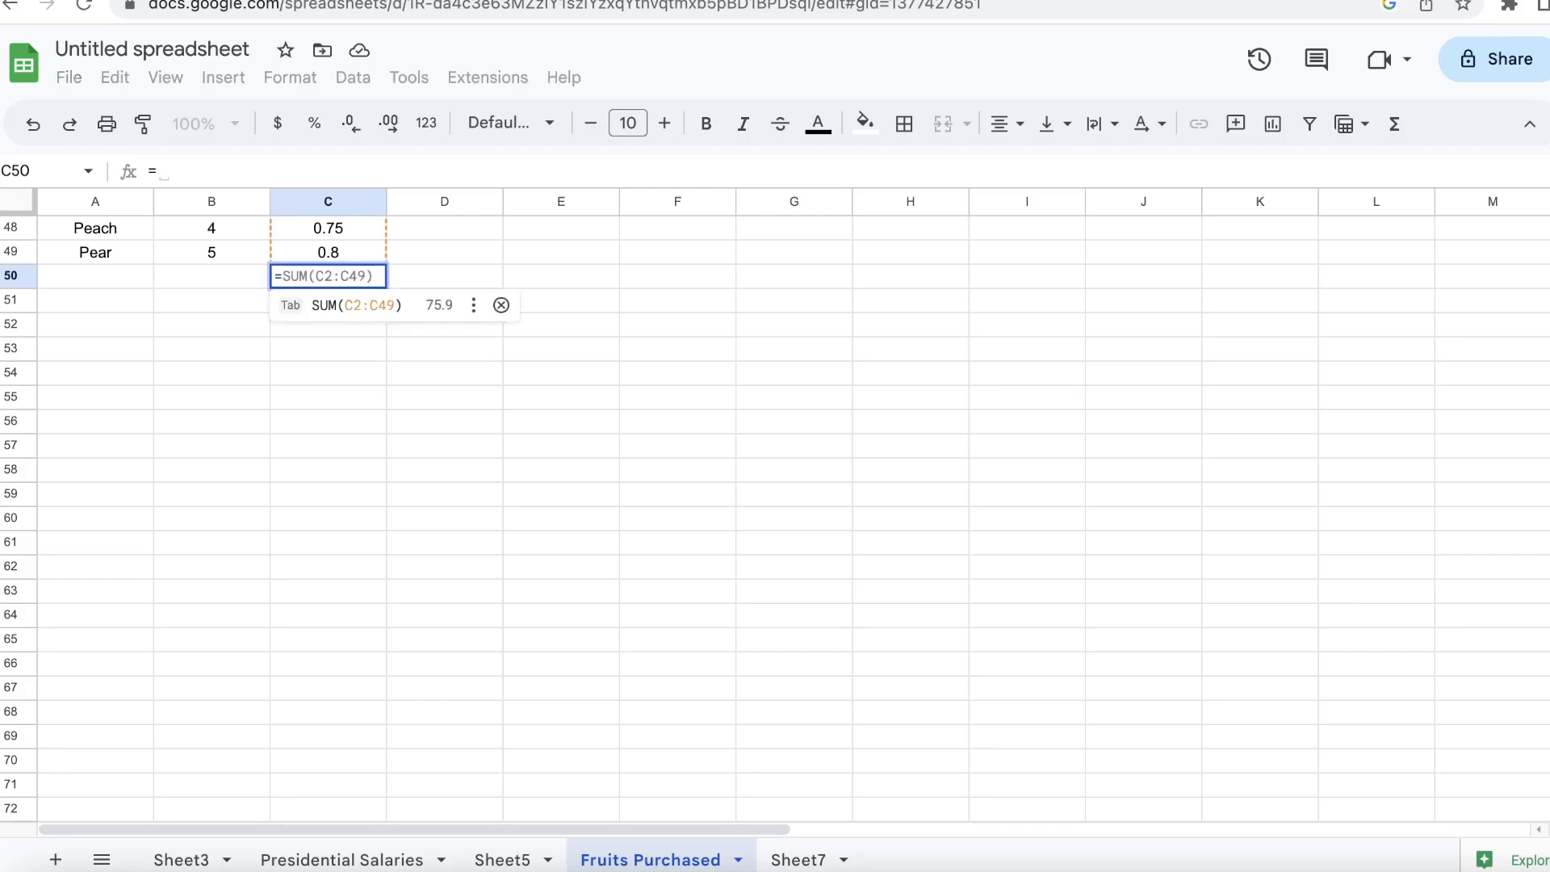
{"action": "scroll", "coordinate": [367, 254], "scroll_direction": "up", "scroll_amount": 1}
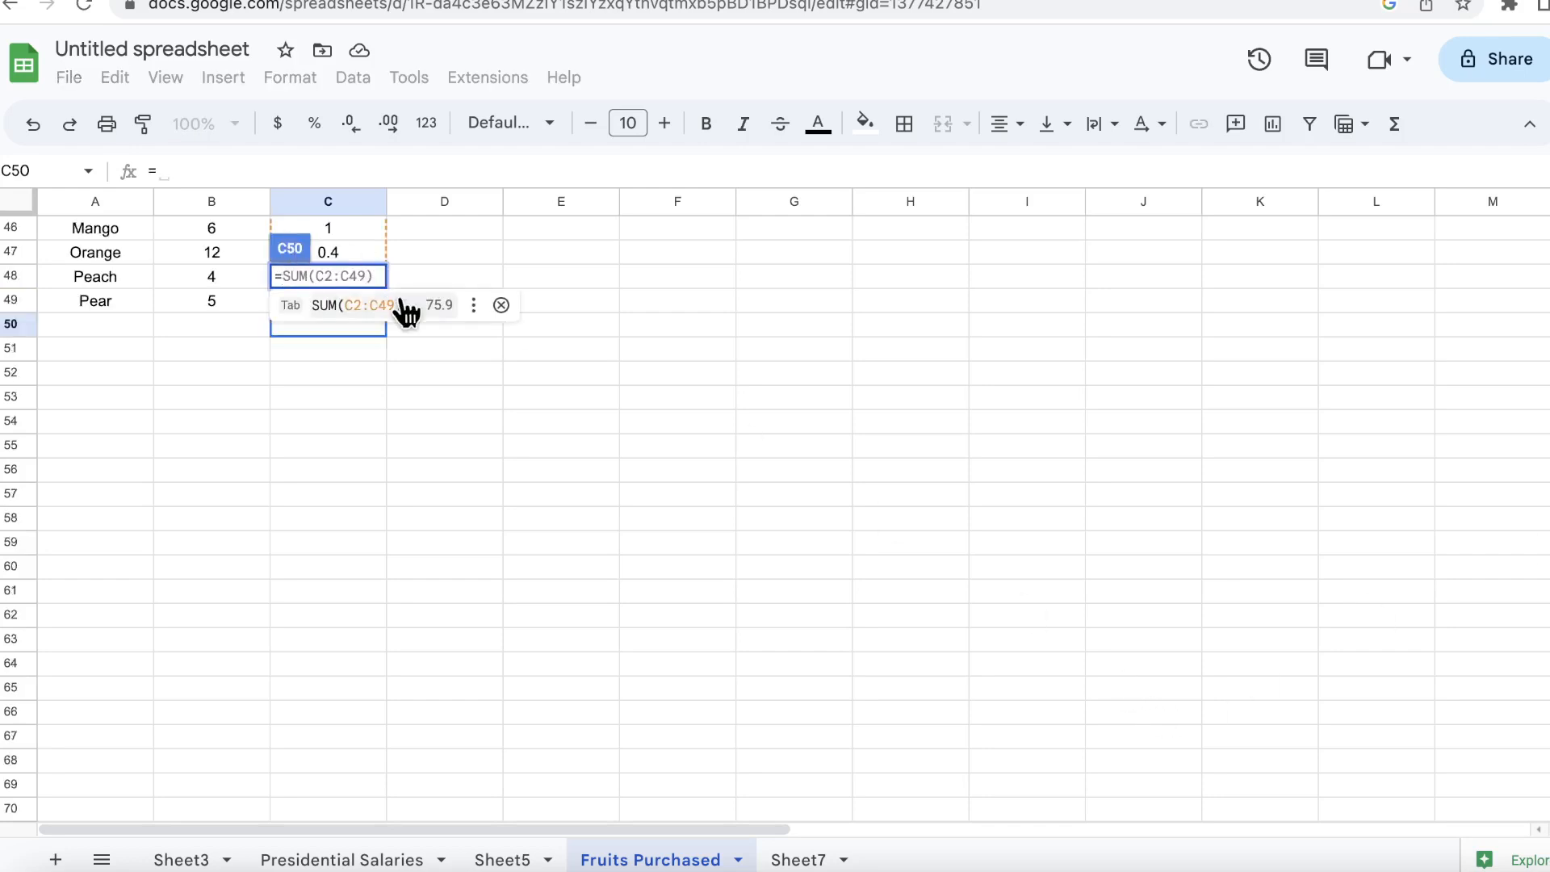
{"action": "left_click", "coordinate": [444, 373]}
{"action": "left_click", "coordinate": [286, 323]}
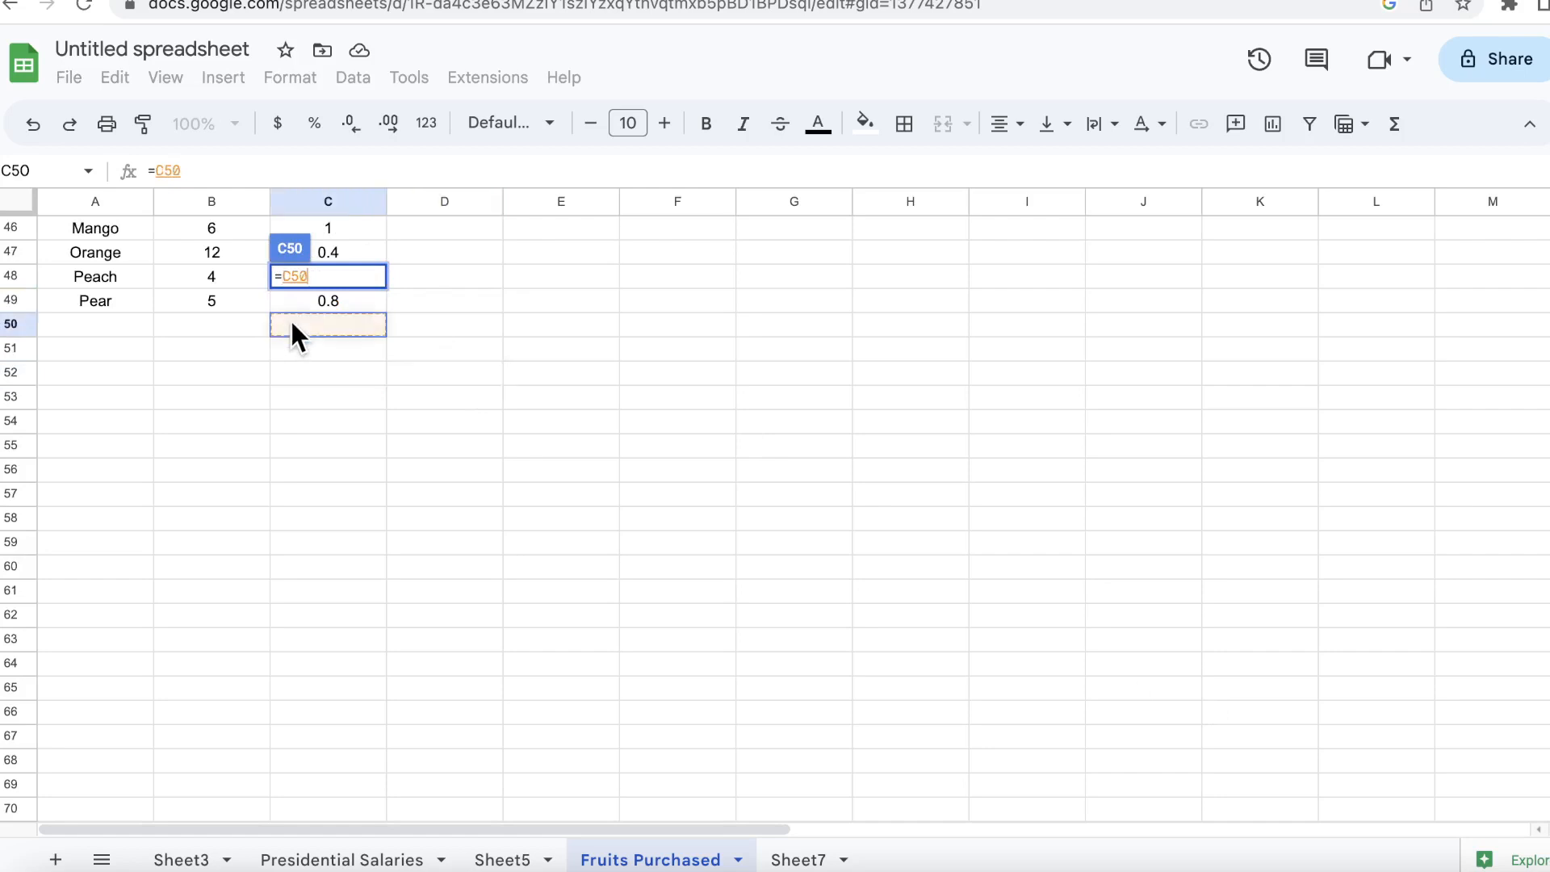
{"action": "left_click", "coordinate": [896, 468]}
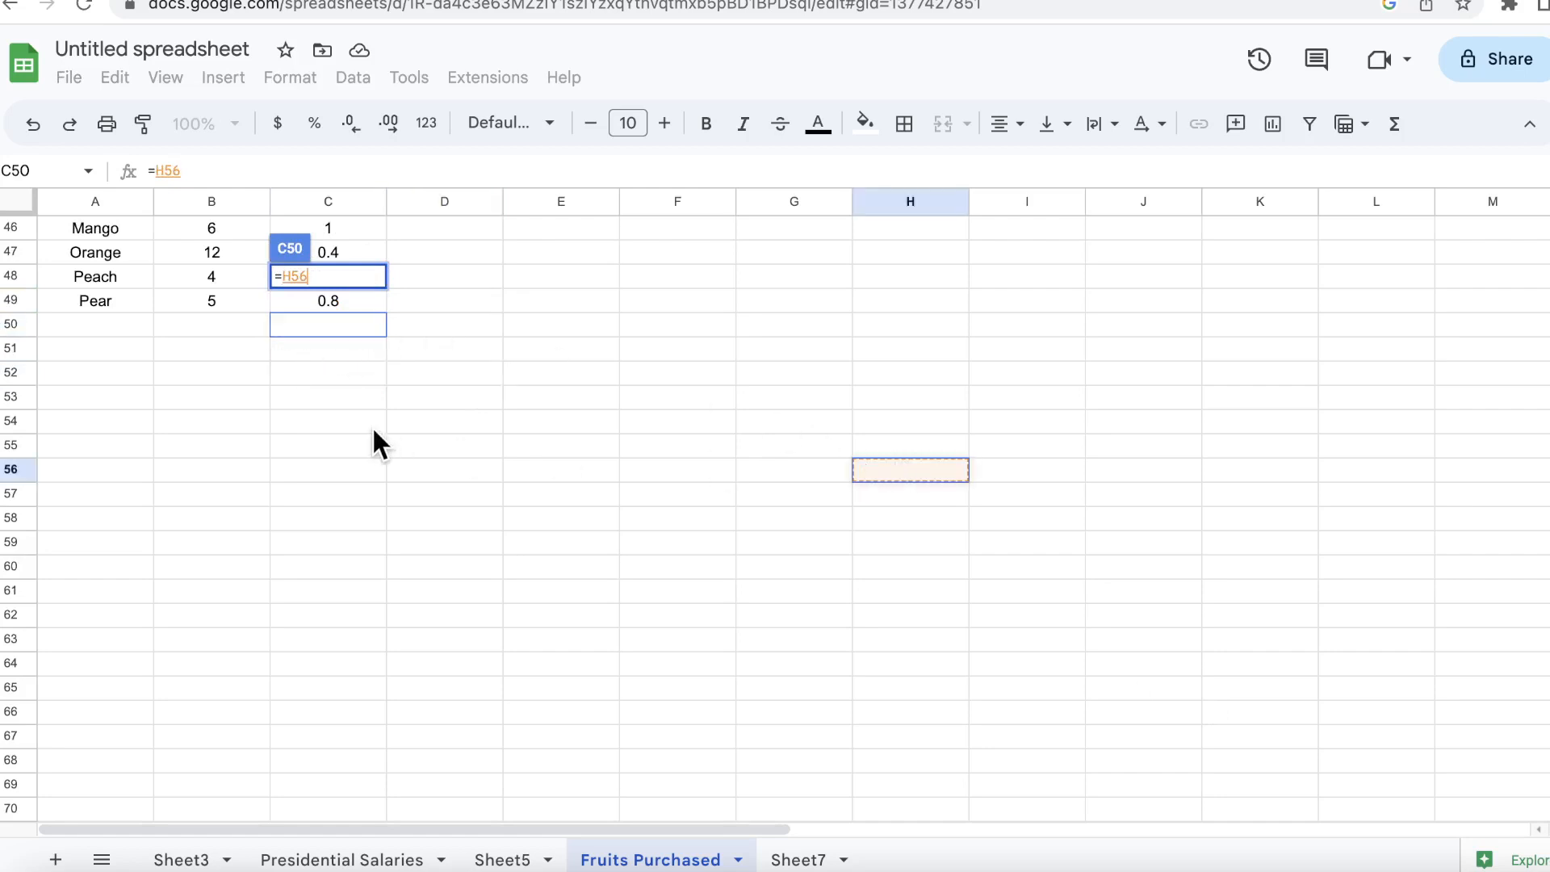
{"action": "key", "text": "Escape"}
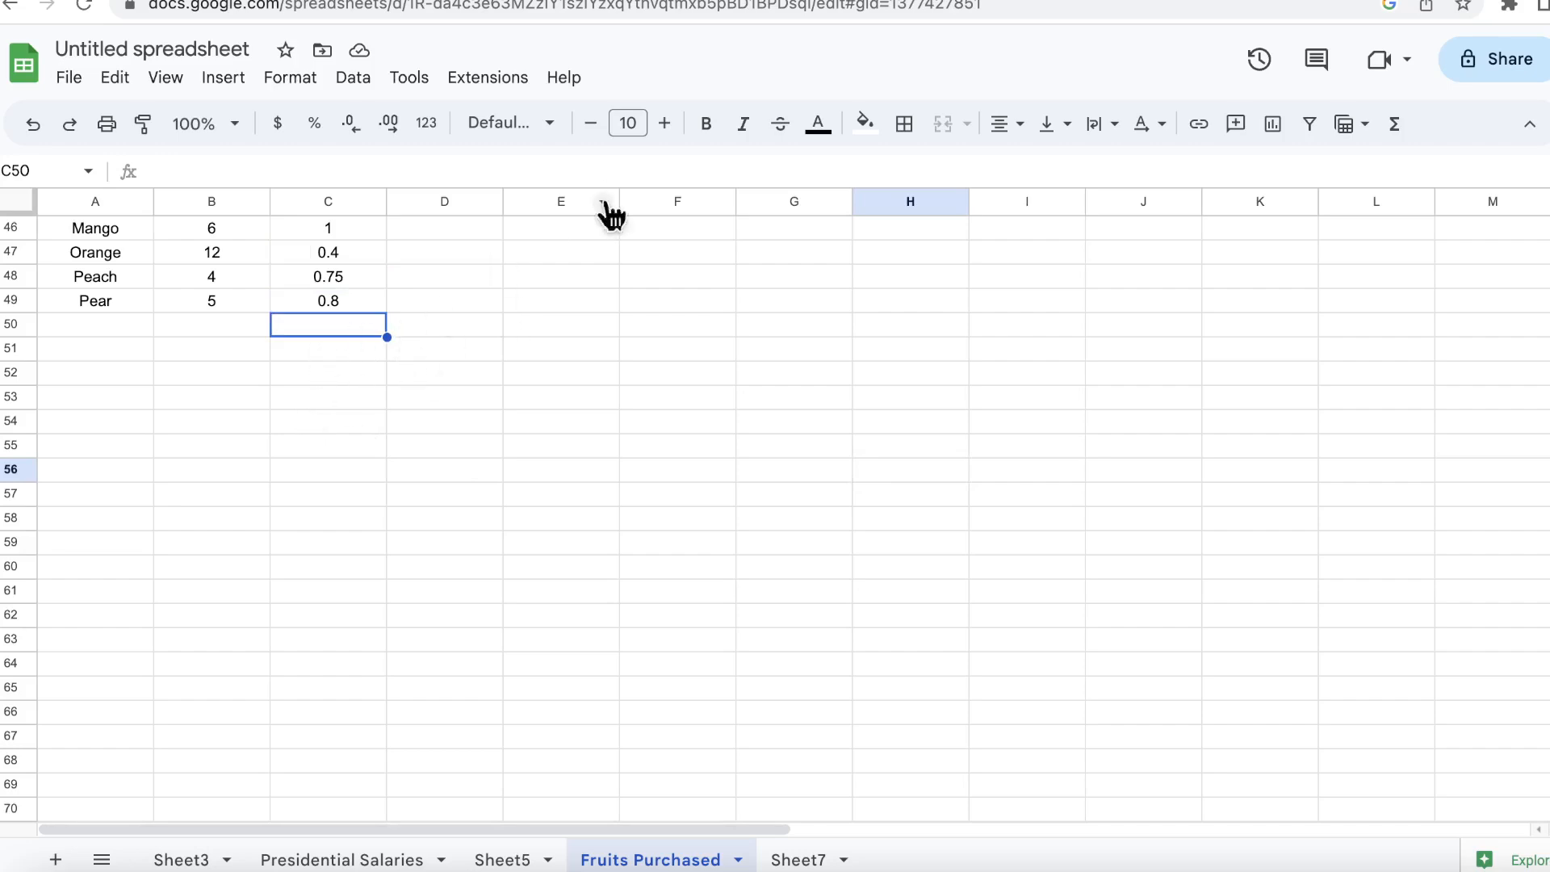
Step: Total the unit prices in cell C51 by accepting the suggested SUM function over the range C2:C49
{"action": "scroll", "coordinate": [444, 429], "scroll_direction": "up", "scroll_amount": 12}
{"action": "scroll", "coordinate": [685, 507], "scroll_direction": "down", "scroll_amount": 6}
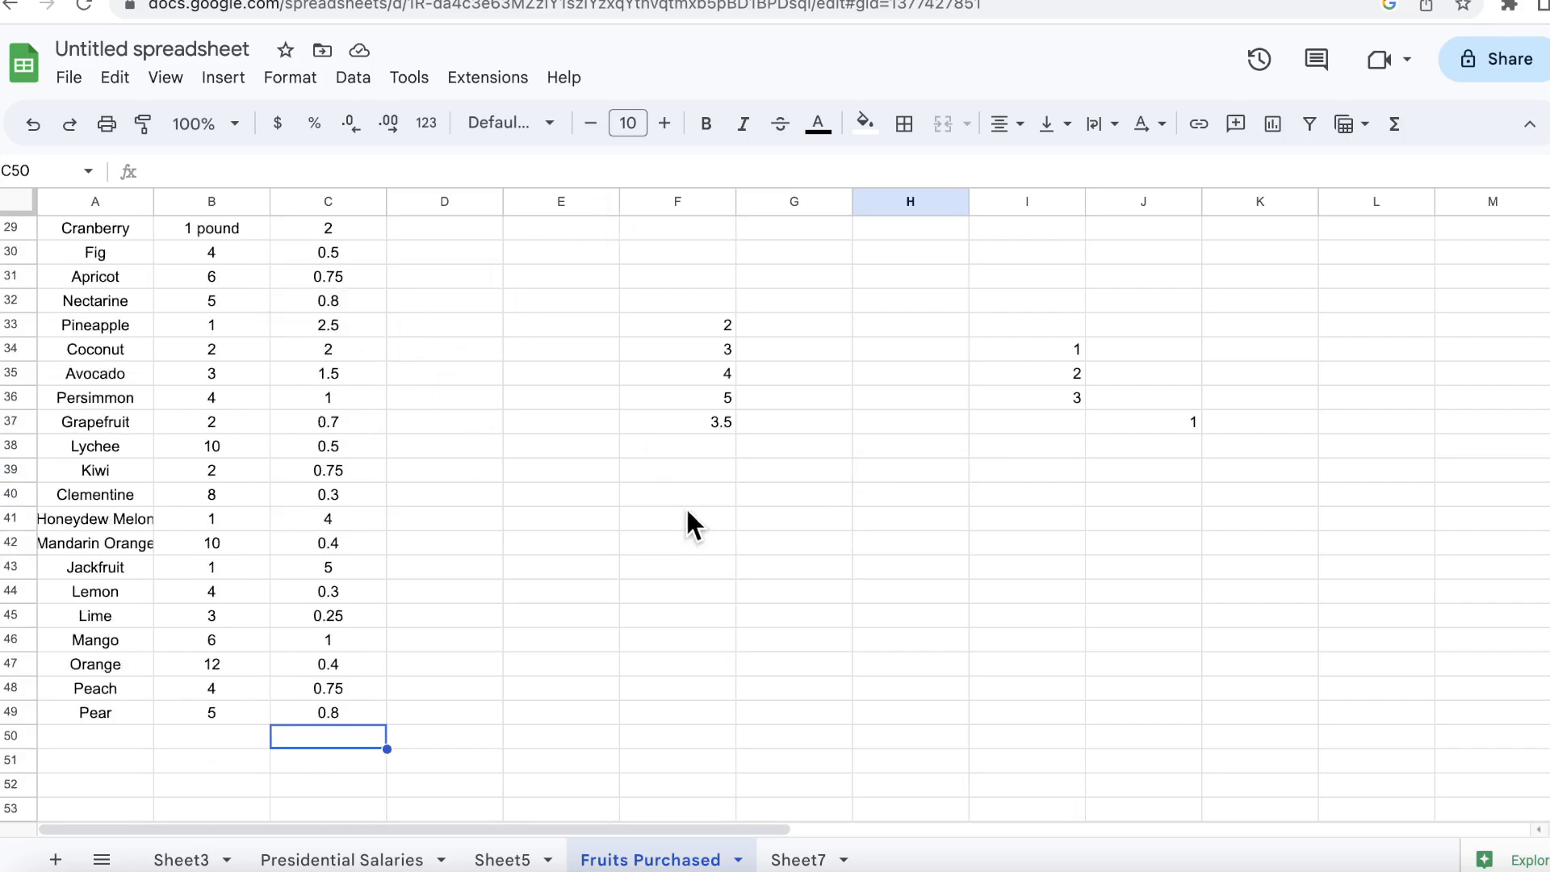
{"action": "left_click", "coordinate": [699, 323]}
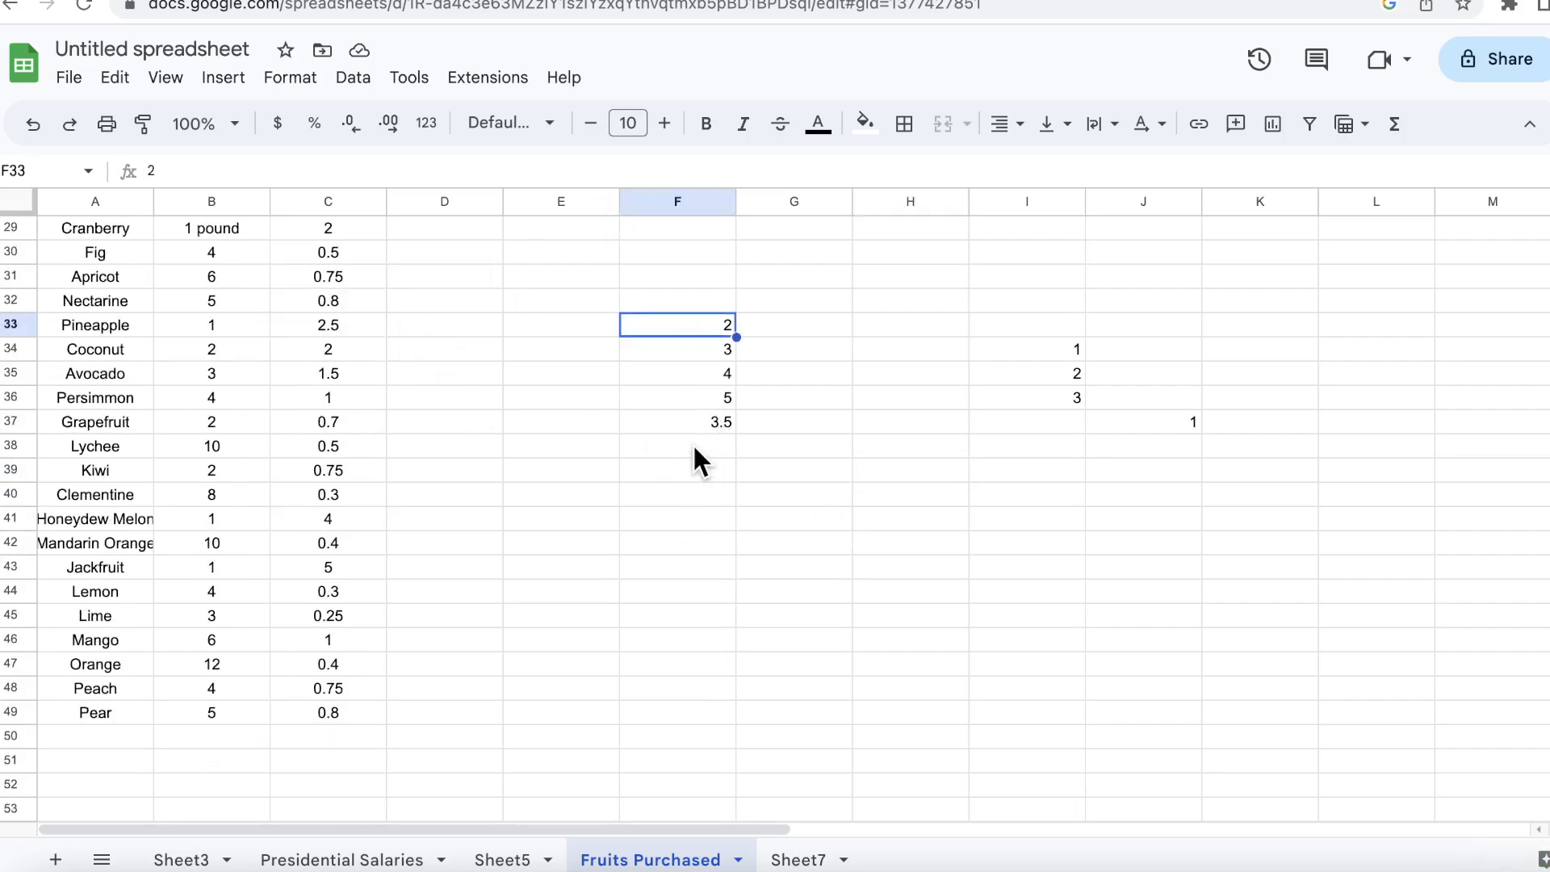
{"action": "left_click", "coordinate": [301, 741]}
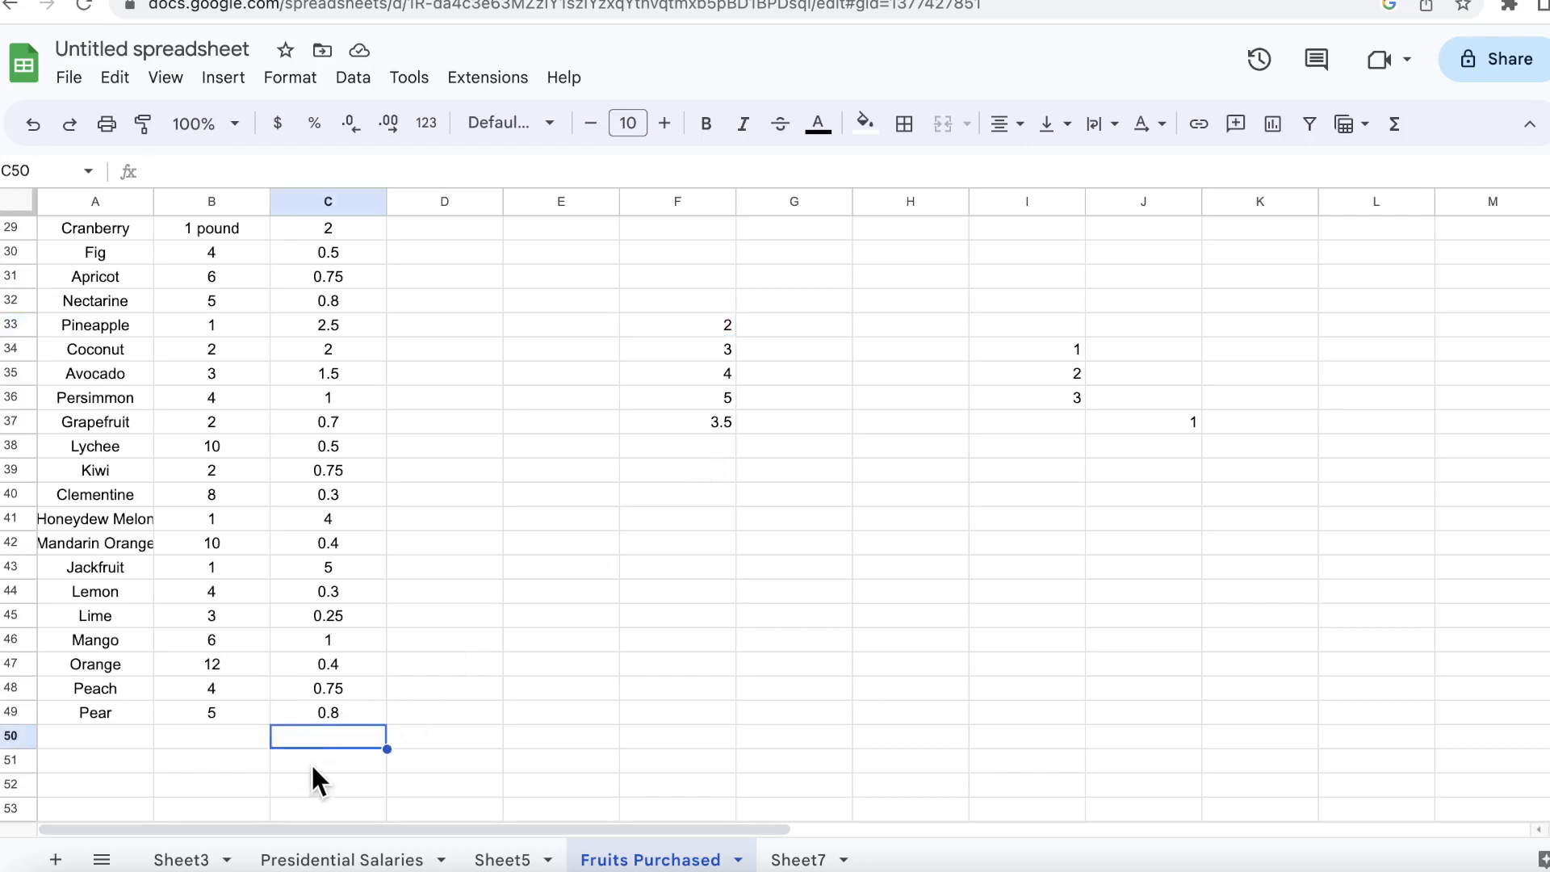
{"action": "left_click", "coordinate": [315, 763]}
{"action": "type", "text": "="}
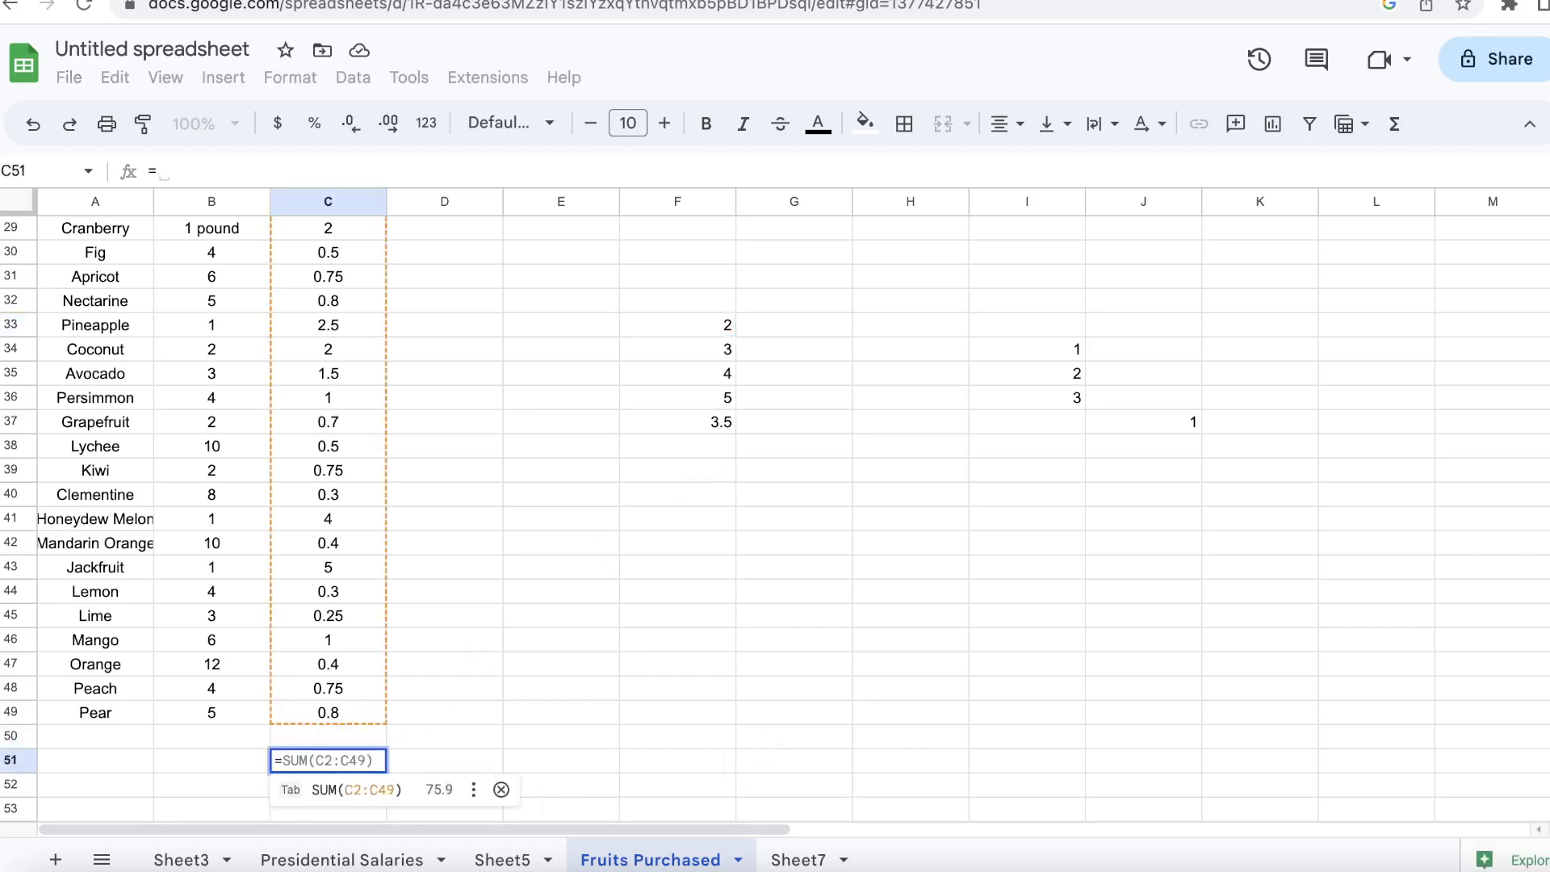
{"action": "left_click", "coordinate": [373, 793]}
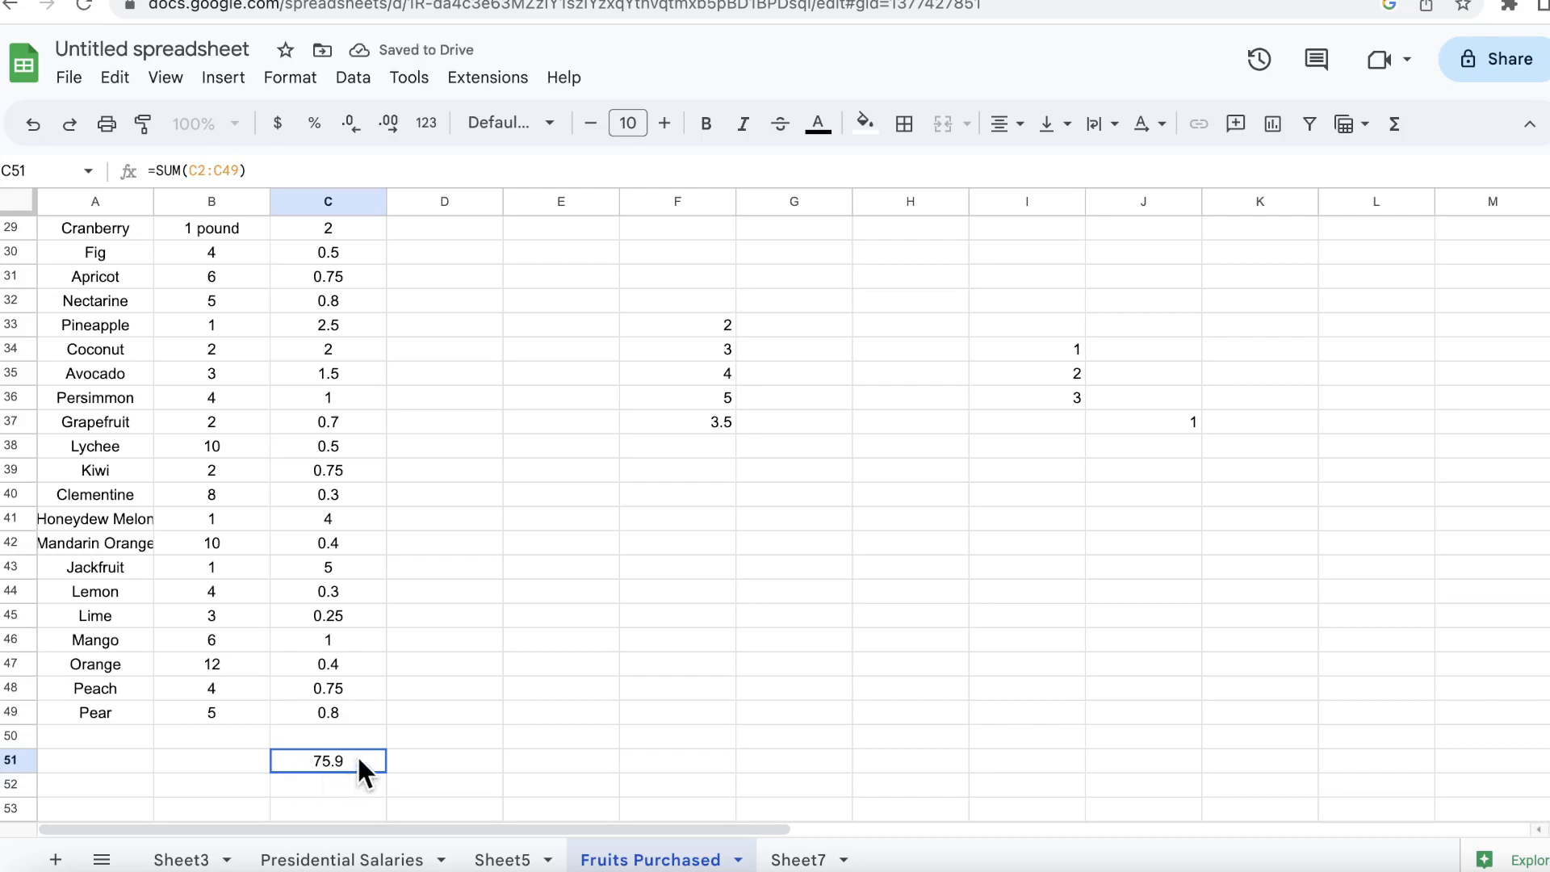
Step: Calculate the average of the range I34:I36 in cell I37 with the AVERAGE function
{"action": "left_click", "coordinate": [1038, 596]}
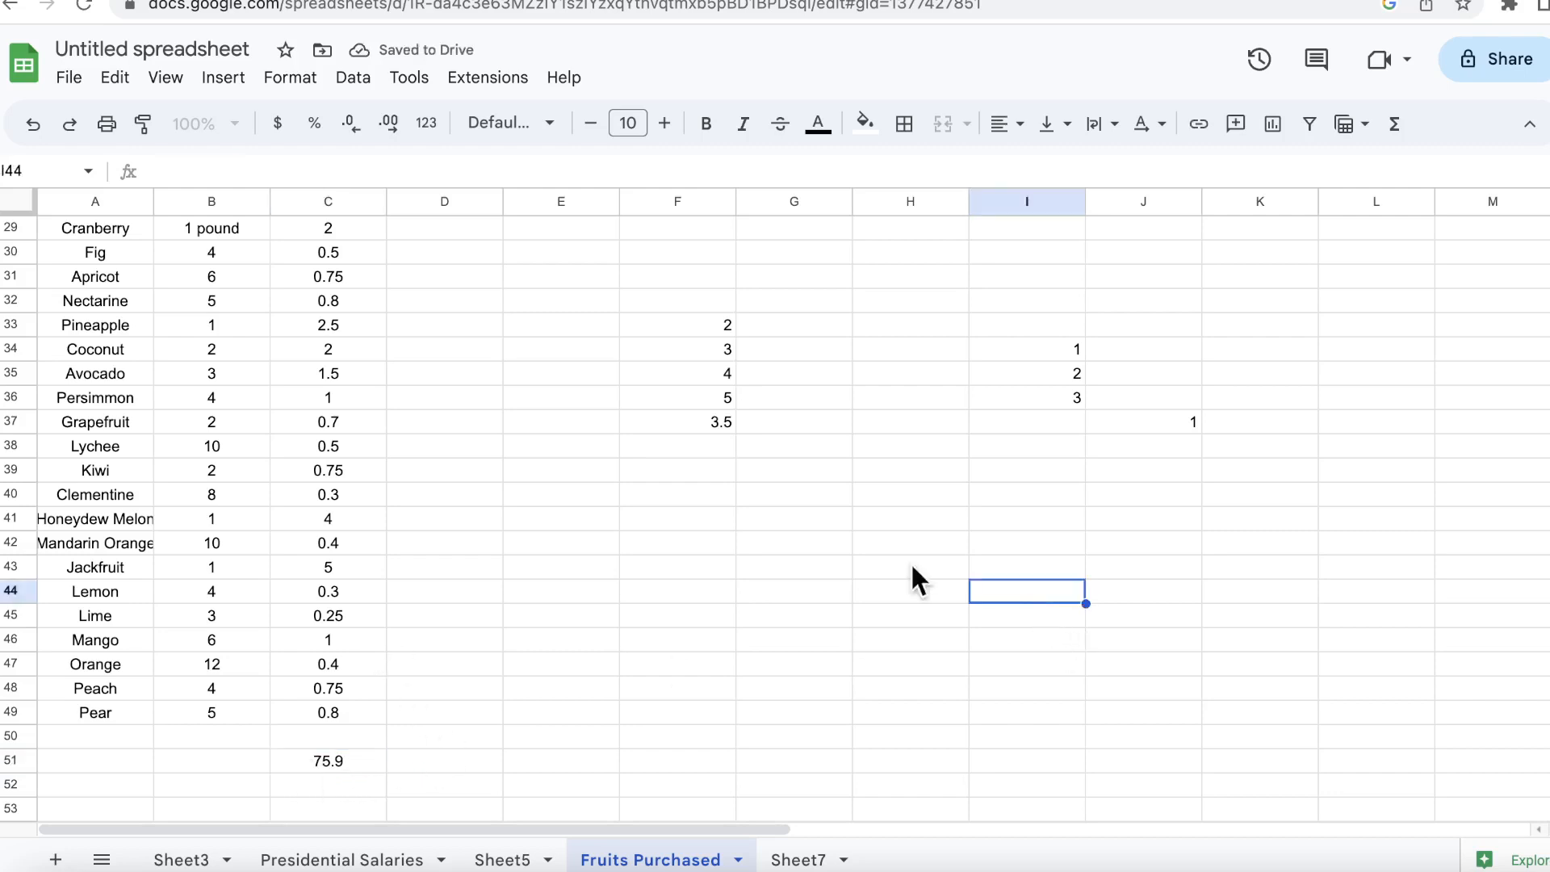
{"action": "left_click", "coordinate": [1031, 334]}
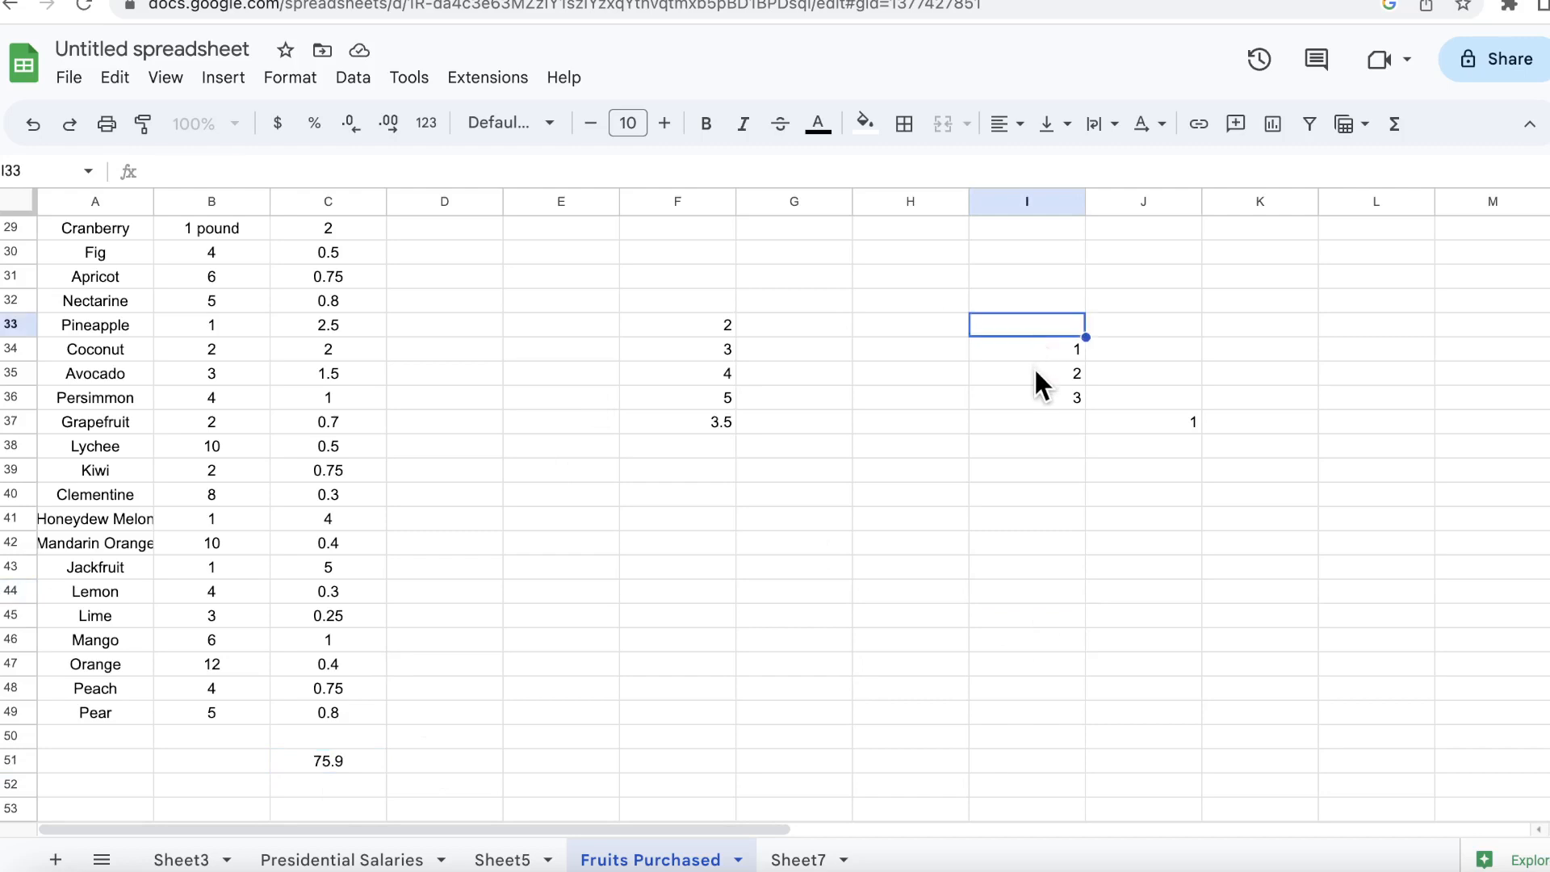
{"action": "left_click", "coordinate": [1034, 369]}
{"action": "left_click", "coordinate": [1026, 346]}
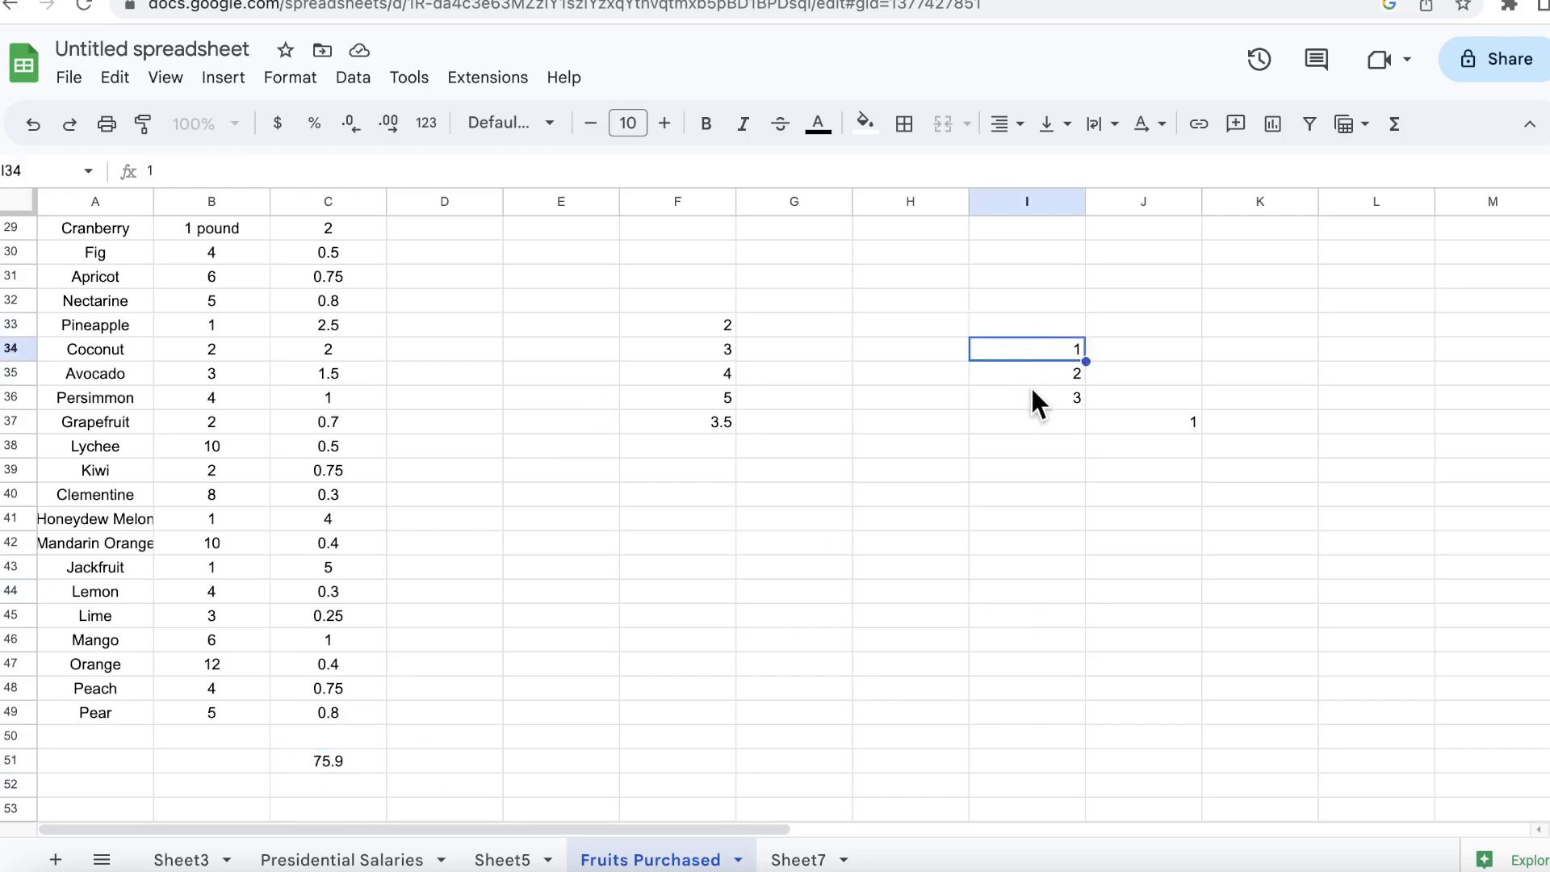
{"action": "left_click", "coordinate": [1026, 421]}
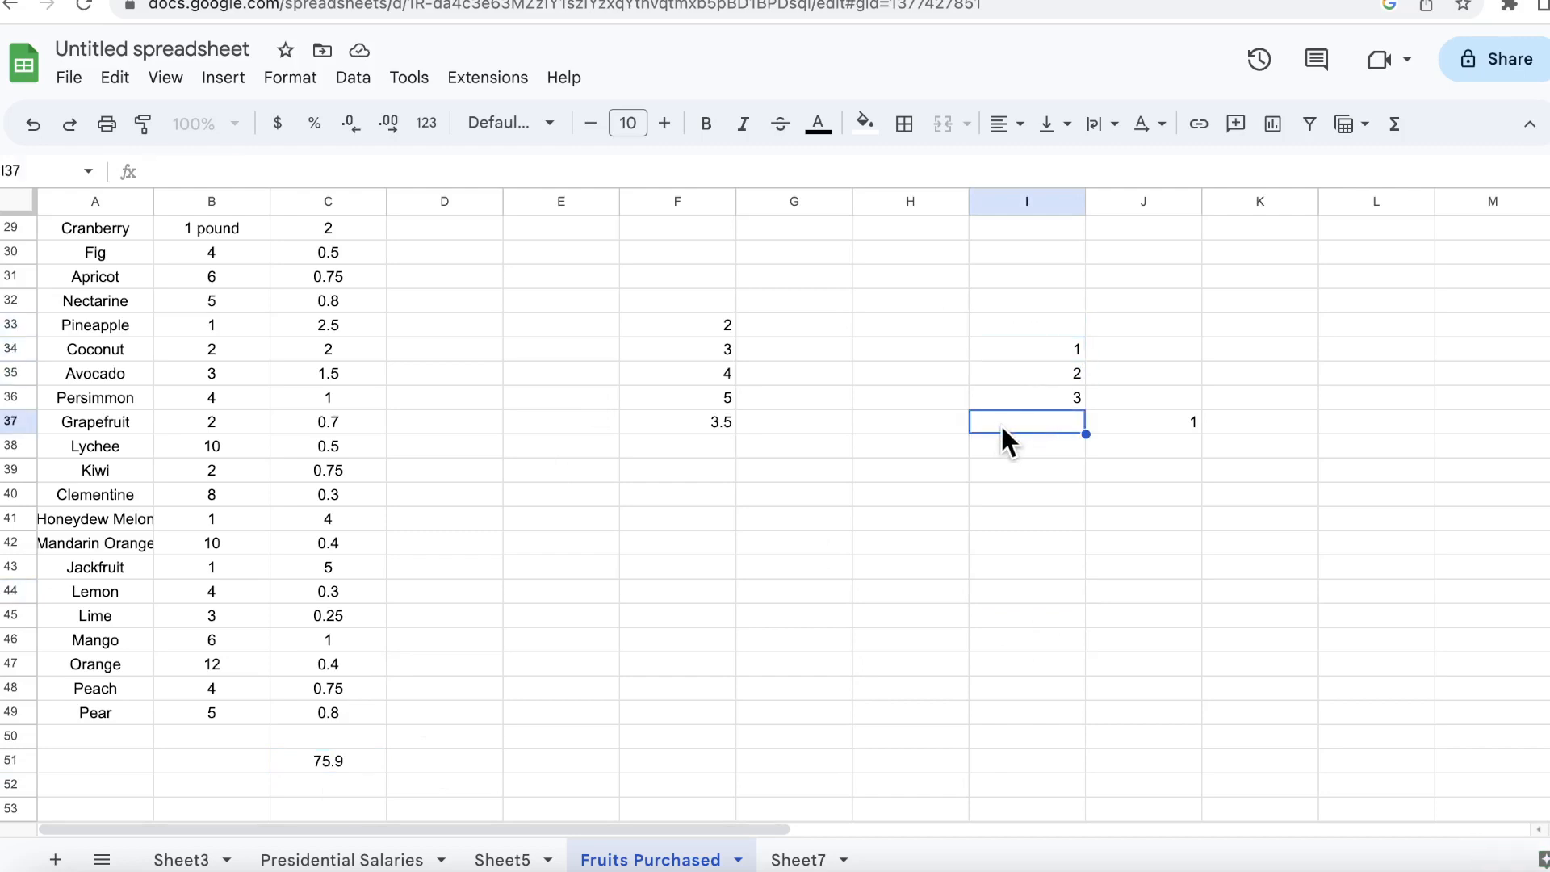
{"action": "type", "text": "=a"}
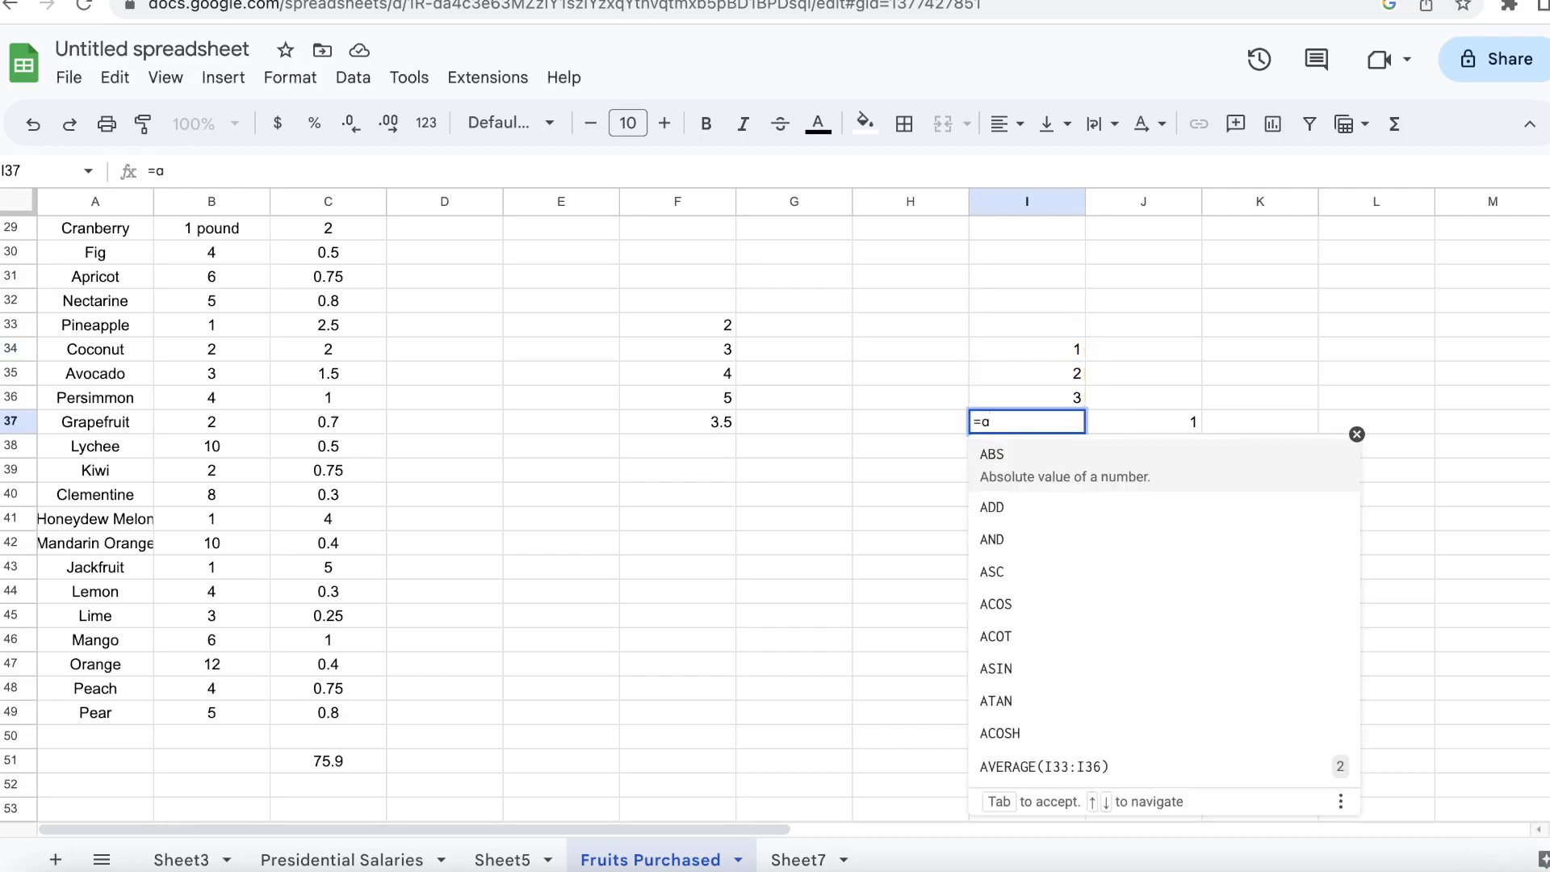
{"action": "type", "text": "v"}
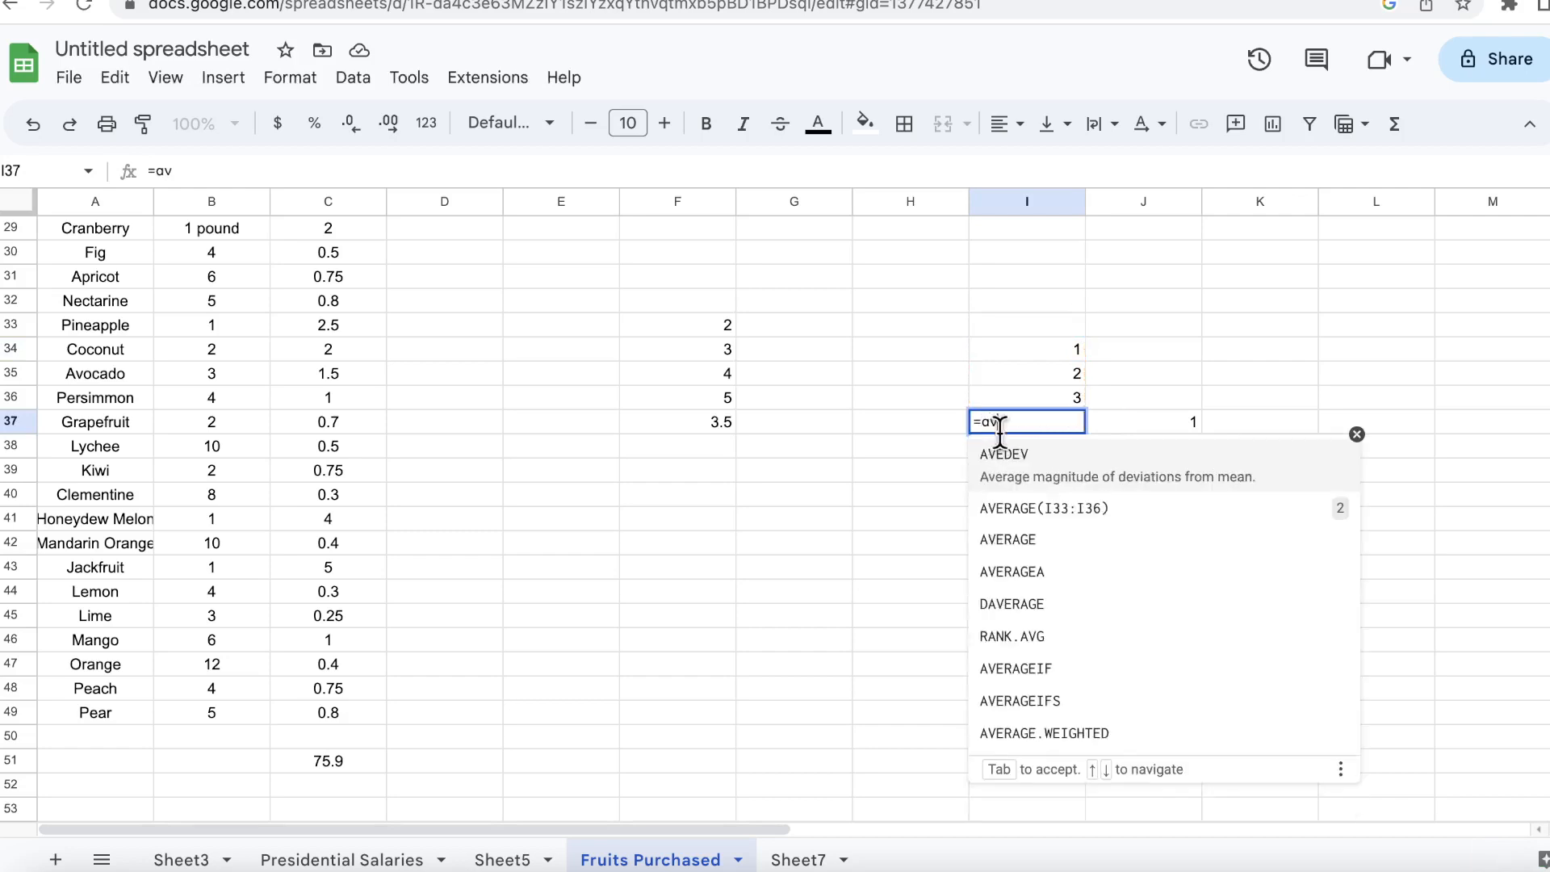
{"action": "left_click", "coordinate": [1007, 529]}
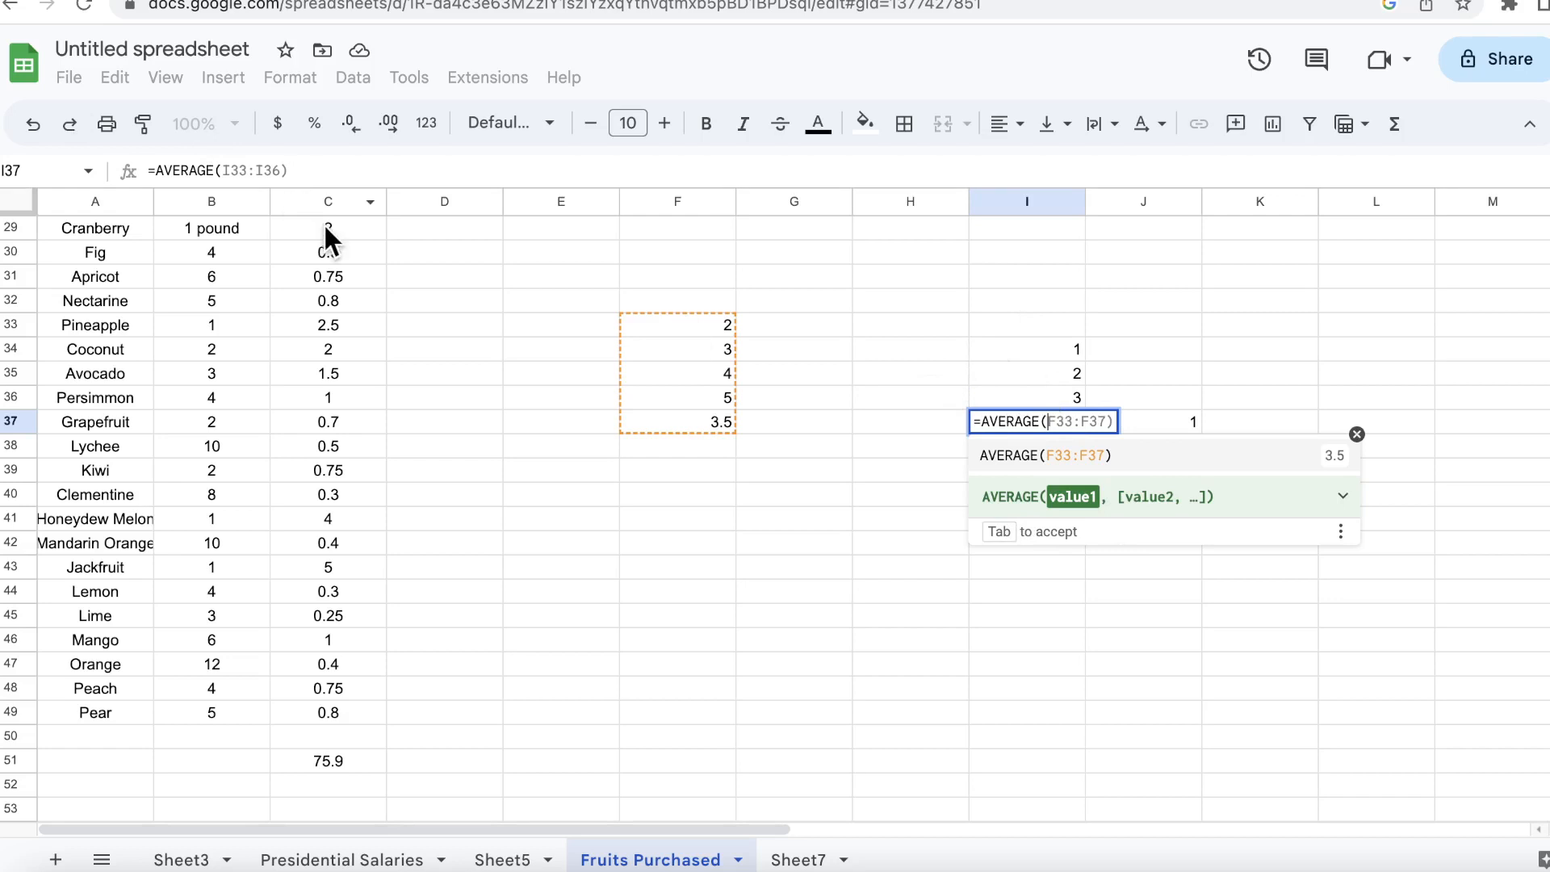
{"action": "left_click", "coordinate": [1012, 353]}
{"action": "left_click_drag", "start_coordinate": [1011, 363], "coordinate": [1014, 391]}
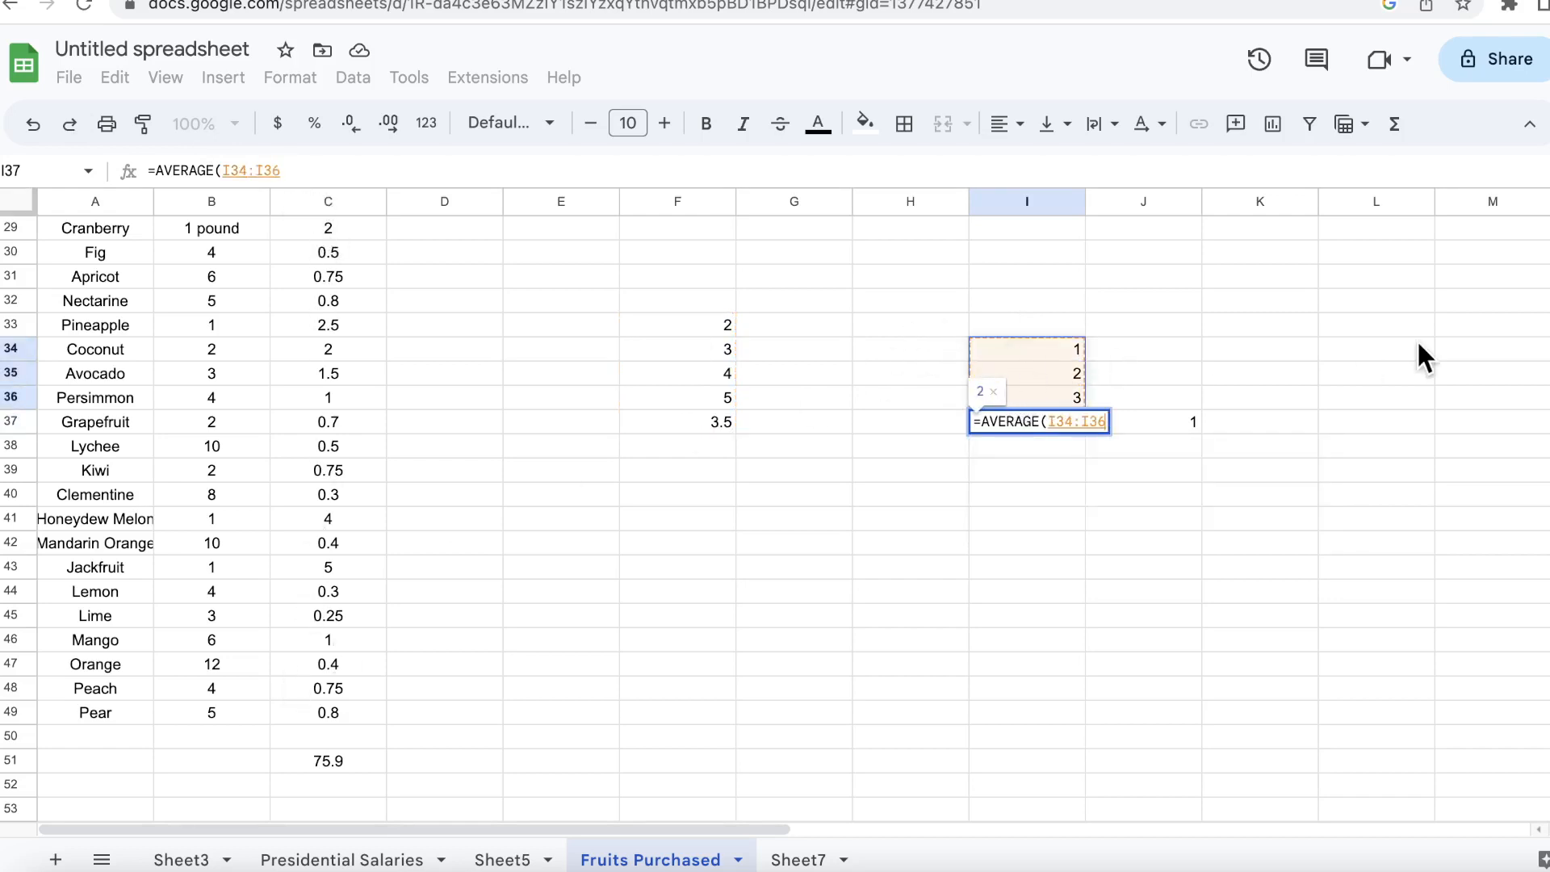
{"action": "key", "text": "Return"}
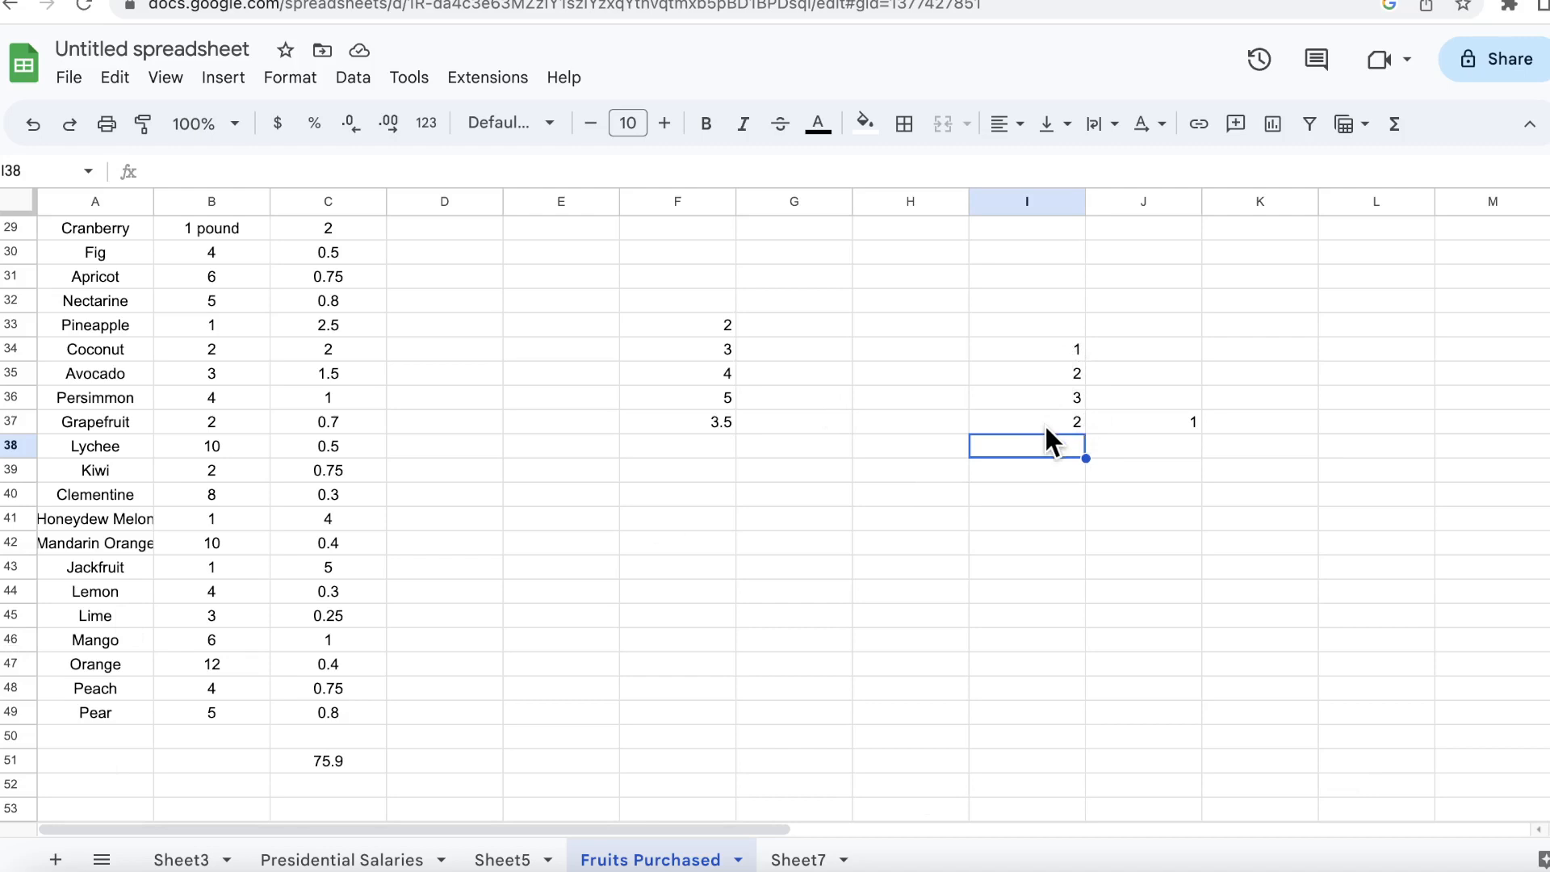
Step: Find the smallest value of the range I34:I37 in cell I38 with the MIN function
{"action": "type", "text": "="}
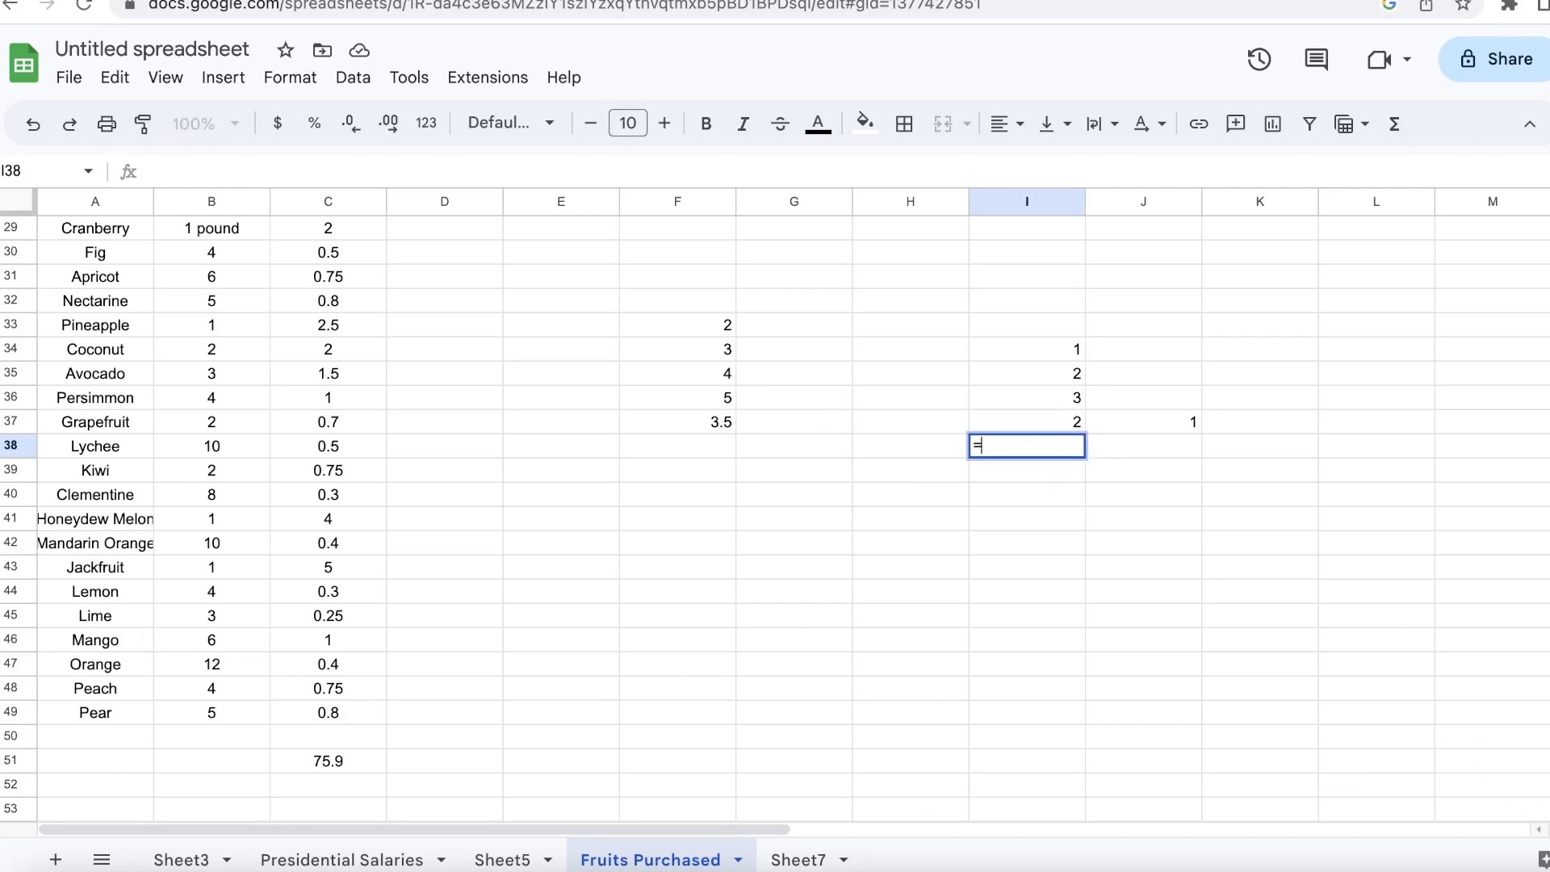
{"action": "type", "text": "min"}
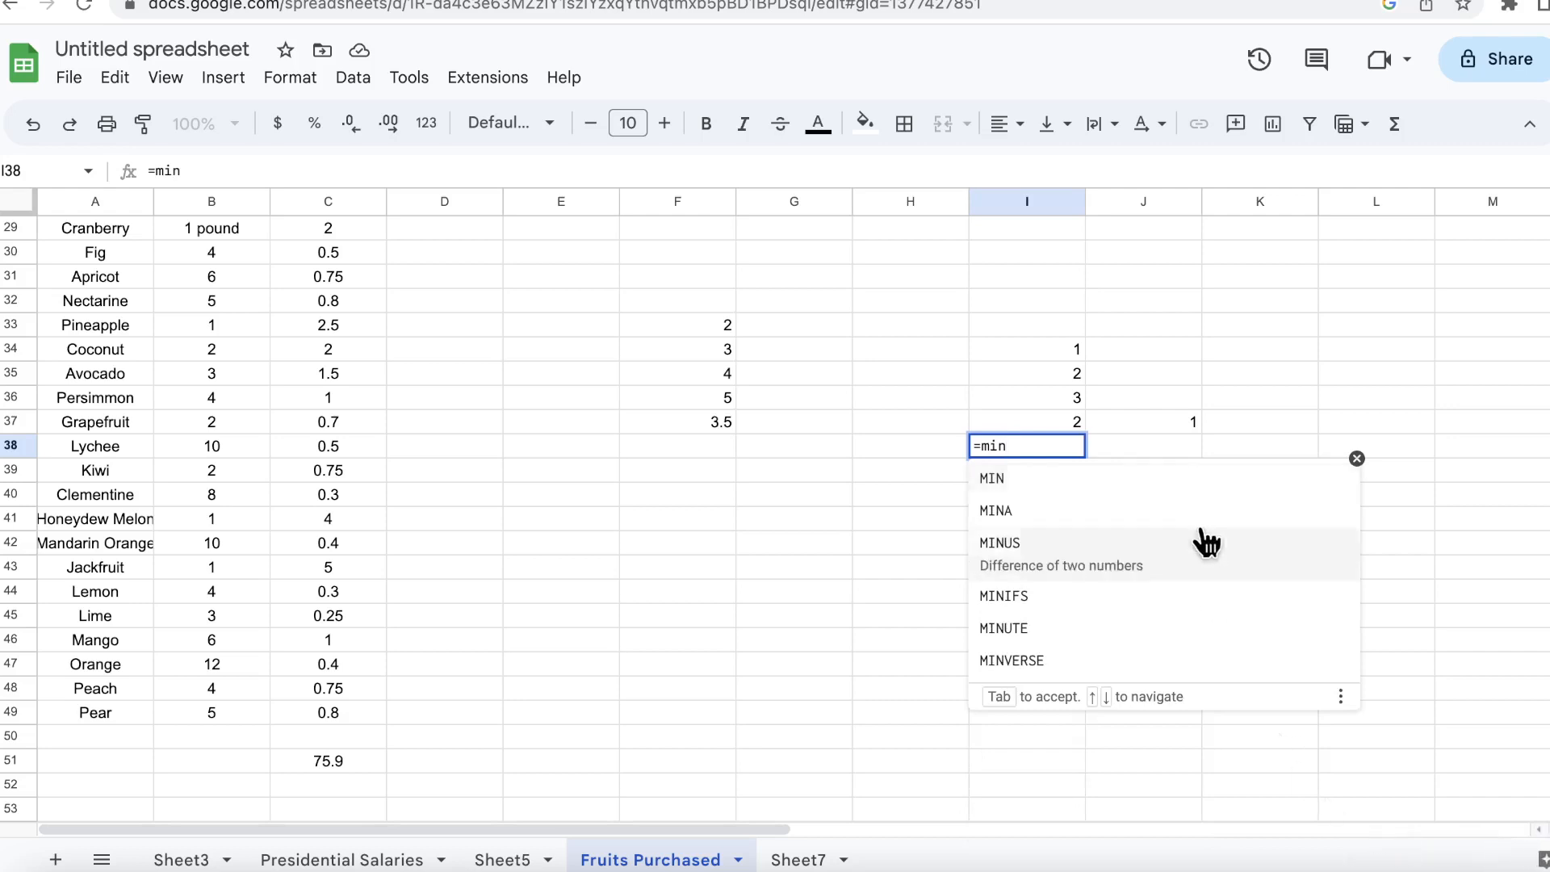
{"action": "left_click", "coordinate": [1179, 501]}
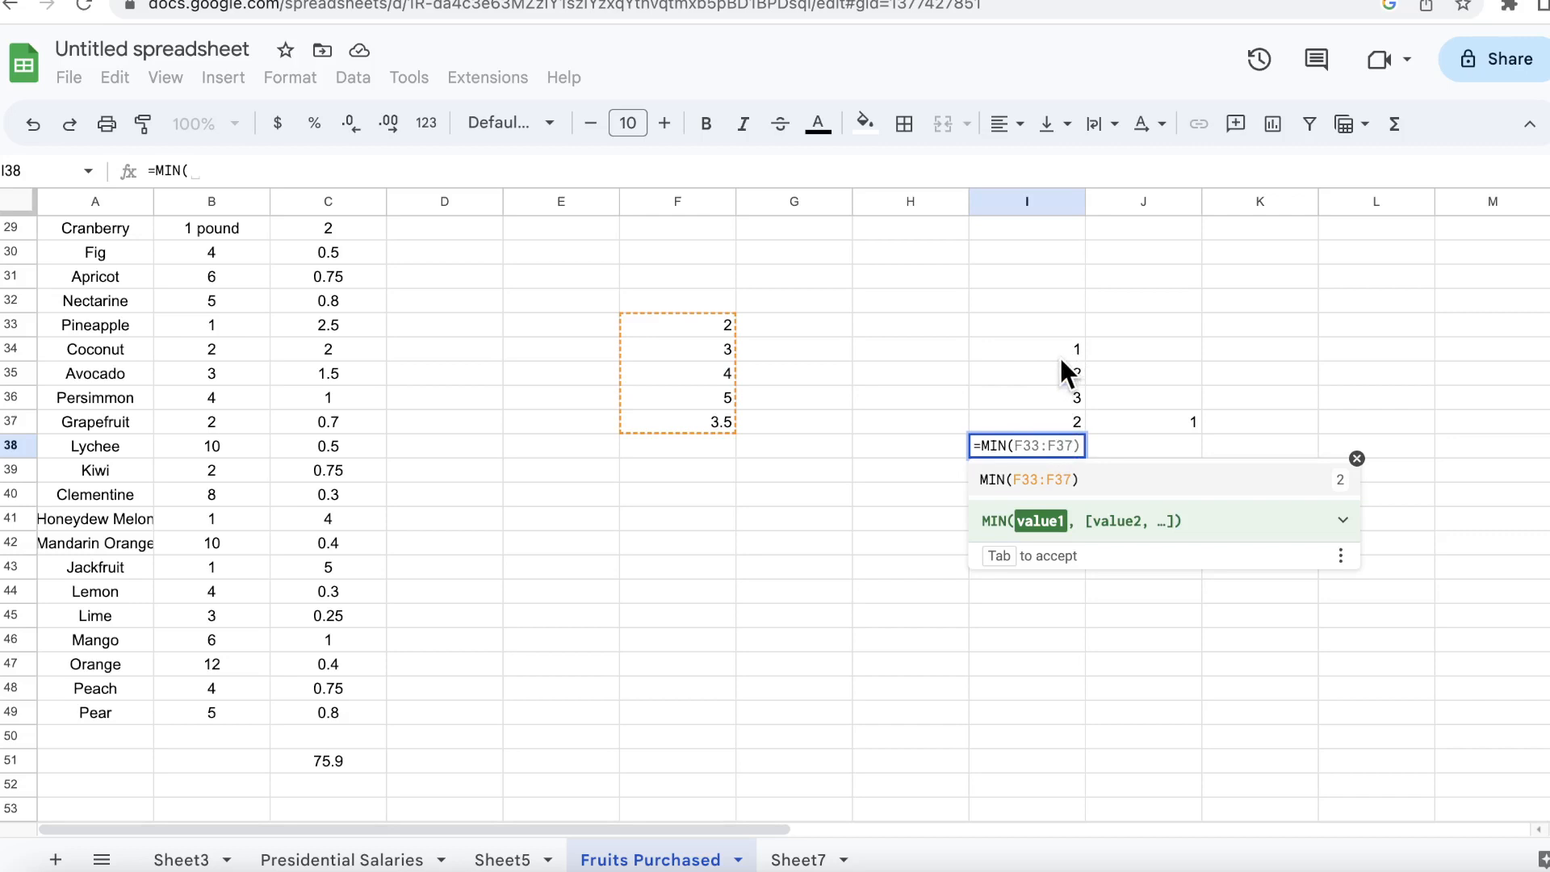
{"action": "left_click_drag", "start_coordinate": [1037, 342], "coordinate": [1065, 418]}
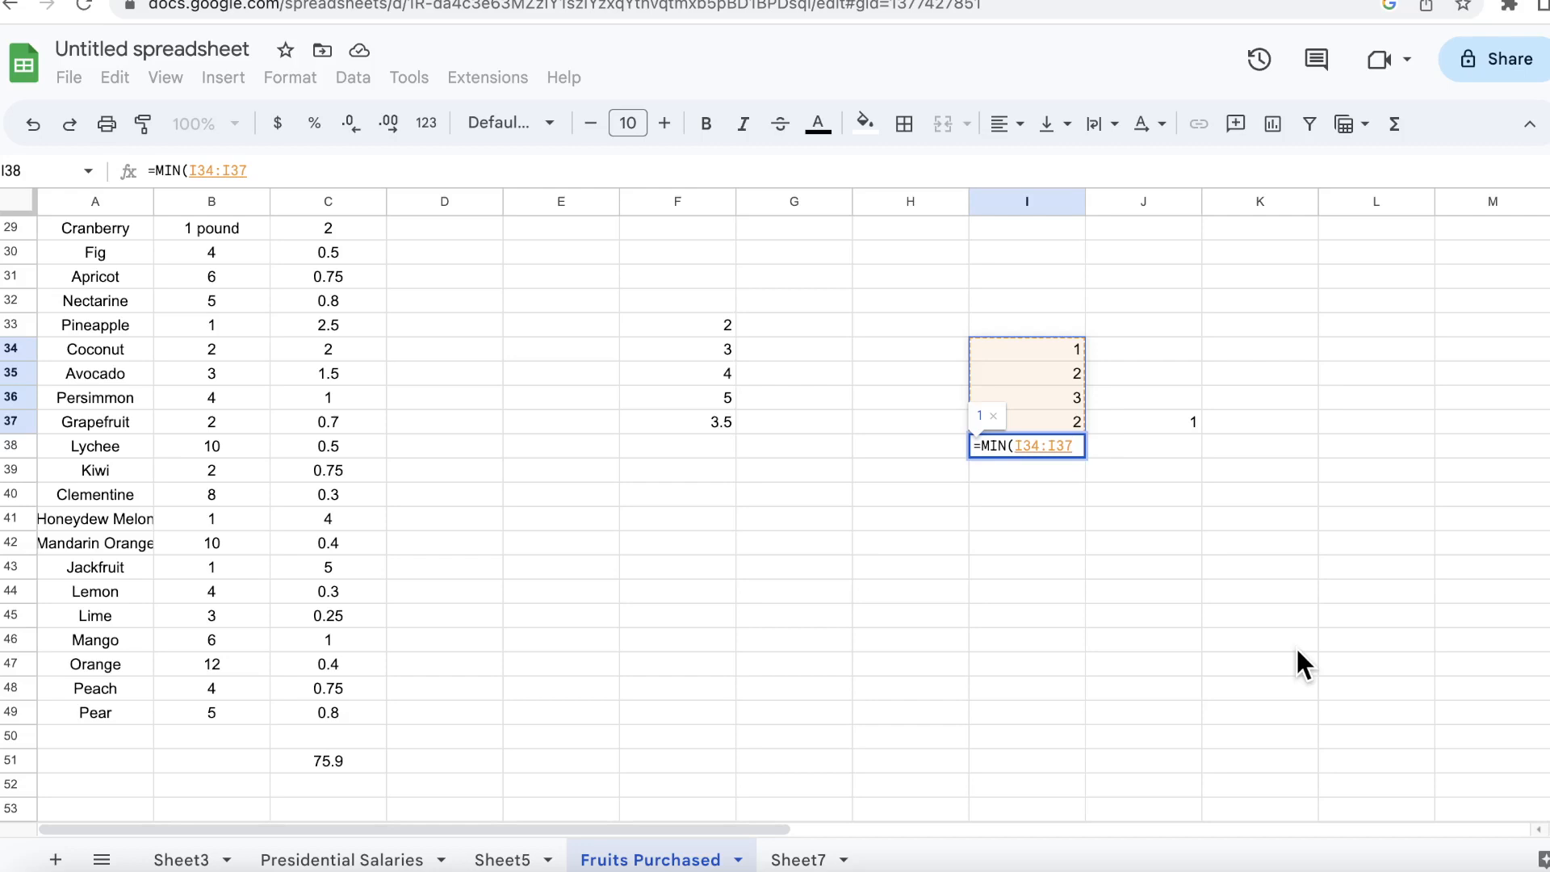
{"action": "key", "text": "Return"}
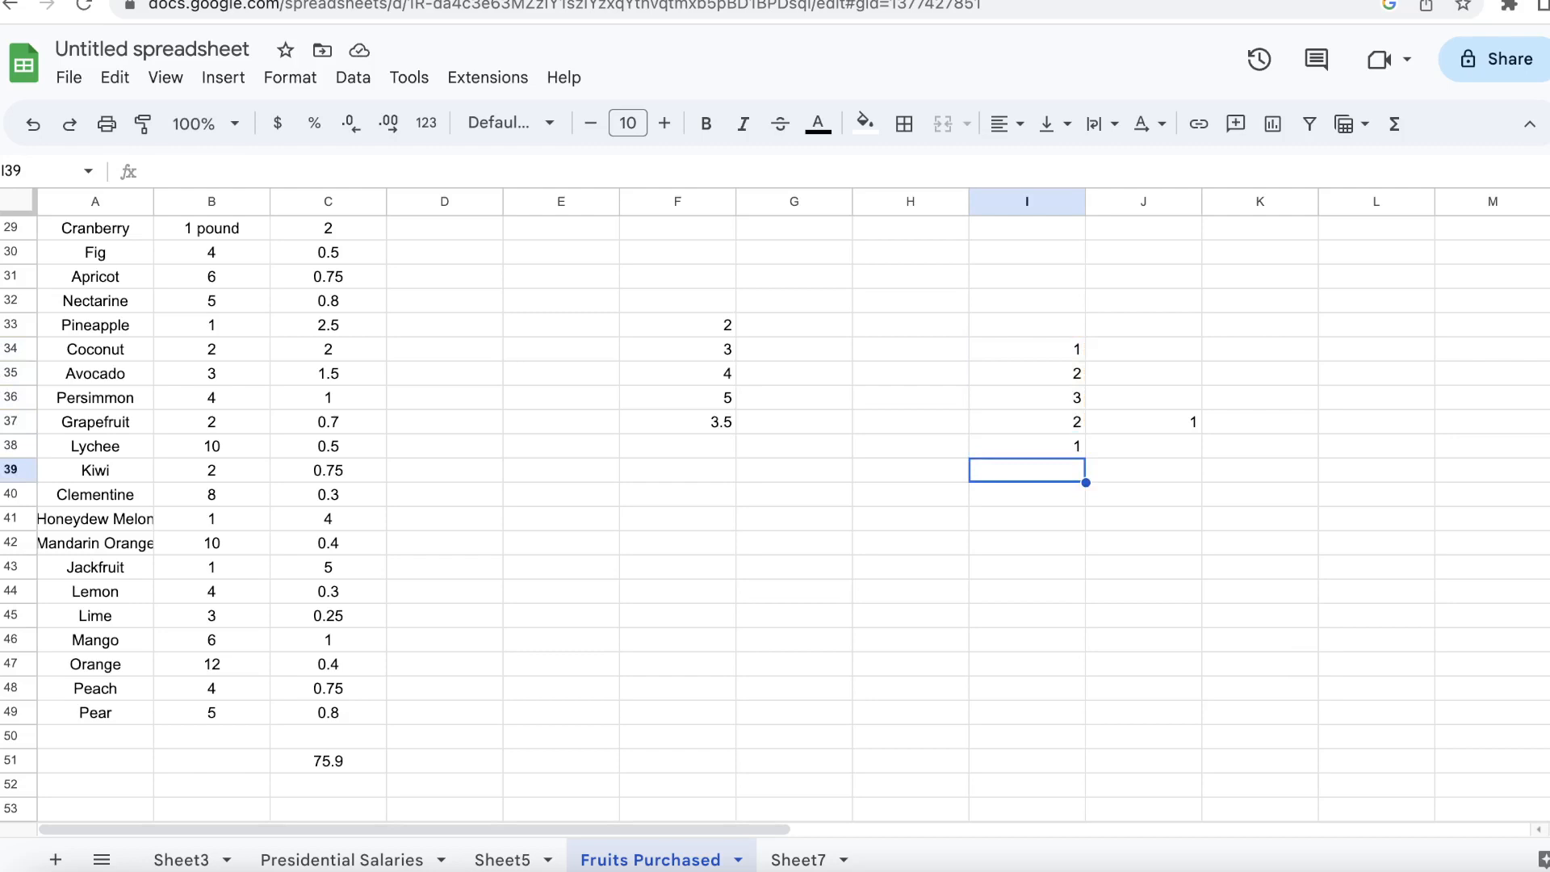
Step: Clear the contents of cells J37:K39 and delete the MIN formula from cell I38
{"action": "left_click", "coordinate": [1068, 450]}
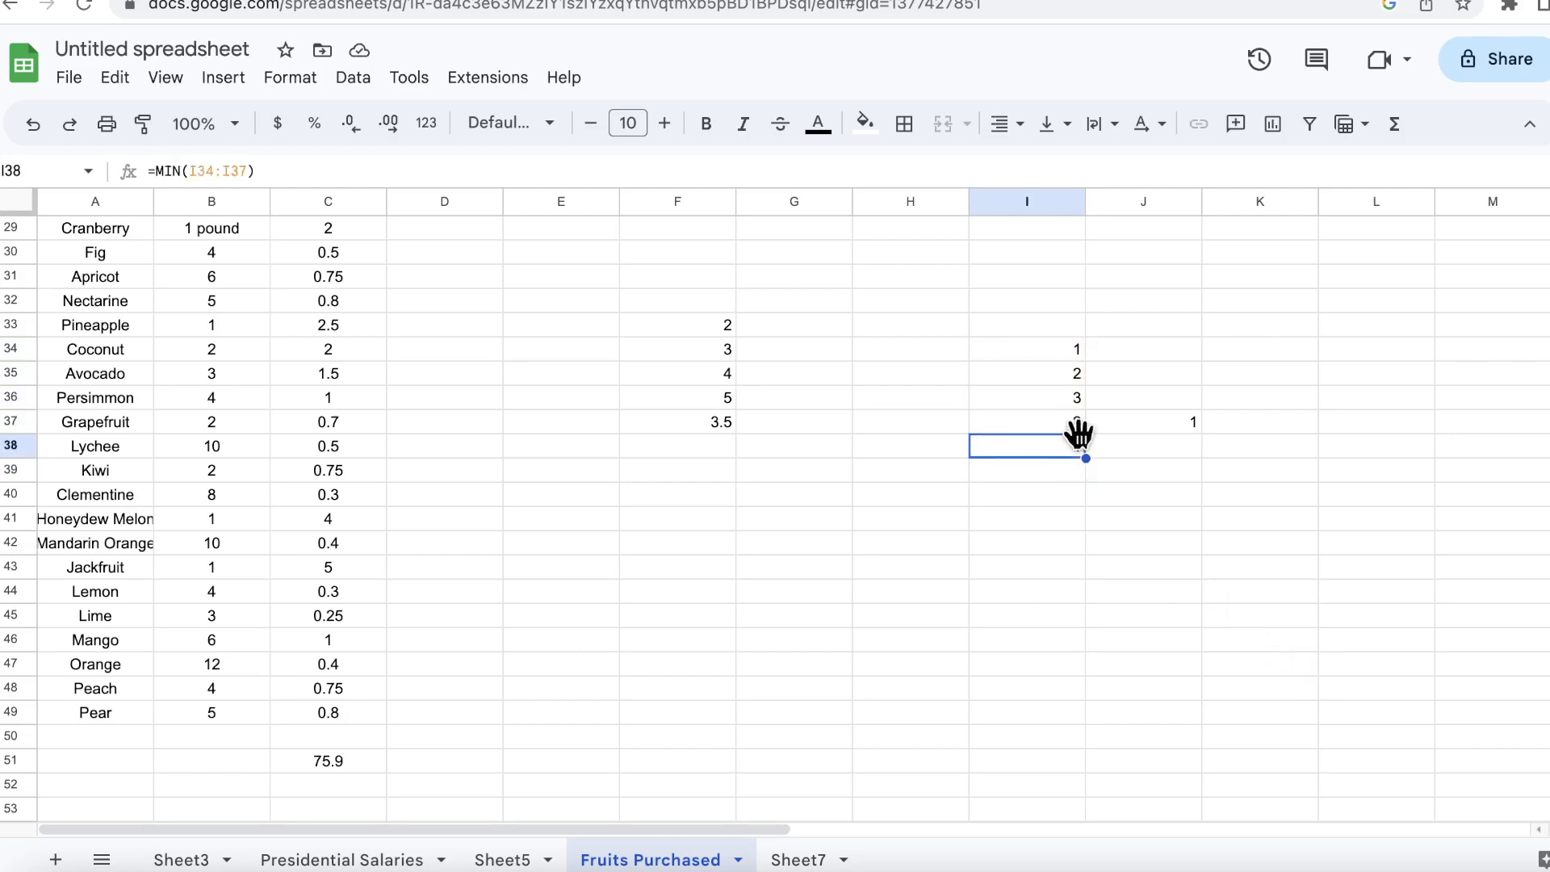
{"action": "left_click_drag", "start_coordinate": [1106, 426], "coordinate": [1218, 478]}
{"action": "key", "text": "Delete"}
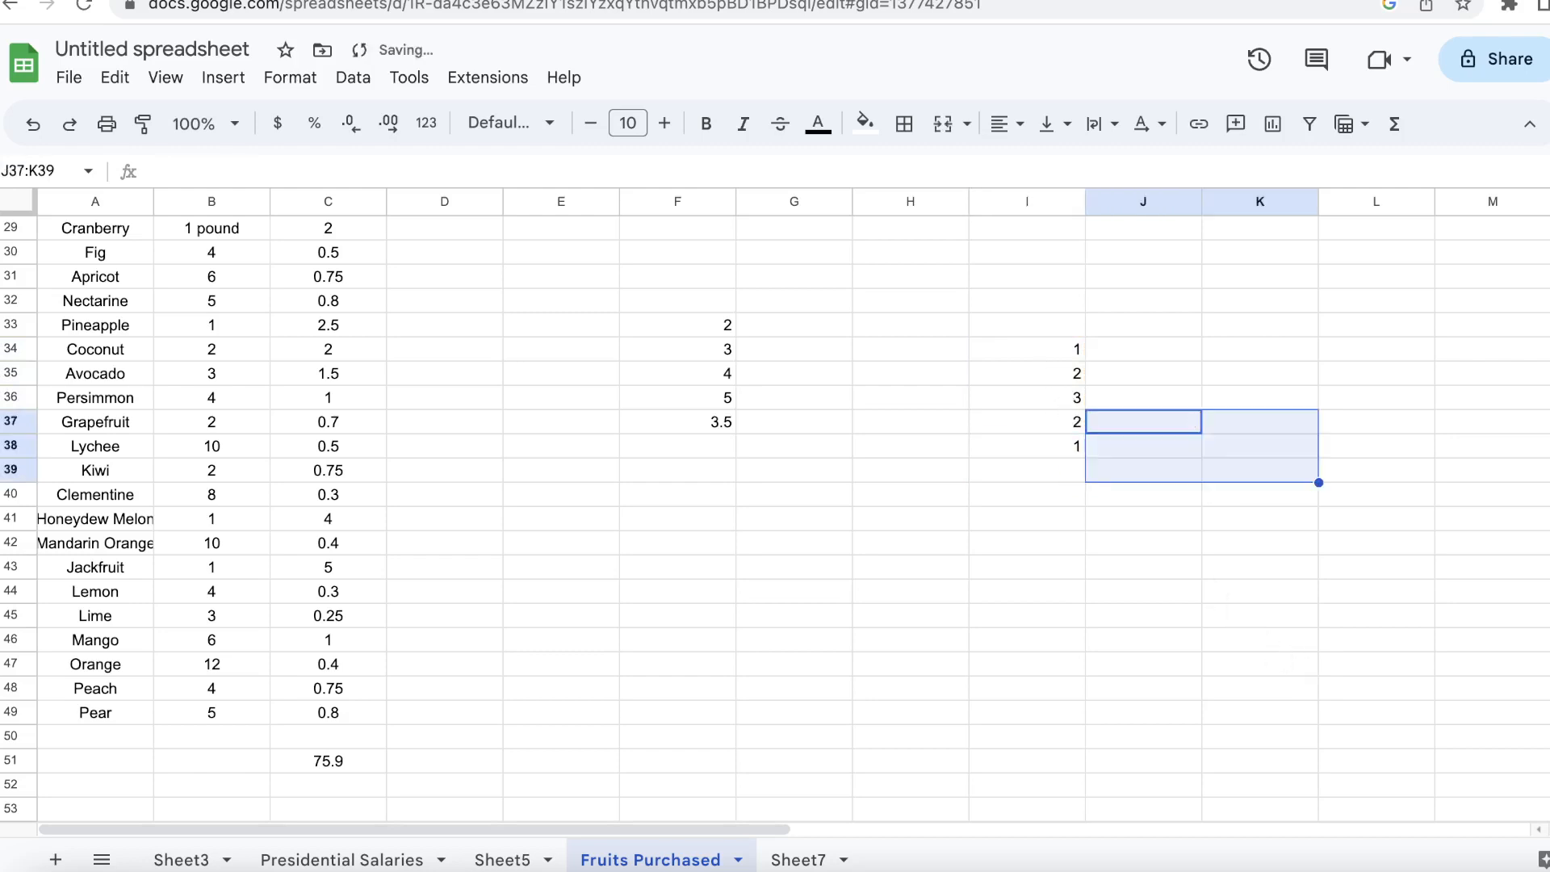
{"action": "left_click", "coordinate": [1061, 449]}
{"action": "key", "text": "Delete"}
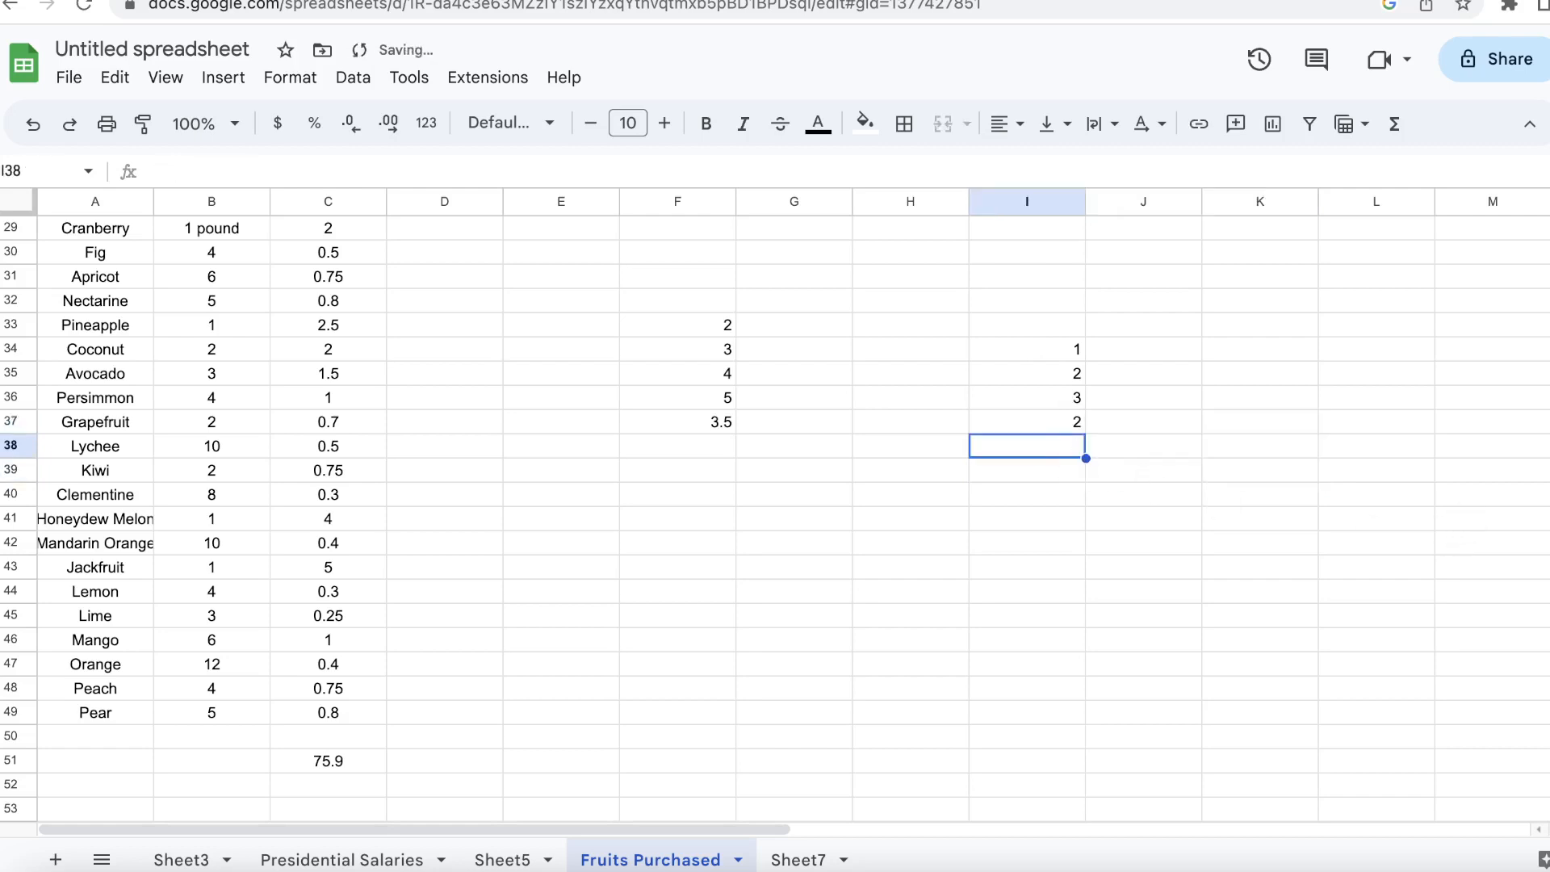
Step: Find the largest value of the range I34:I37 in cell I38 with the MAX function
{"action": "type", "text": "=m"}
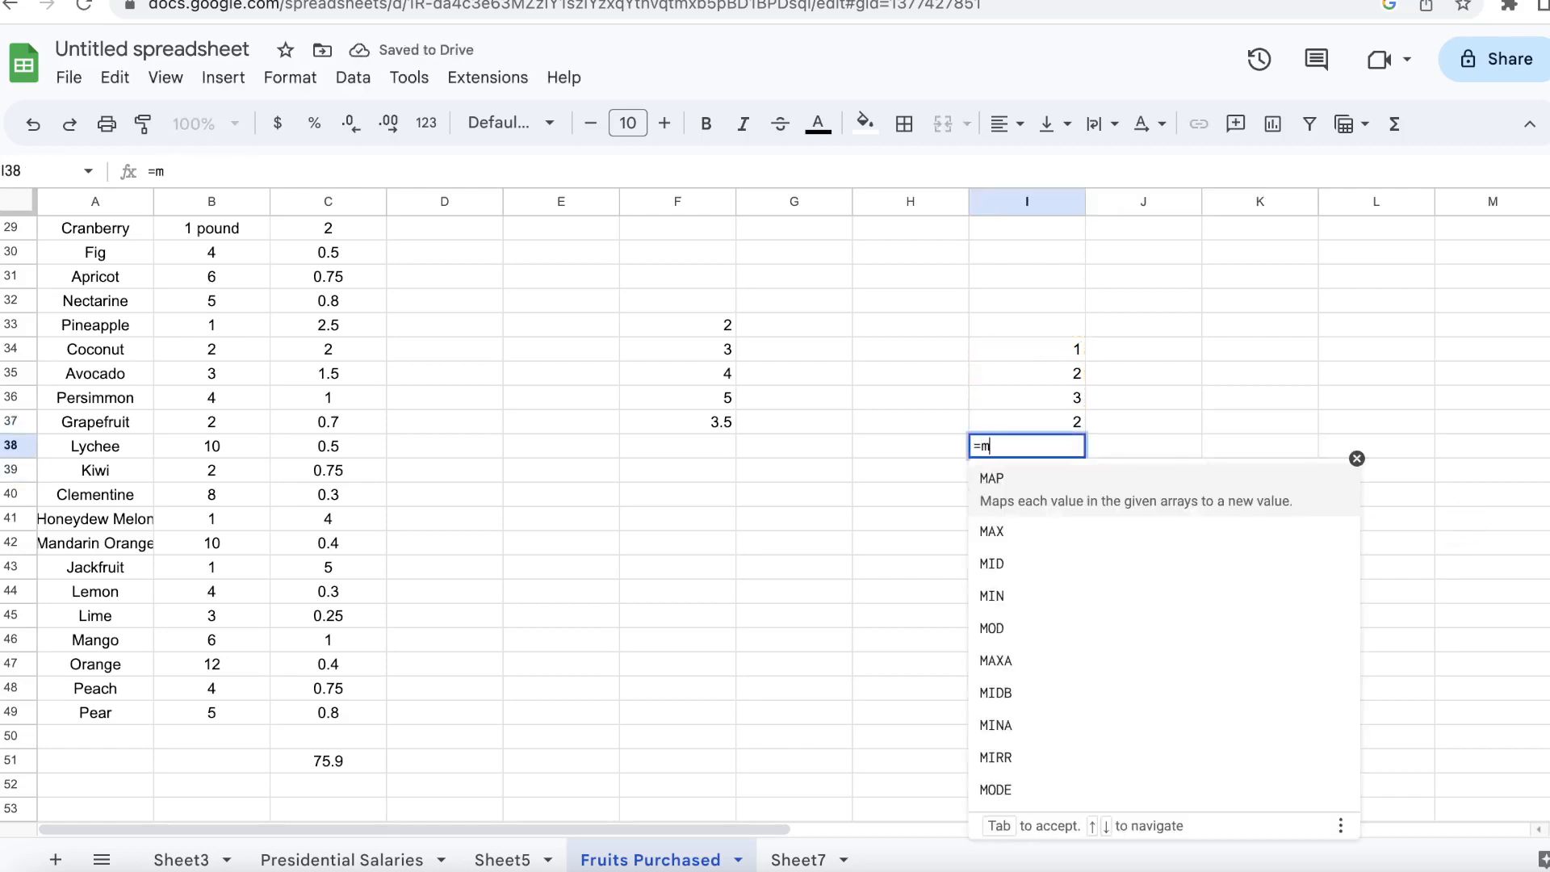
{"action": "type", "text": "ax"}
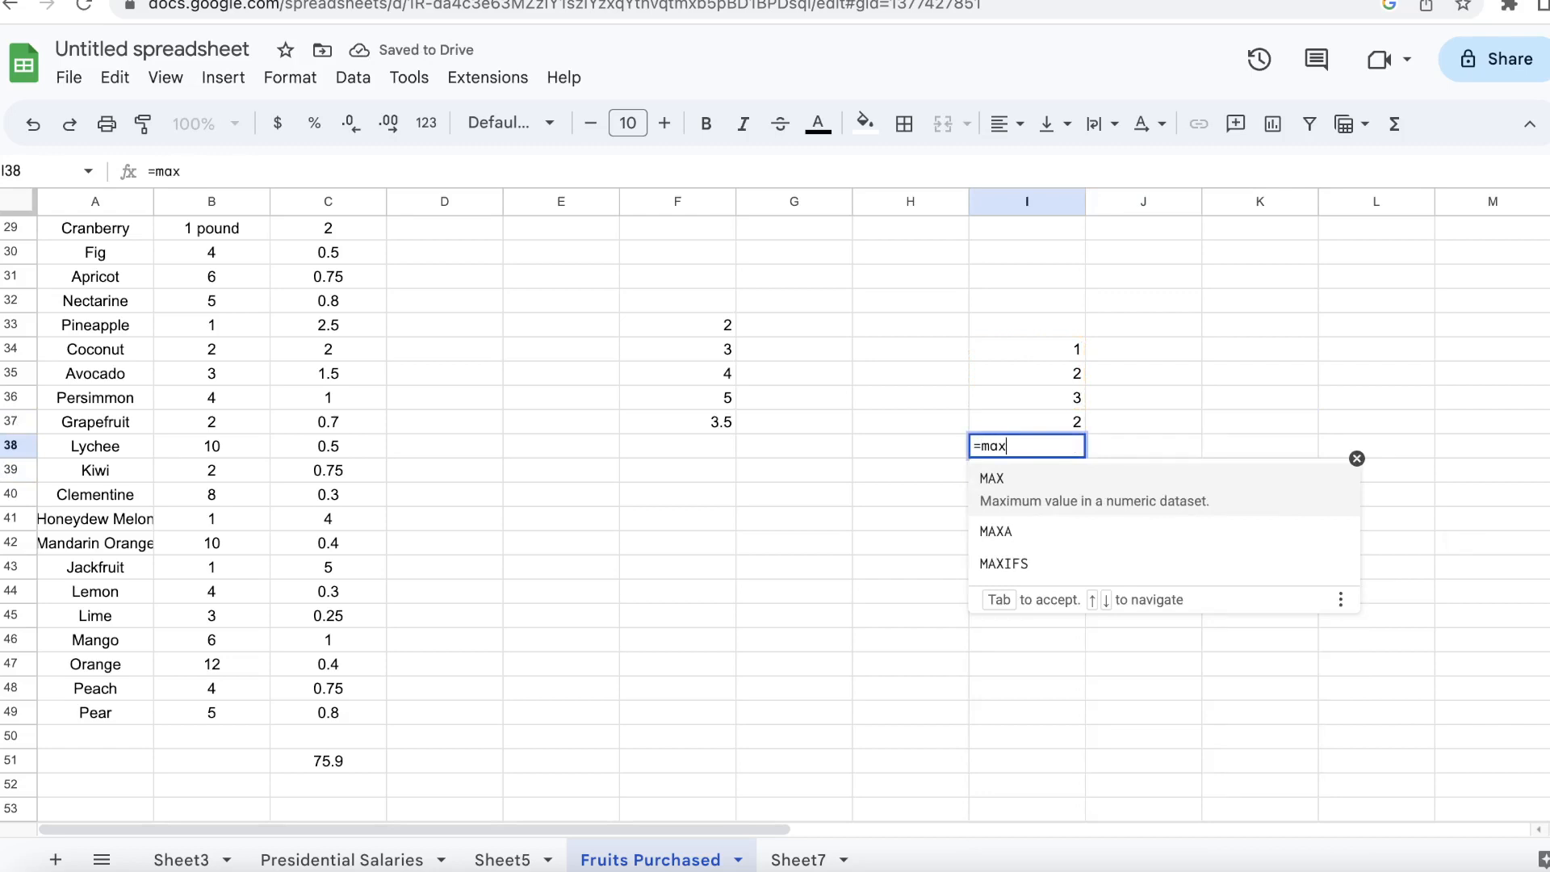
{"action": "left_click", "coordinate": [1164, 495]}
{"action": "left_click_drag", "start_coordinate": [677, 324], "coordinate": [678, 422]}
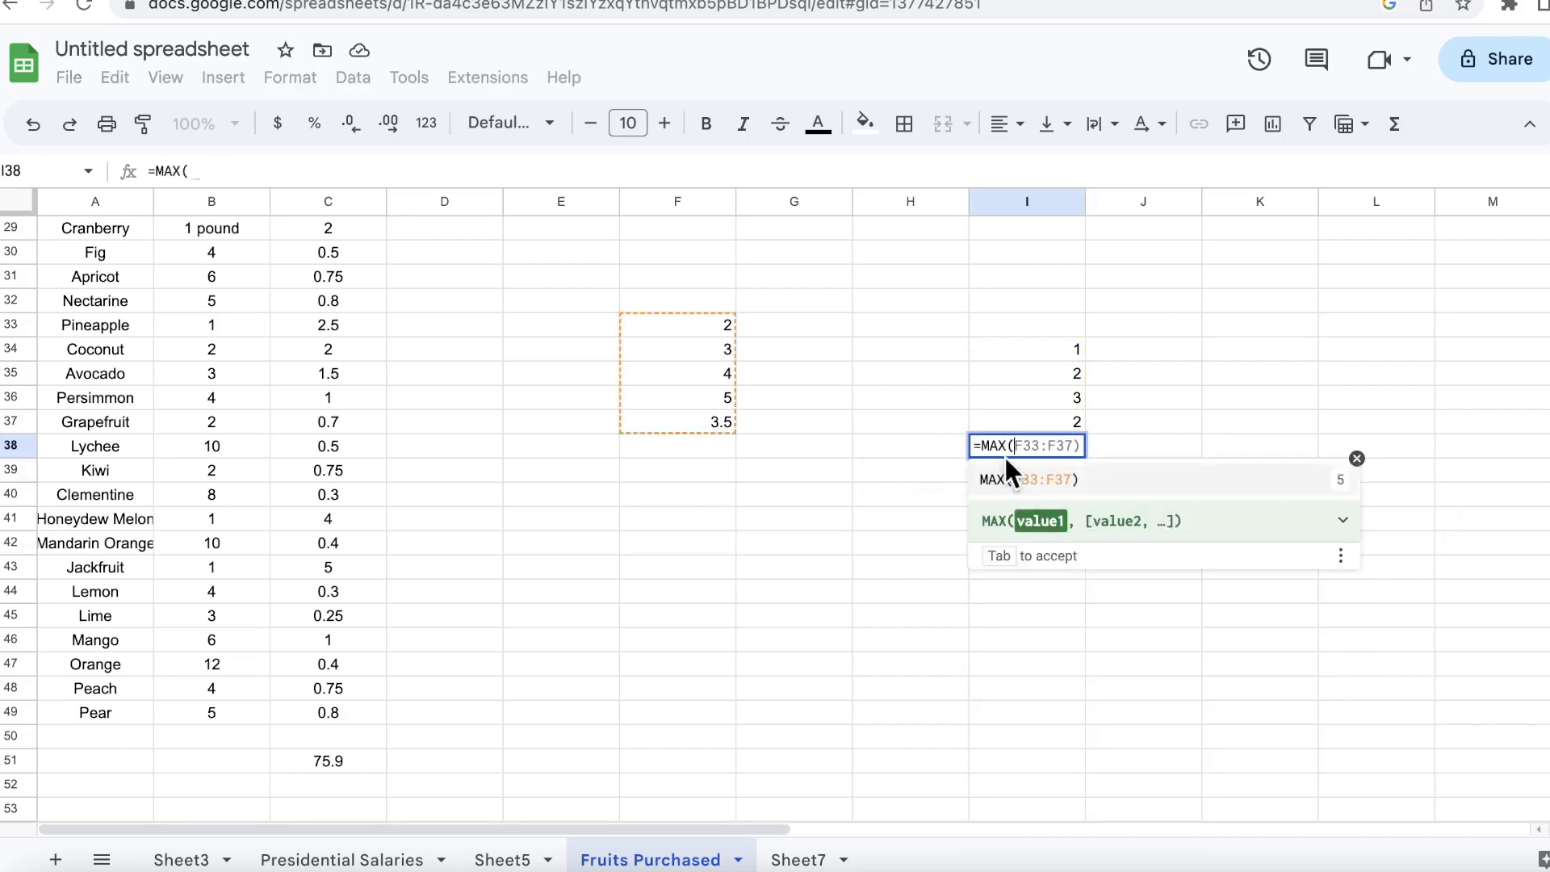
{"action": "left_click_drag", "start_coordinate": [1049, 350], "coordinate": [1053, 413]}
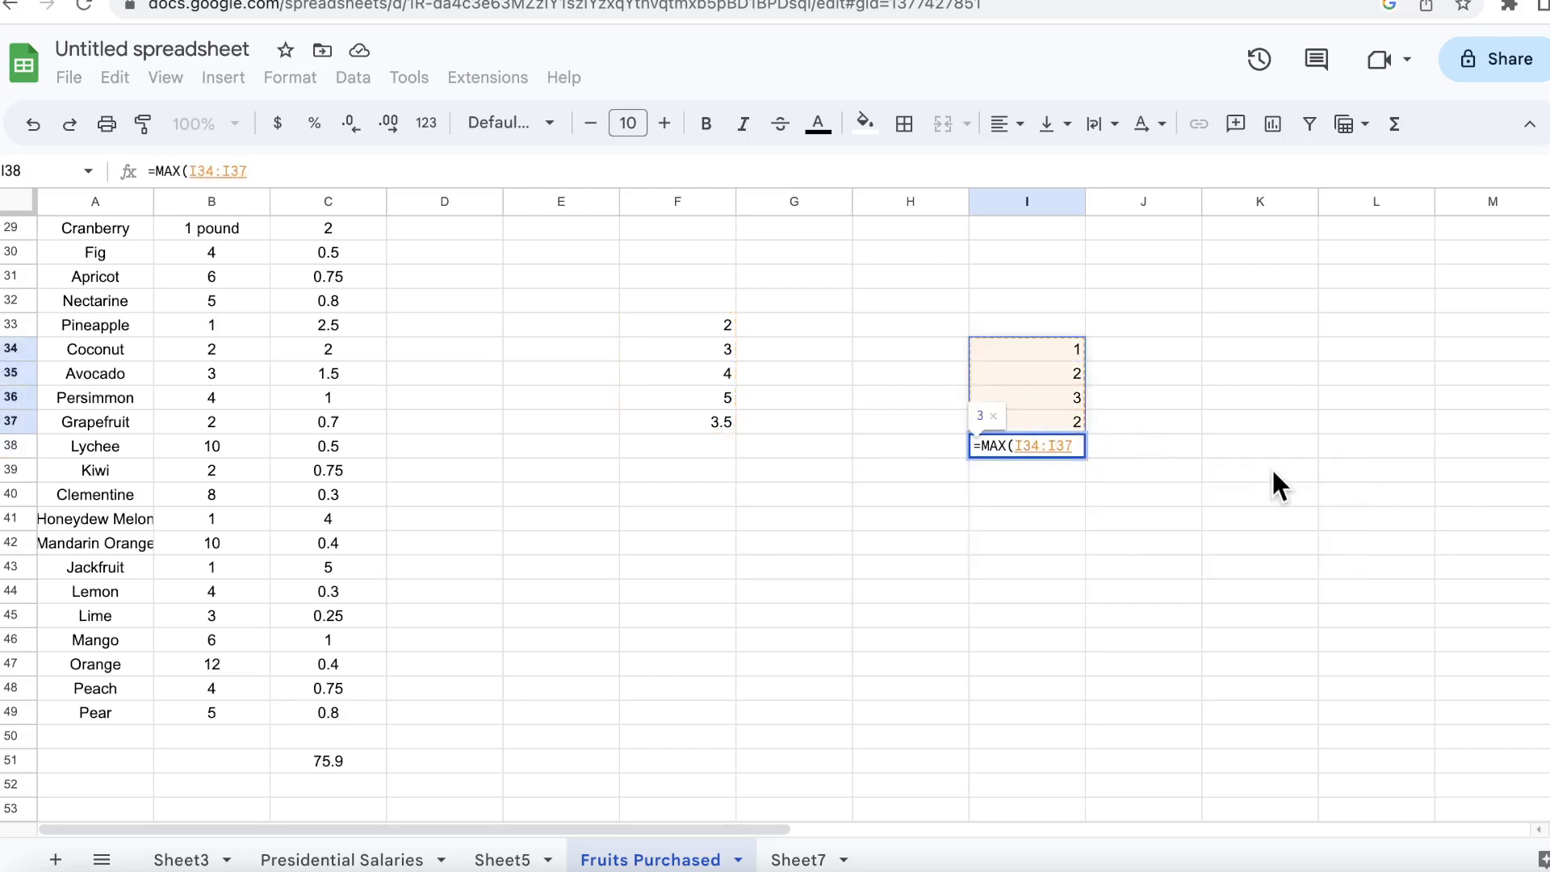
{"action": "key", "text": "Return"}
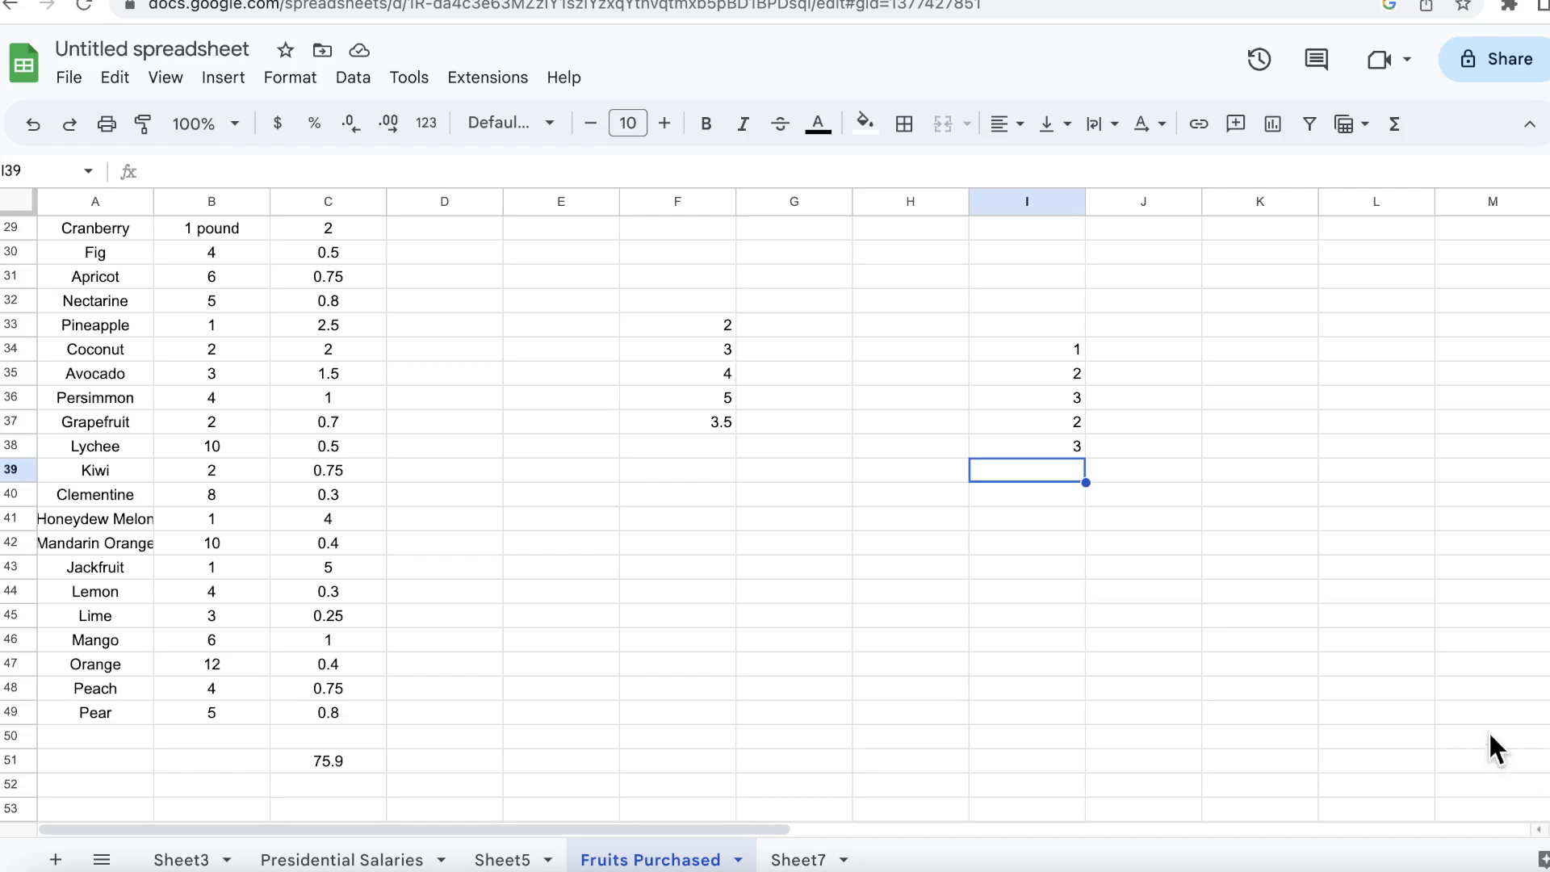
Step: Calculate the Orange amount in cell D4 by multiplying quantity by unit price with the formula =B4*C4
{"action": "scroll", "coordinate": [424, 283], "scroll_direction": "up", "scroll_amount": 1}
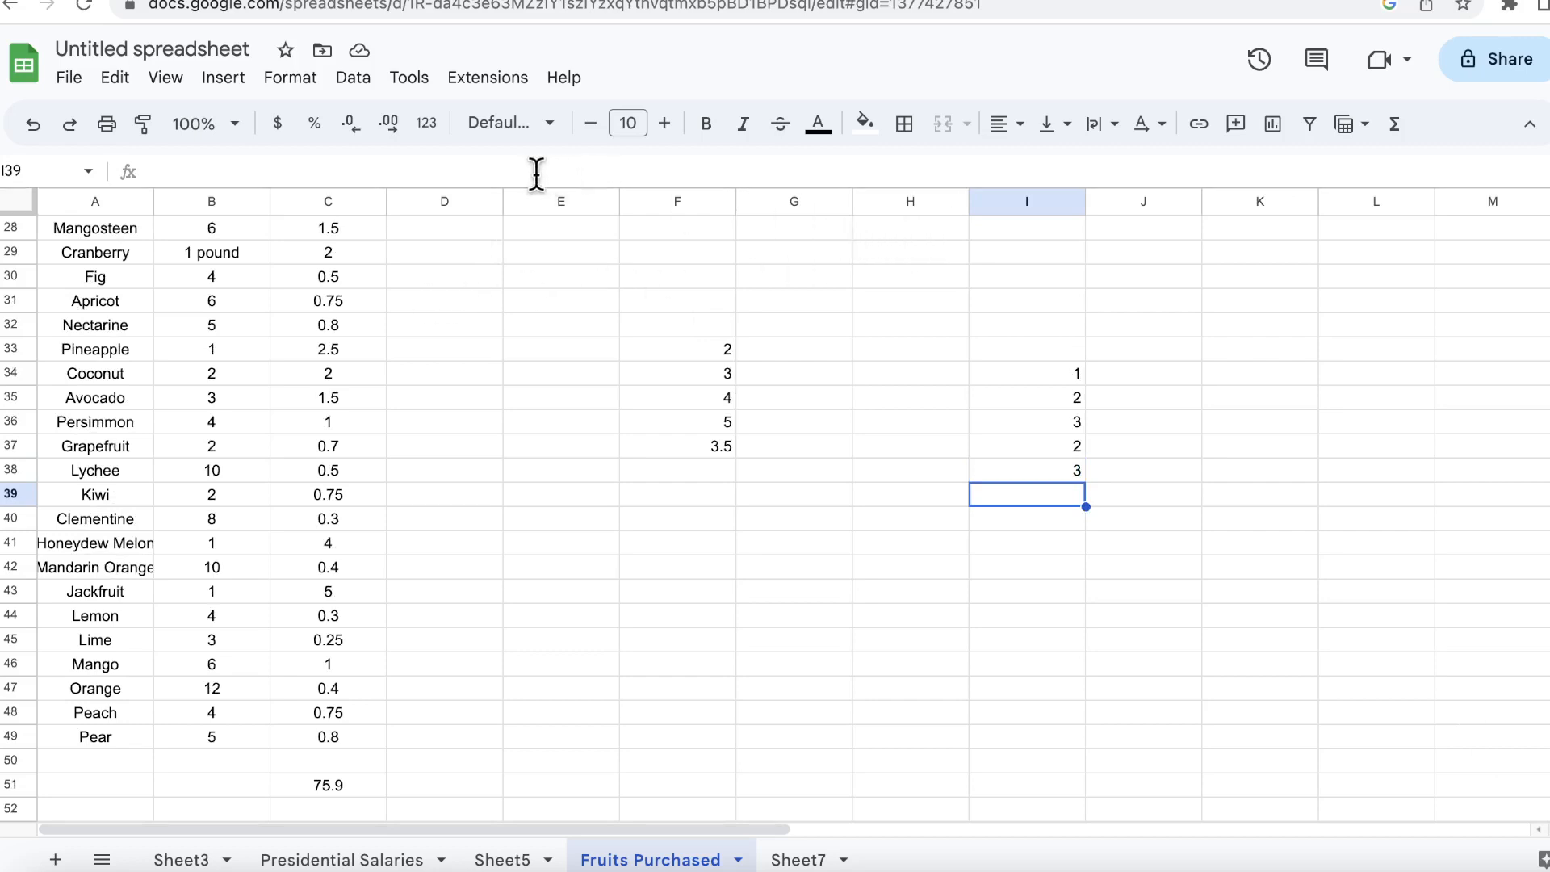
{"action": "scroll", "coordinate": [391, 363], "scroll_direction": "up", "scroll_amount": 9}
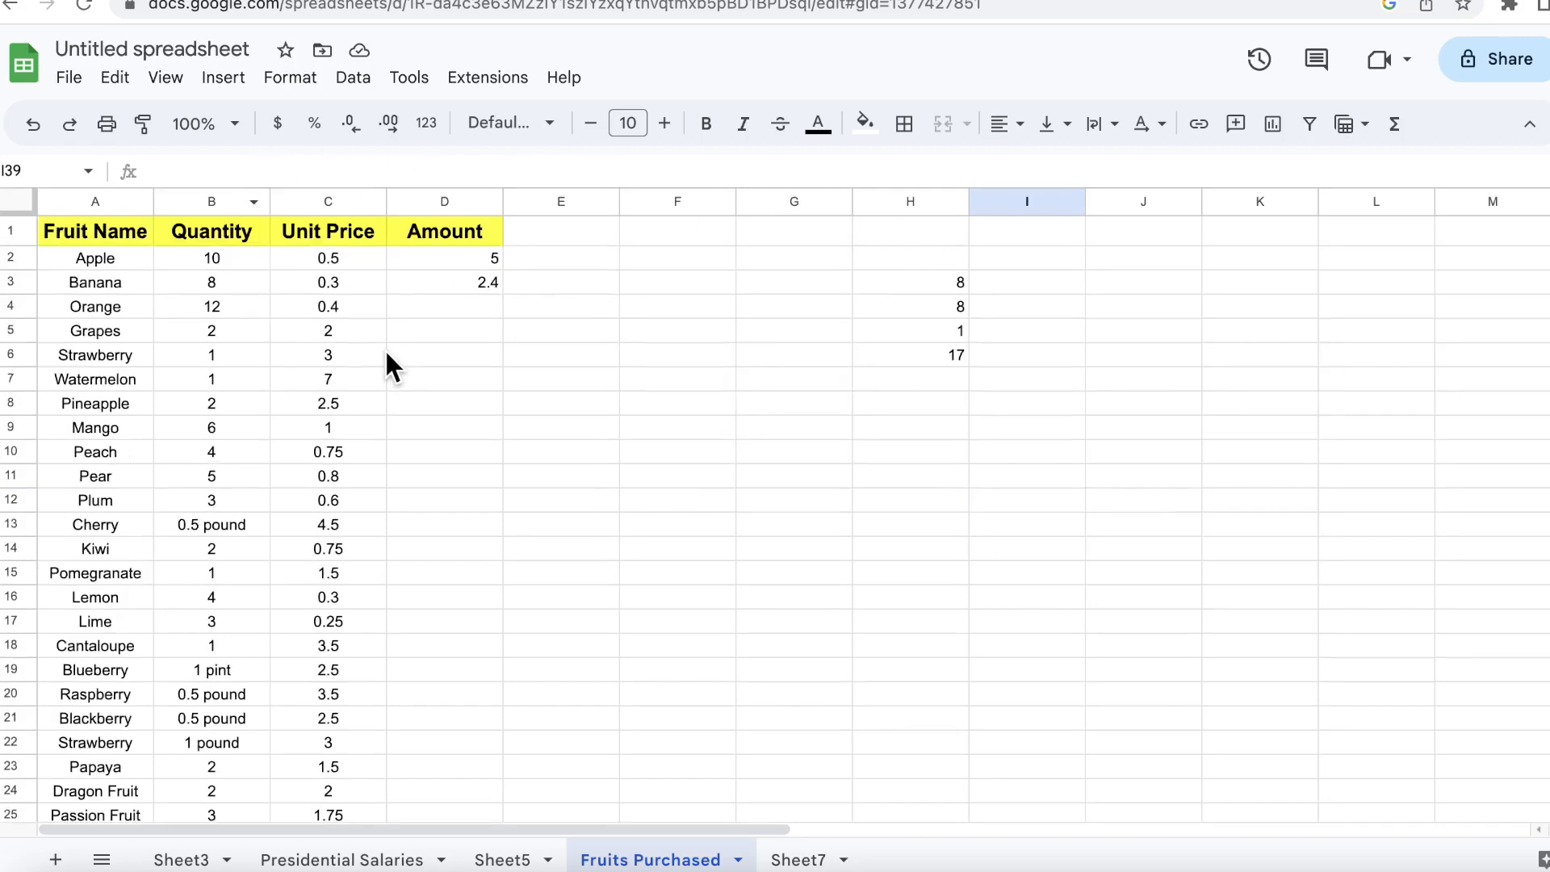
{"action": "left_click", "coordinate": [410, 239]}
{"action": "left_click", "coordinate": [423, 259]}
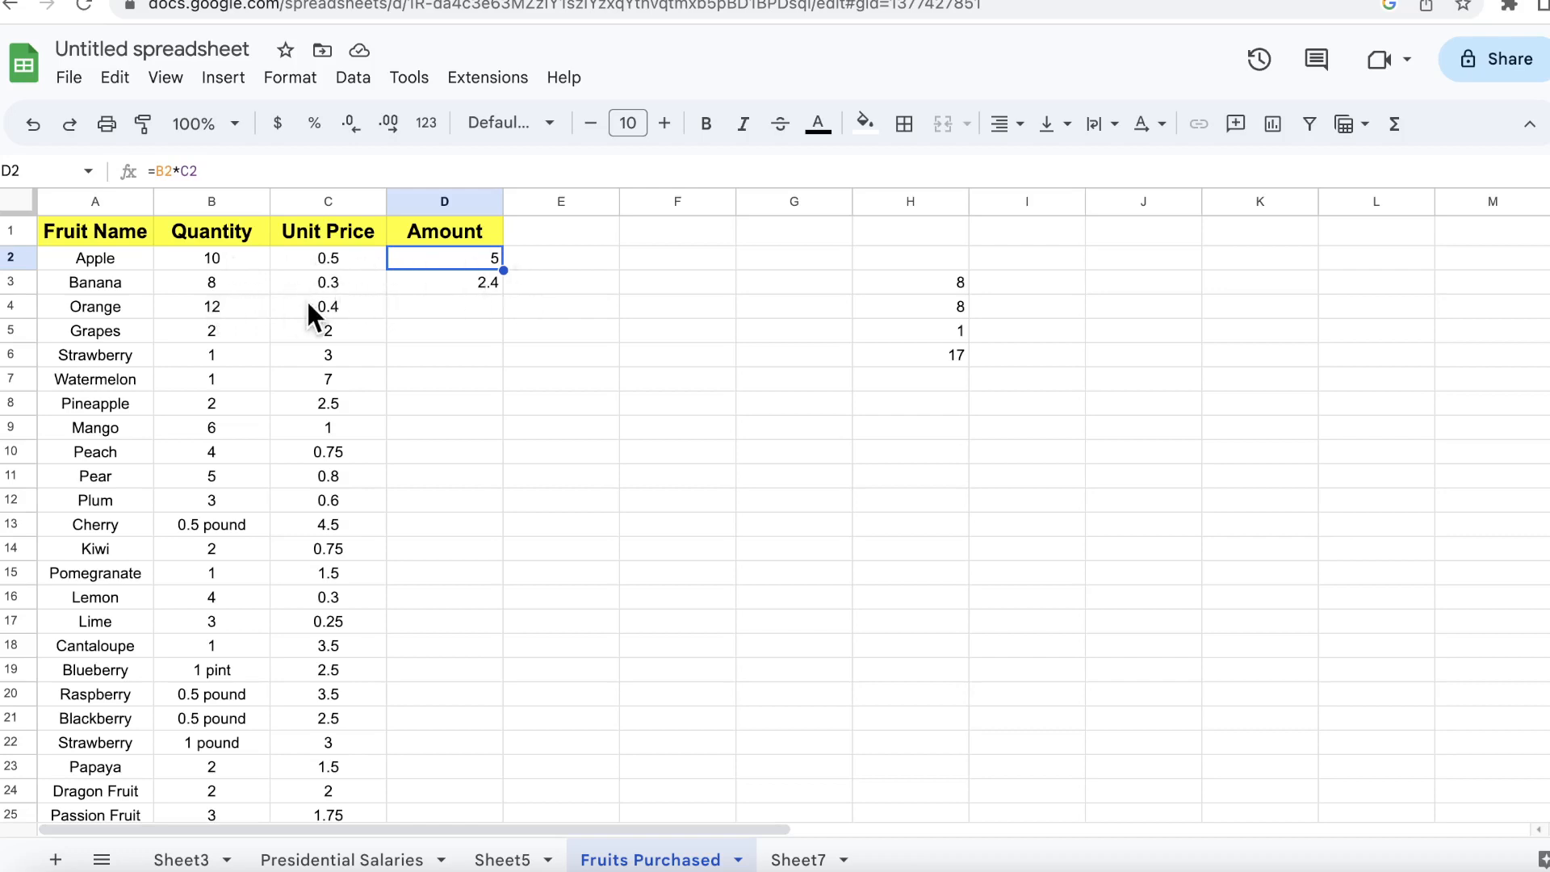
{"action": "left_click", "coordinate": [420, 308]}
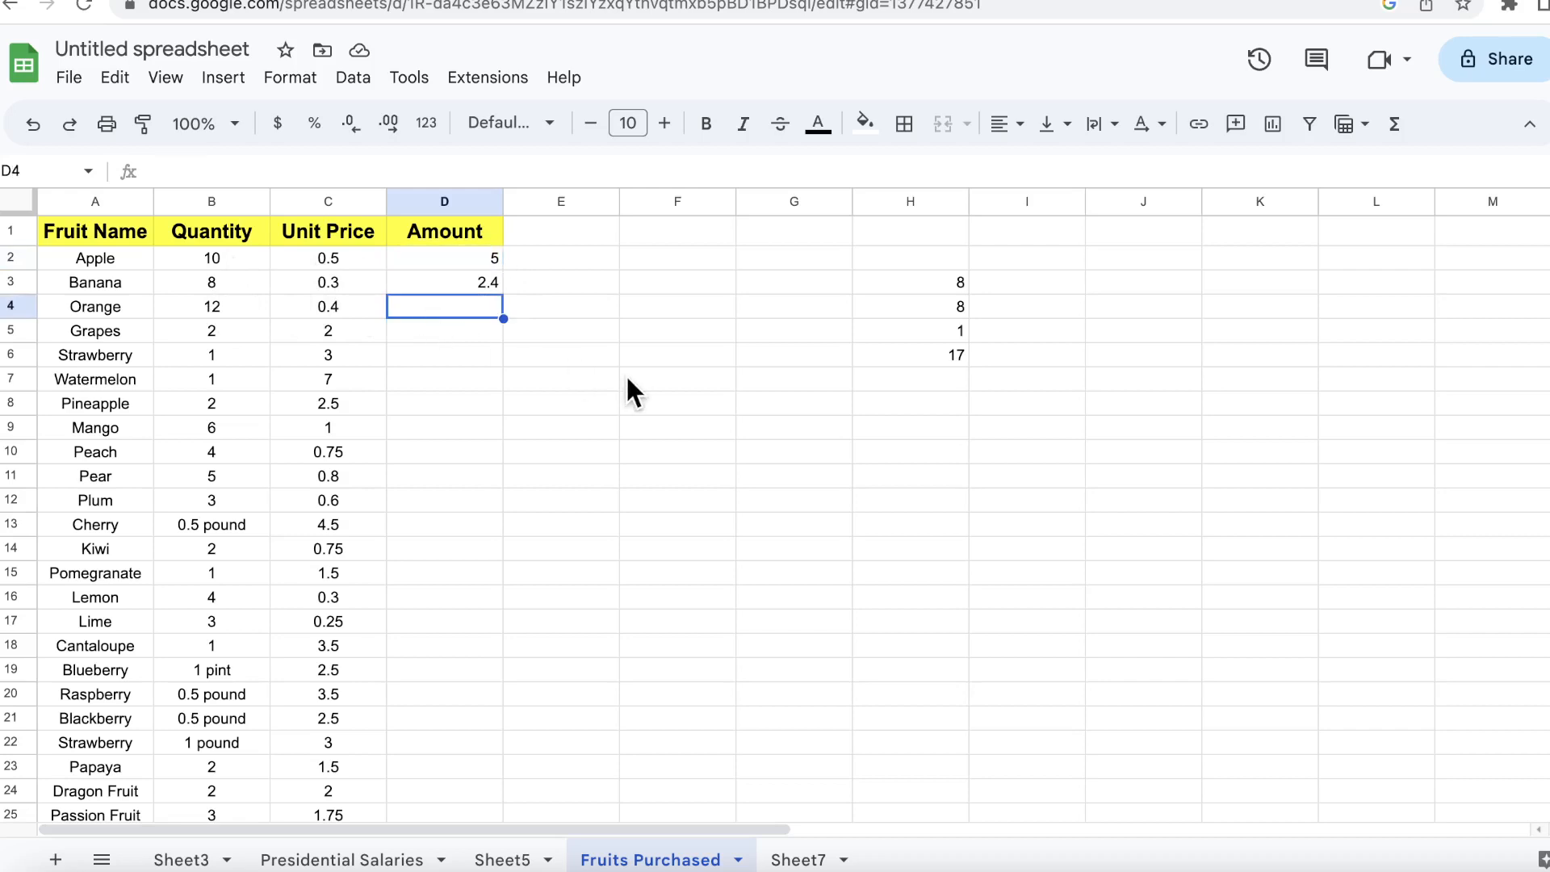
{"action": "type", "text": "="}
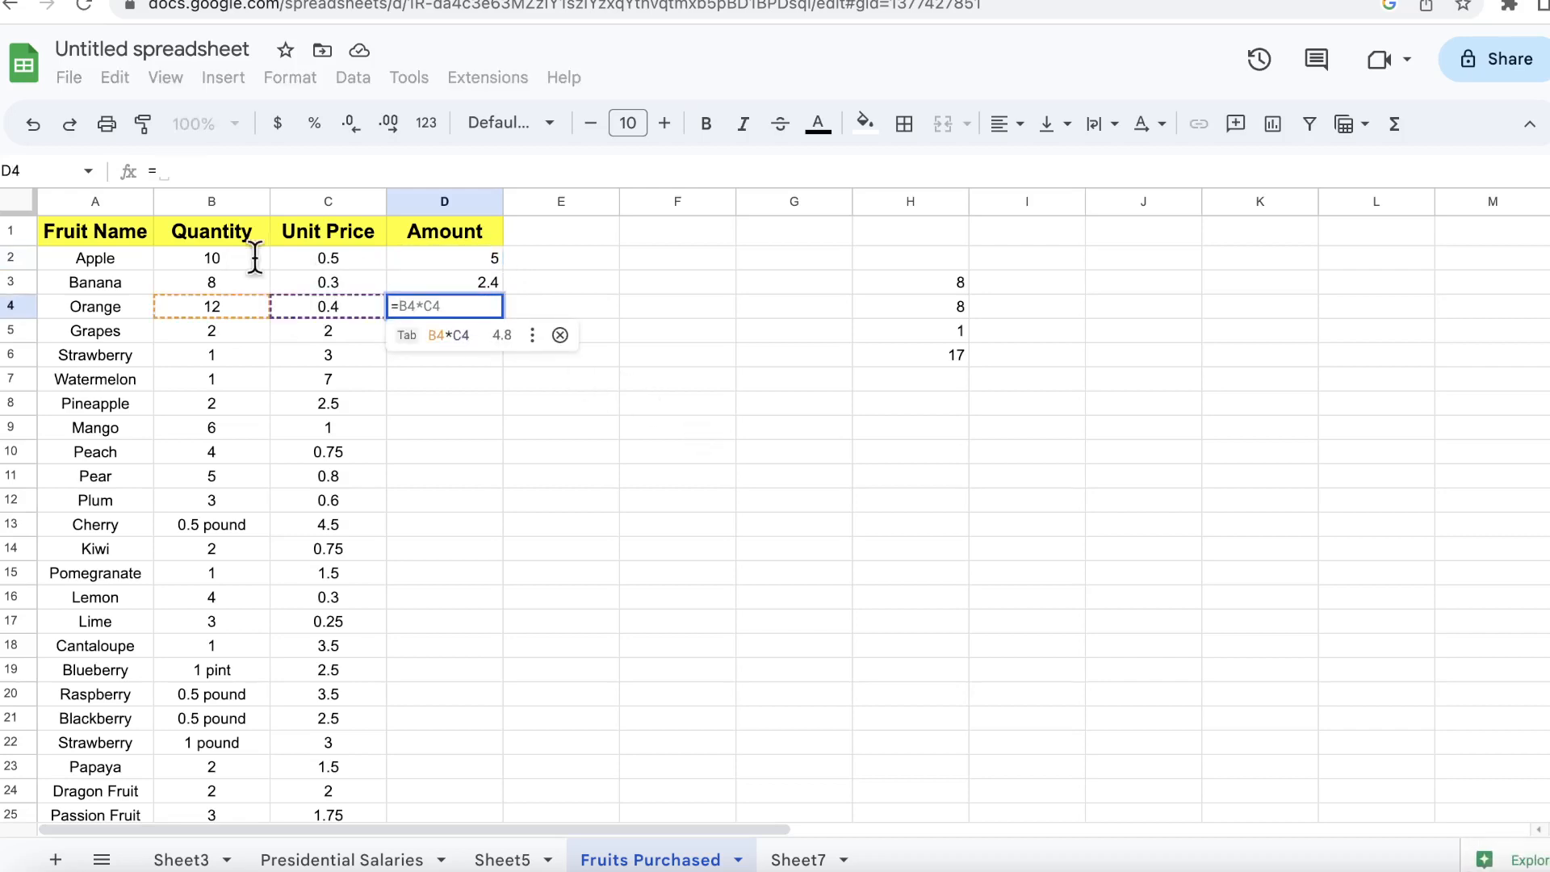
{"action": "left_click", "coordinate": [239, 303]}
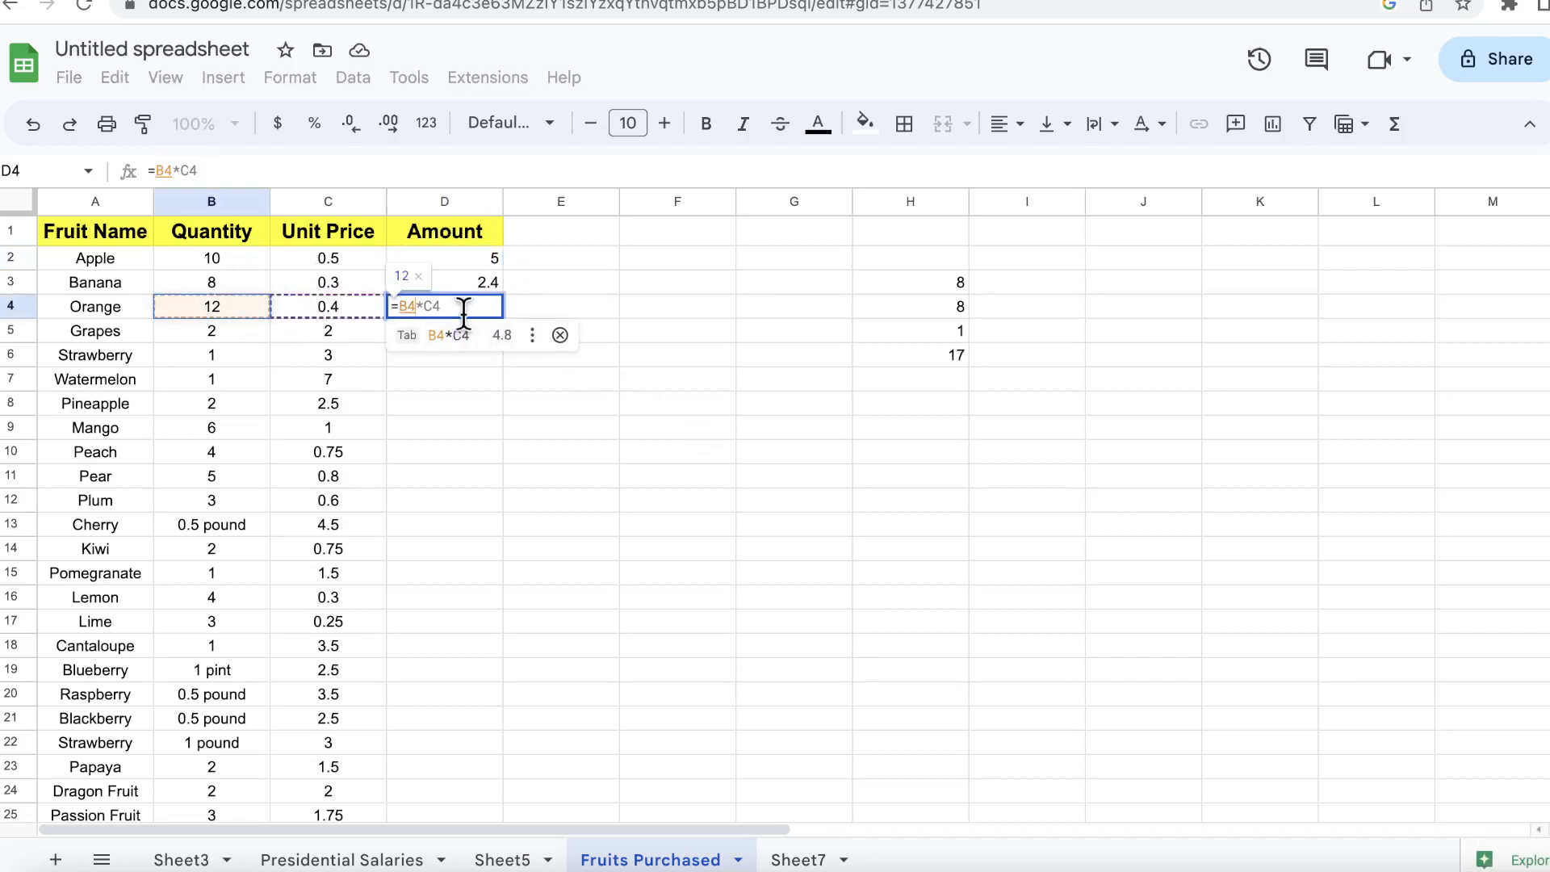
{"action": "type", "text": "*"}
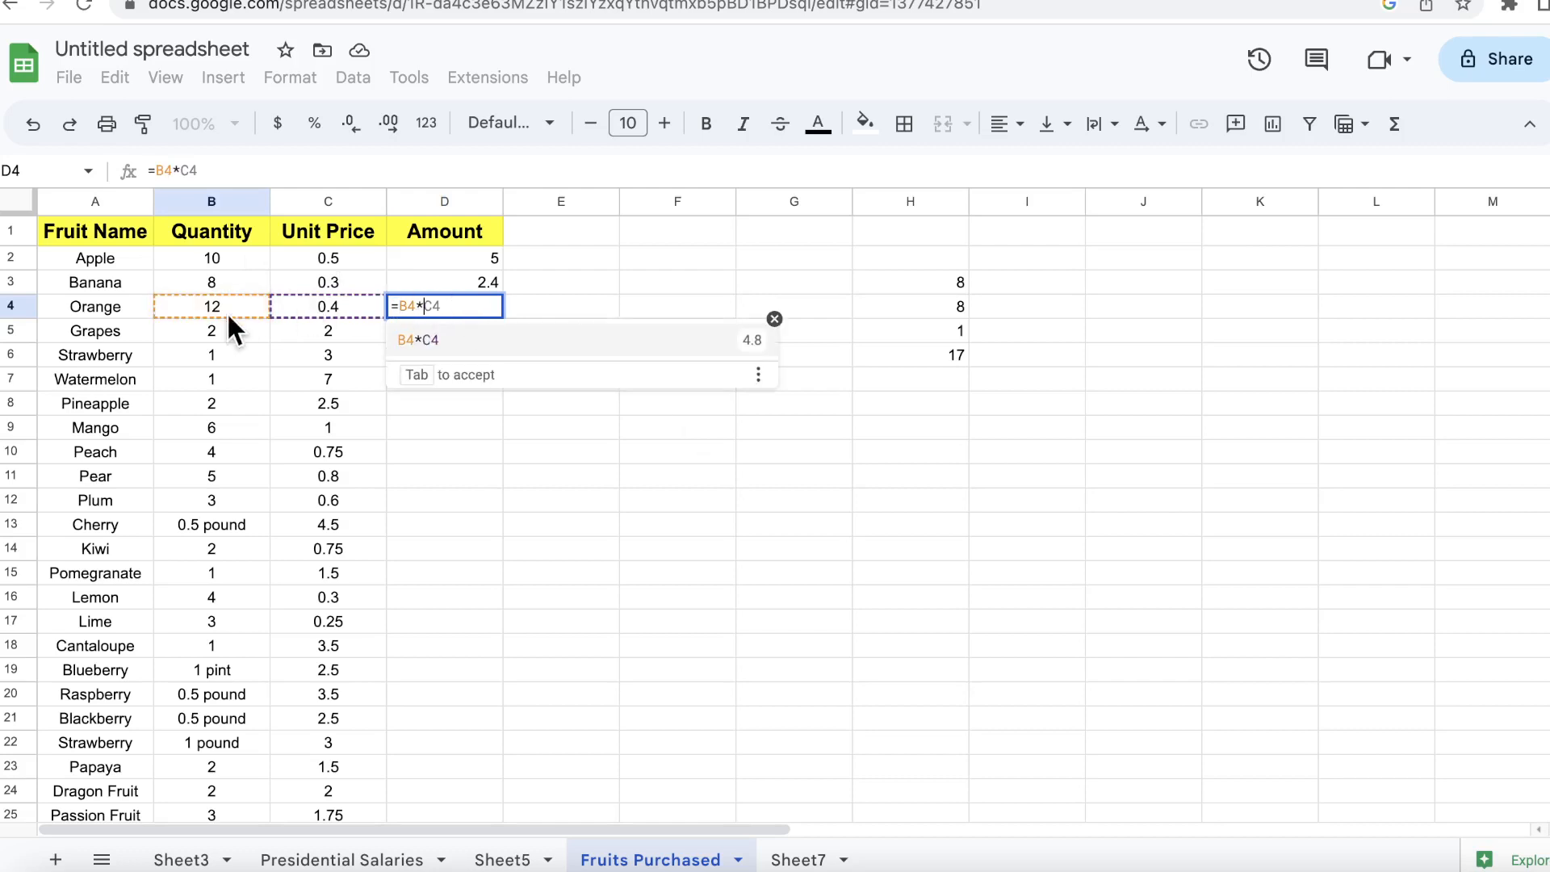
{"action": "left_click", "coordinate": [279, 306]}
{"action": "key", "text": "Return"}
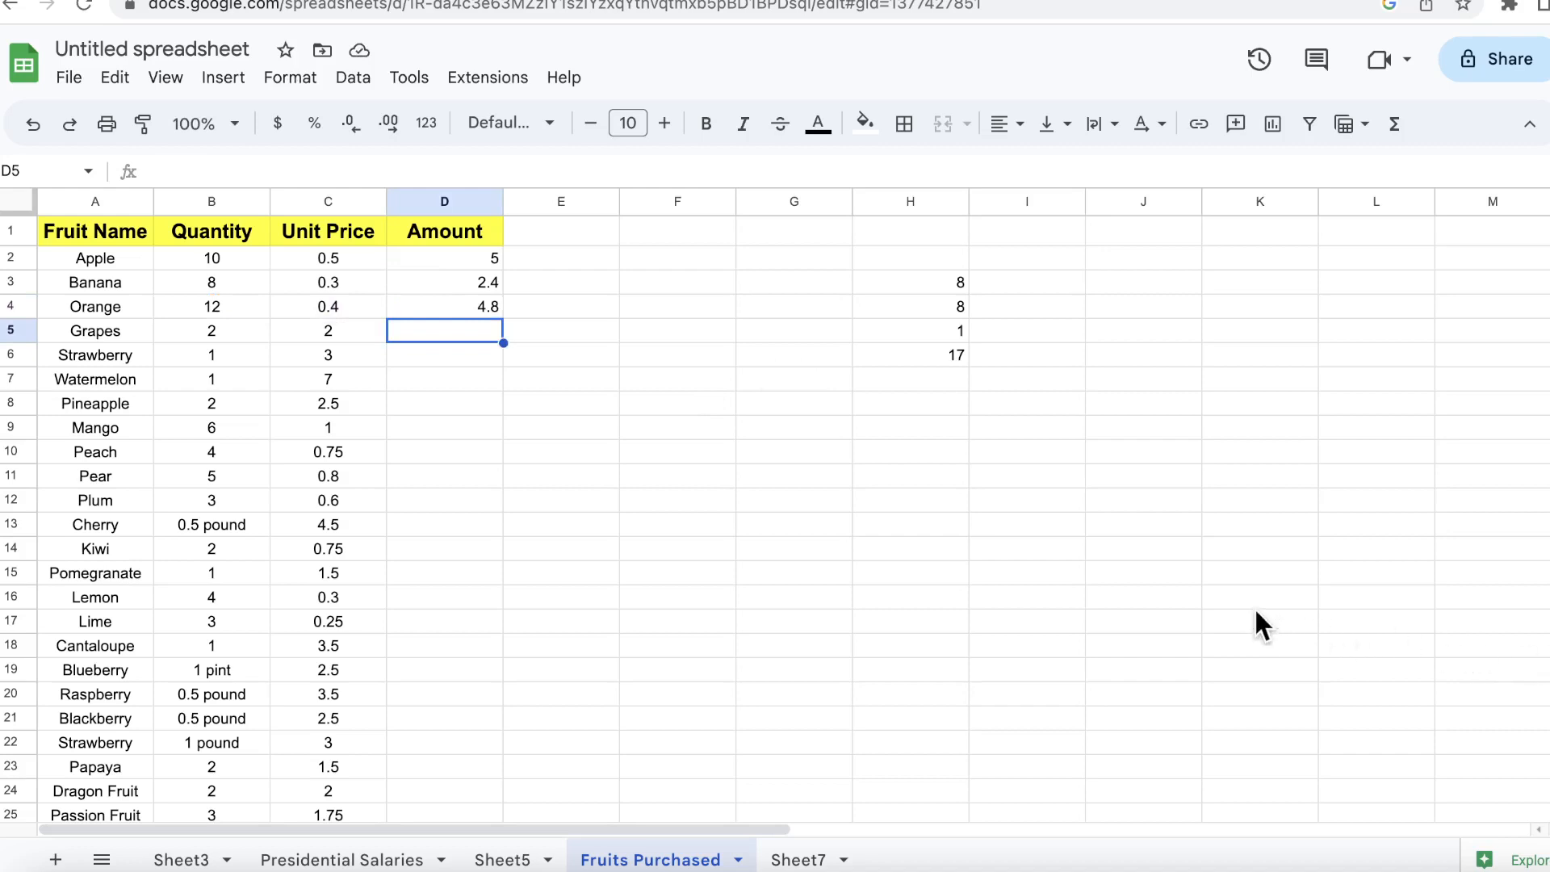
Step: Fill the Banana amount formula from cell D3 down through cell D49
{"action": "left_click", "coordinate": [486, 261]}
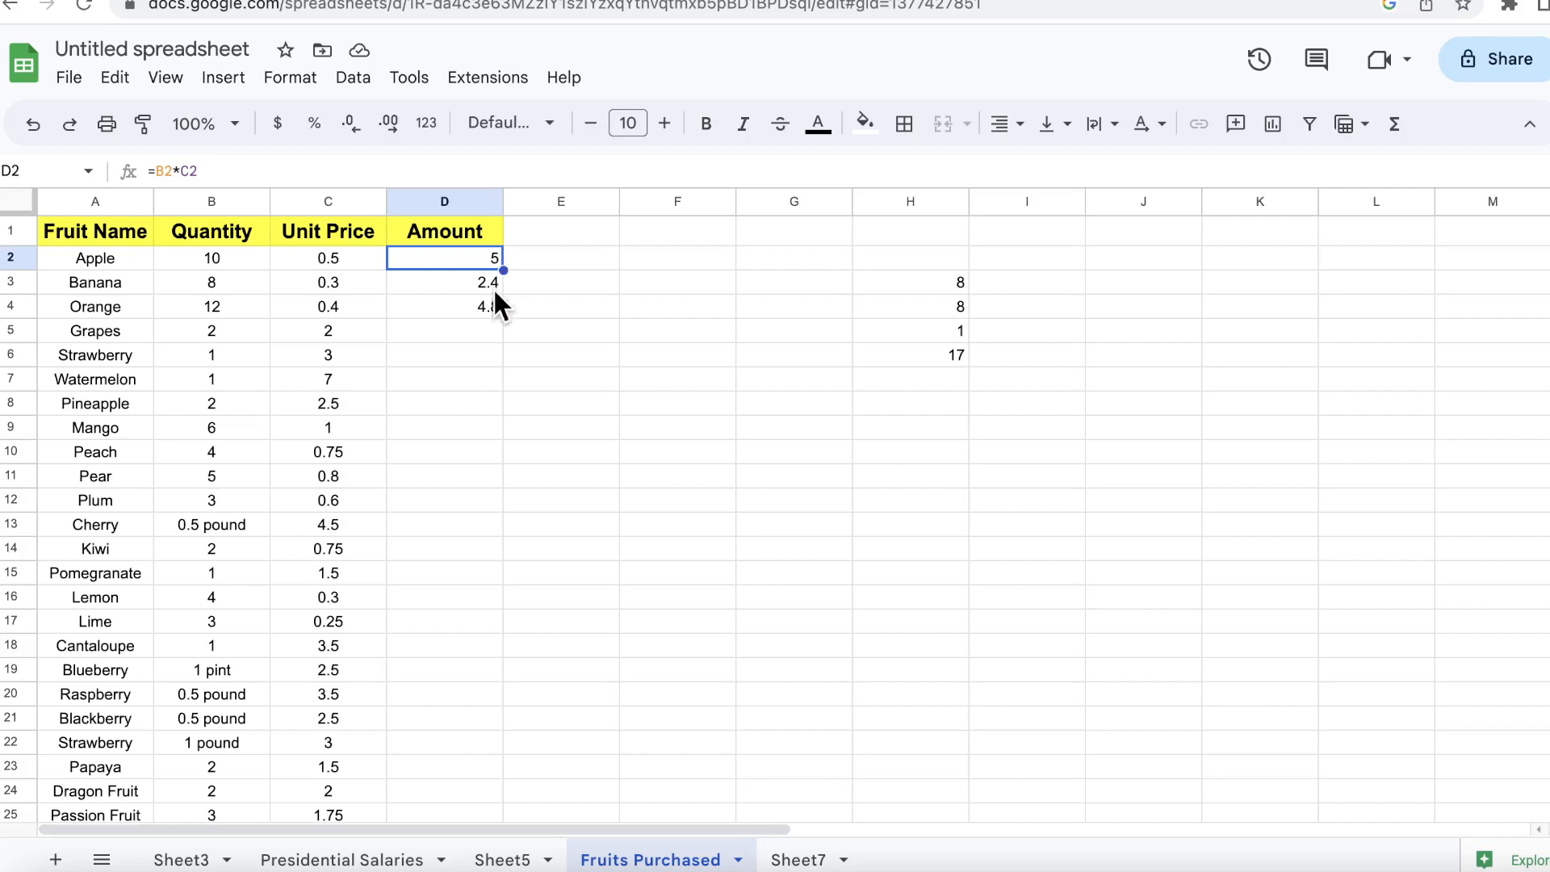
{"action": "left_click", "coordinate": [492, 291]}
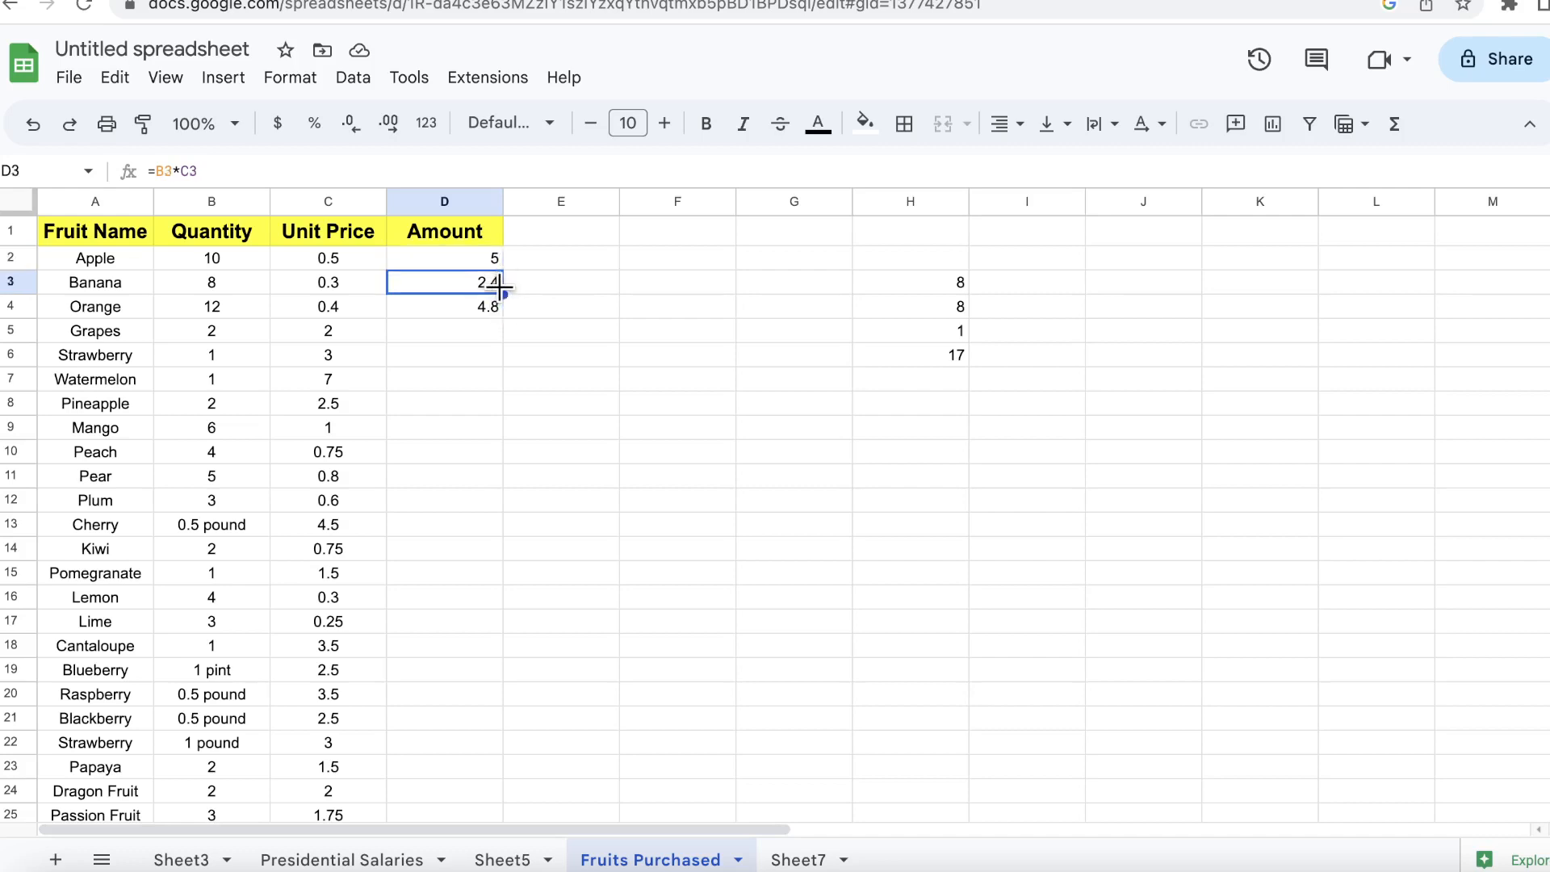
{"action": "left_click_drag", "start_coordinate": [502, 294], "coordinate": [449, 782]}
{"action": "scroll", "coordinate": [457, 675], "scroll_direction": "up", "scroll_amount": 8}
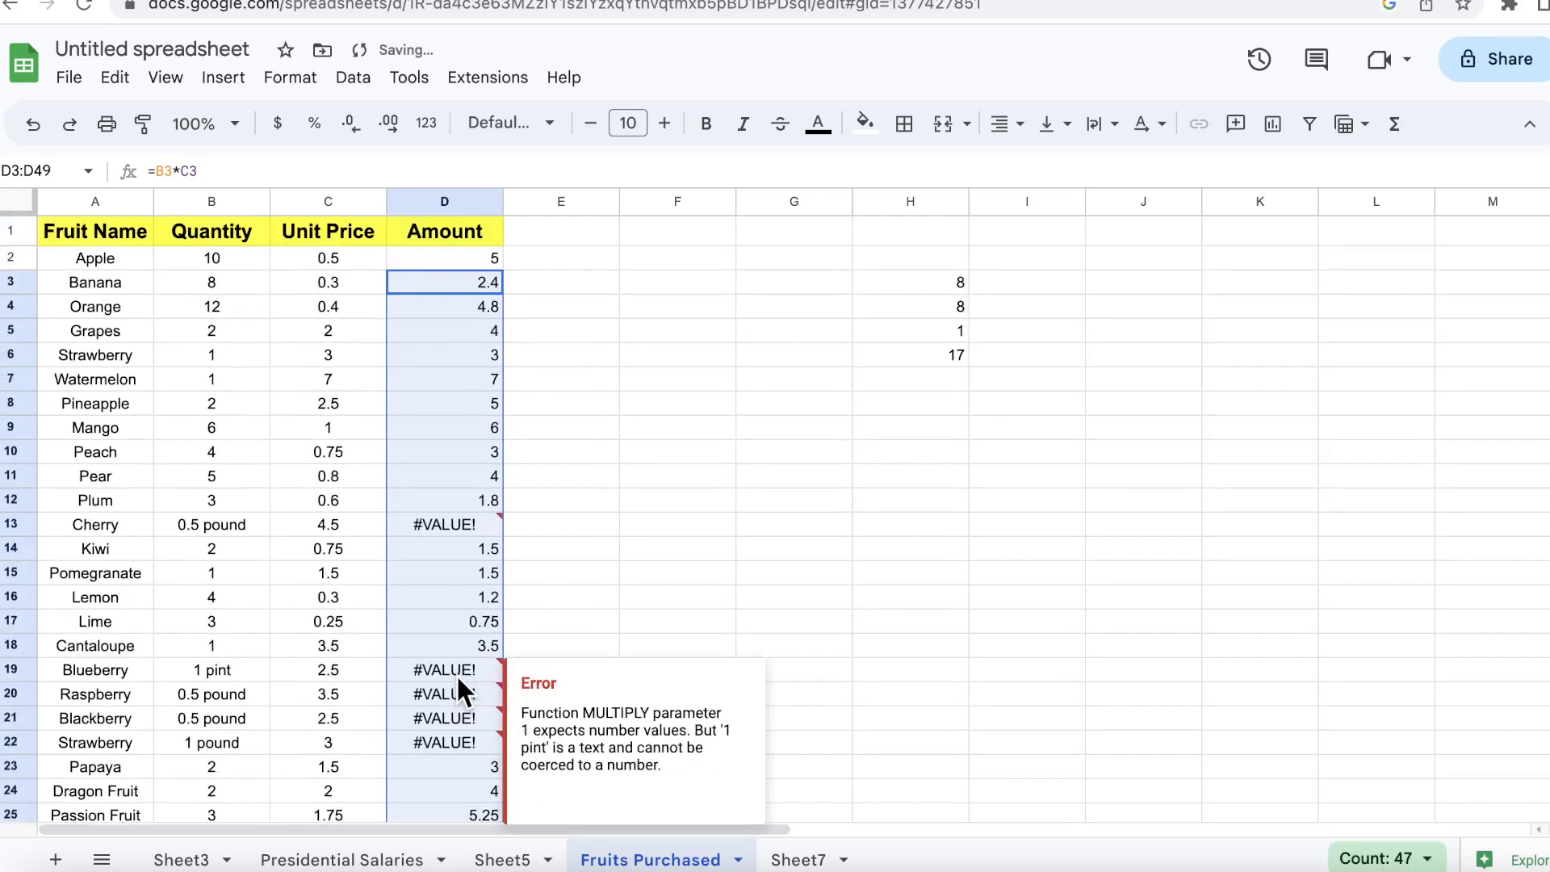
Step: Check the filled amount formulas for Grapes and Strawberry in rows 5 and 6 against their quantities and unit prices
{"action": "left_click", "coordinate": [323, 333]}
{"action": "left_click", "coordinate": [234, 329]}
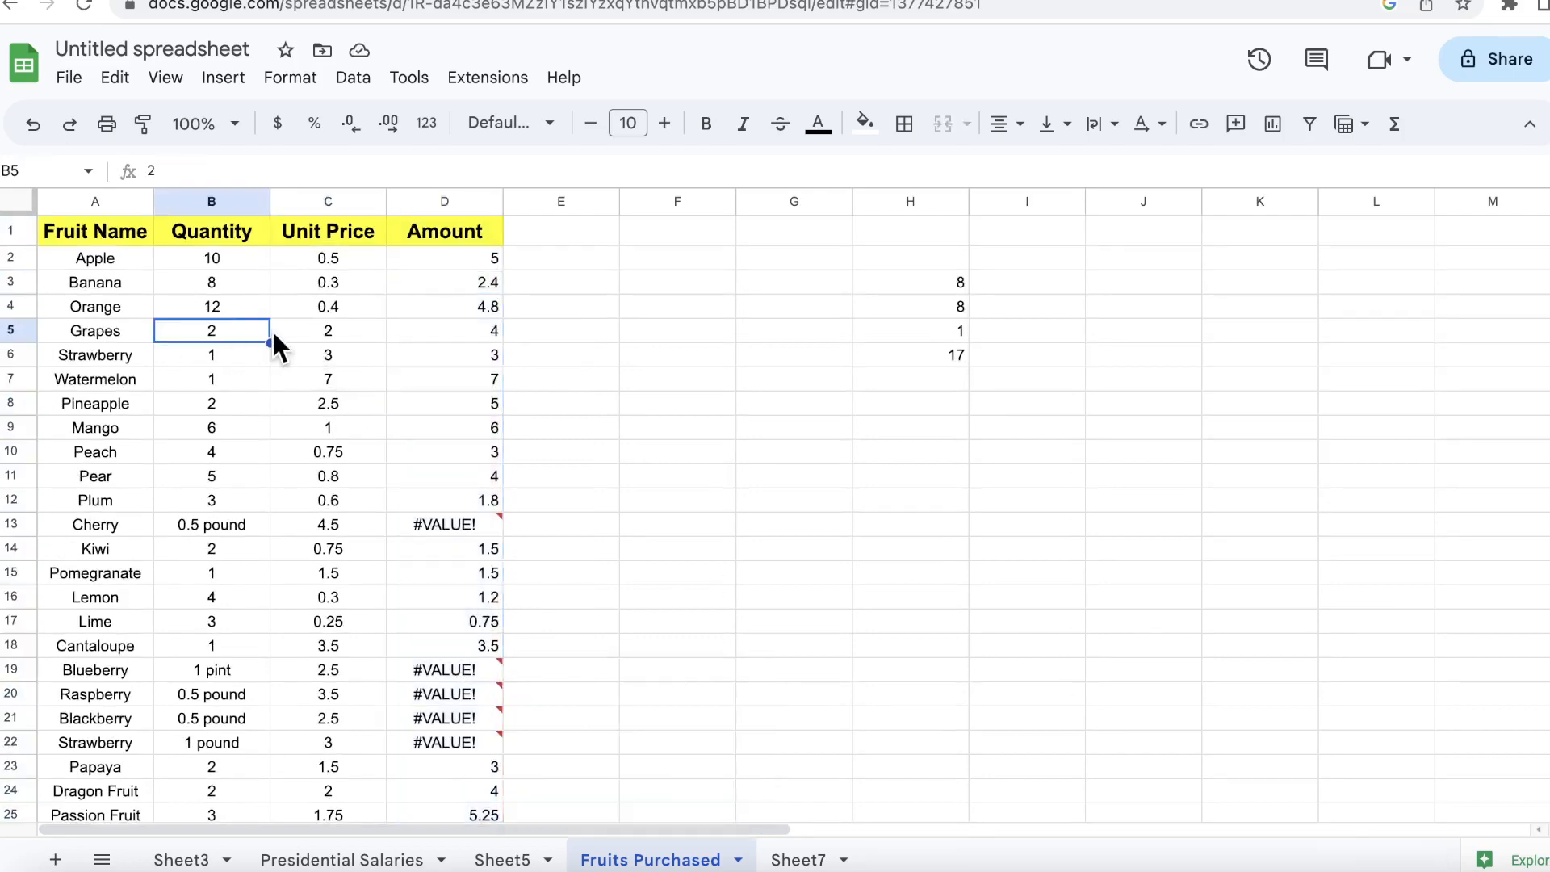
{"action": "left_click", "coordinate": [332, 331]}
{"action": "left_click", "coordinate": [467, 327]}
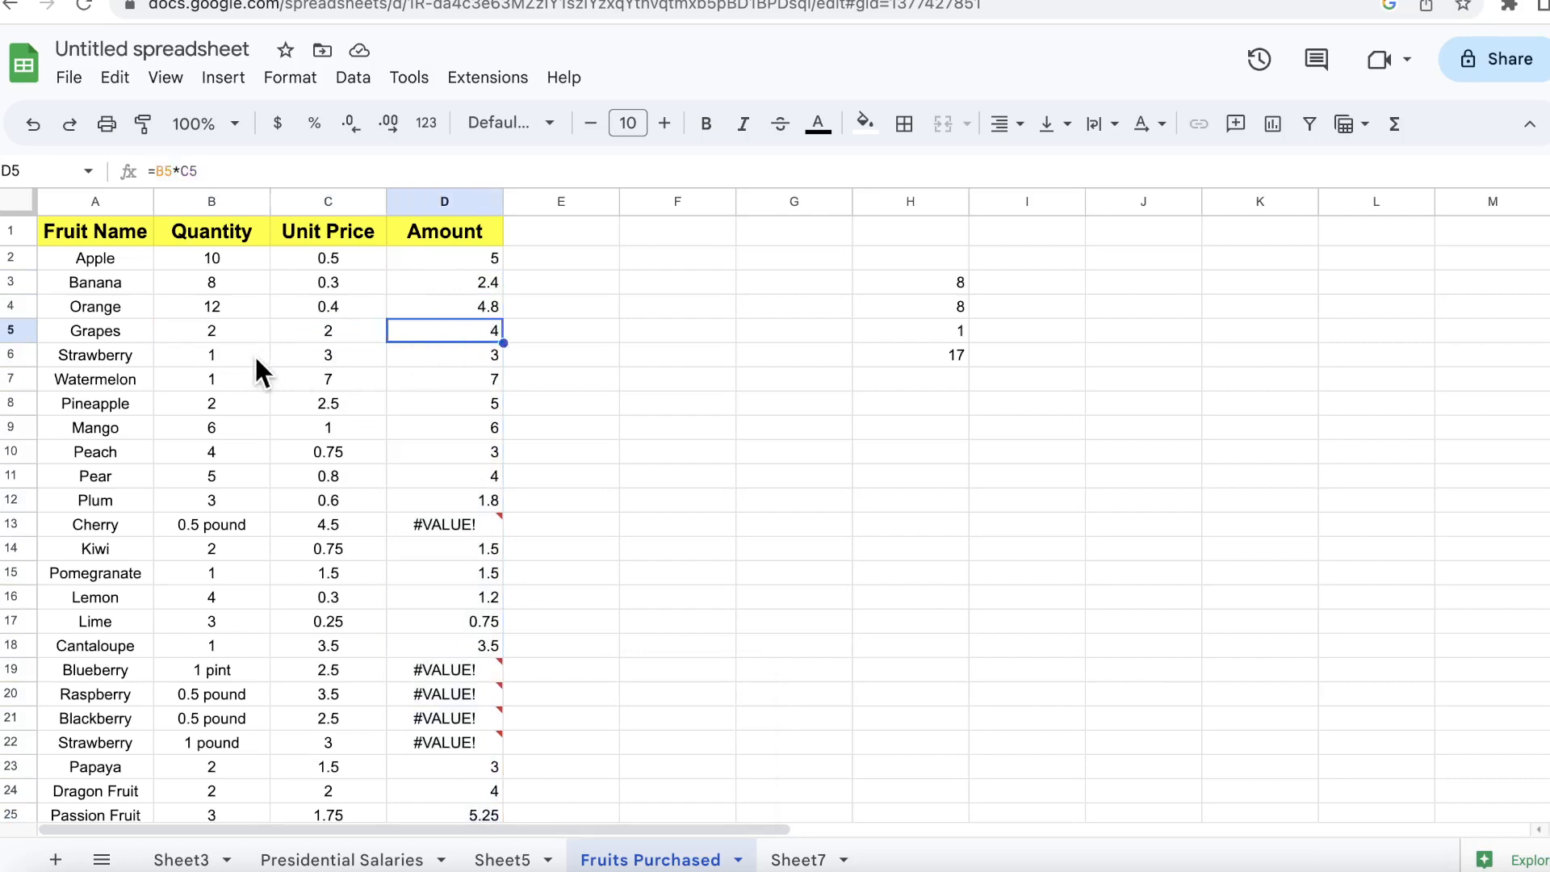
{"action": "left_click", "coordinate": [254, 354]}
{"action": "left_click", "coordinate": [323, 354]}
{"action": "left_click", "coordinate": [470, 355]}
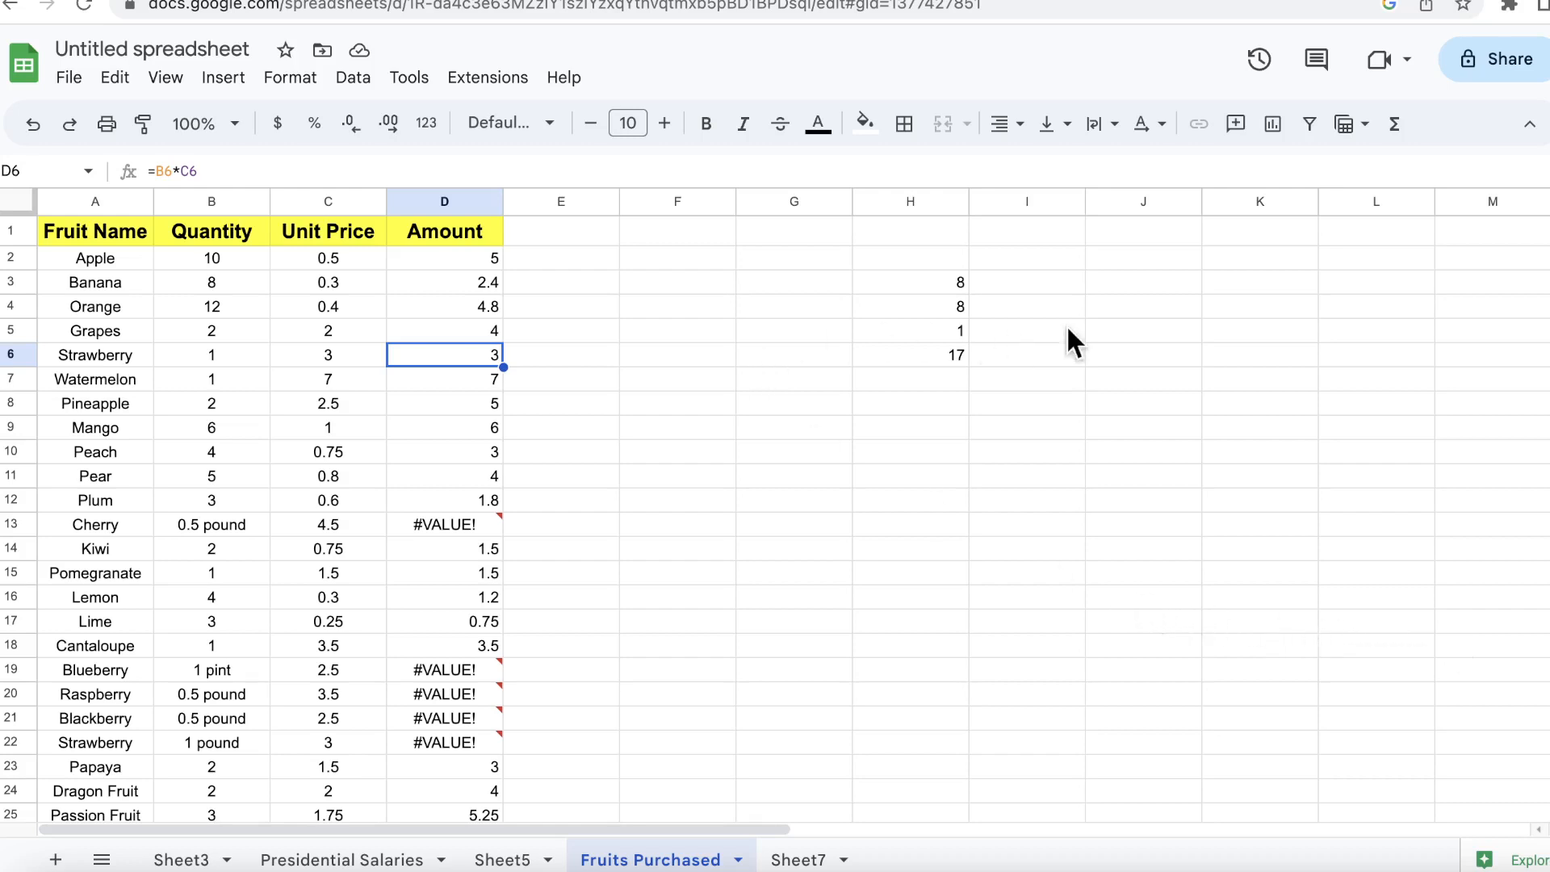
Step: Enter the labels week 1 in cell J3 and week 2 in cell J4
{"action": "left_click", "coordinate": [1151, 283]}
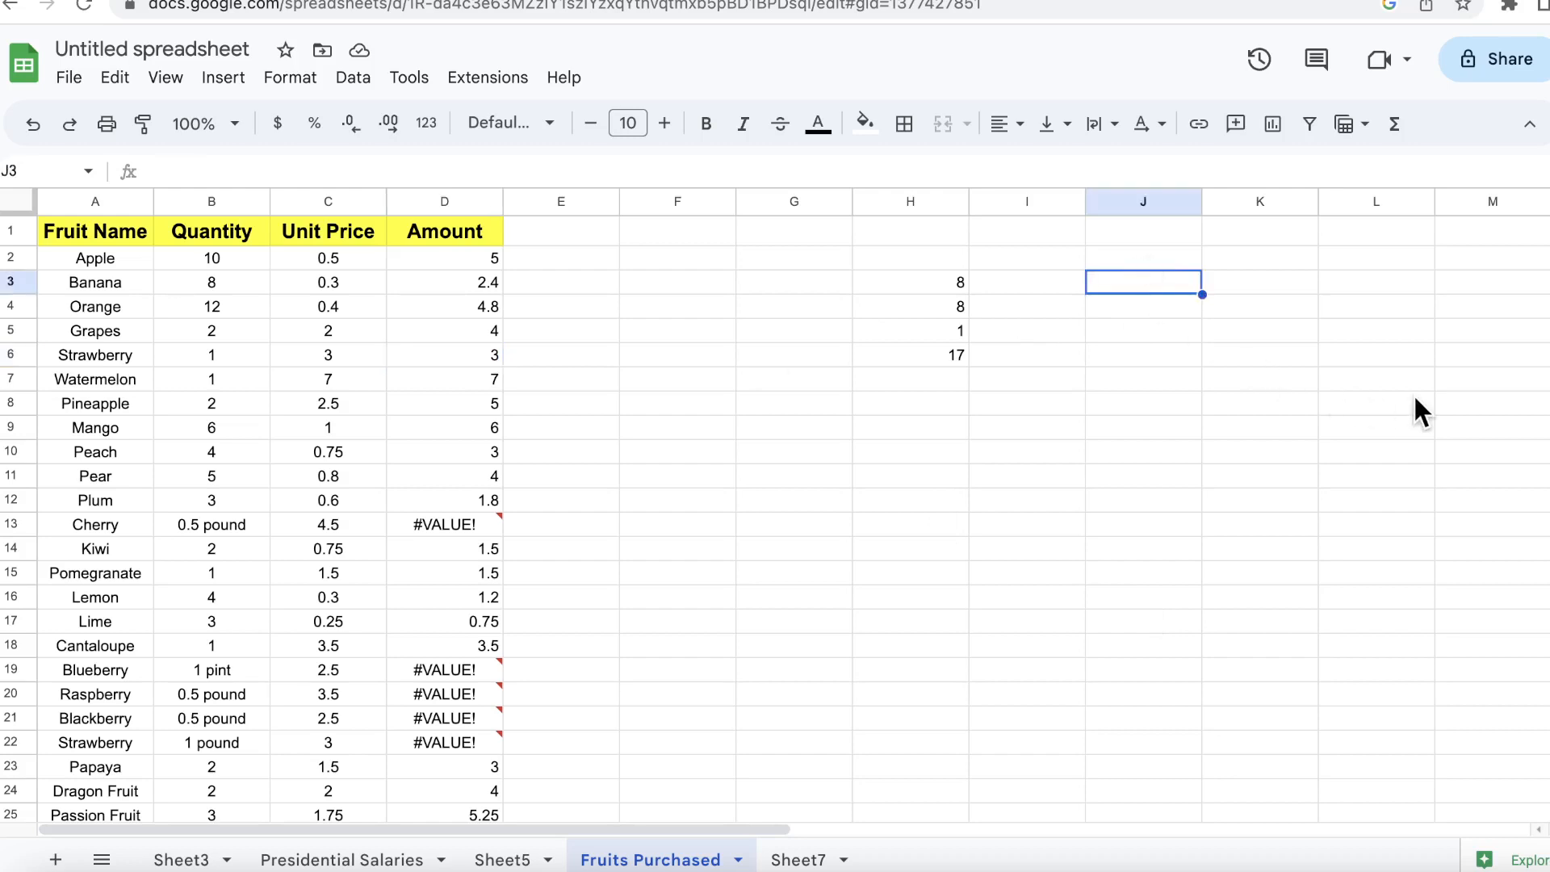
{"action": "type", "text": "week "}
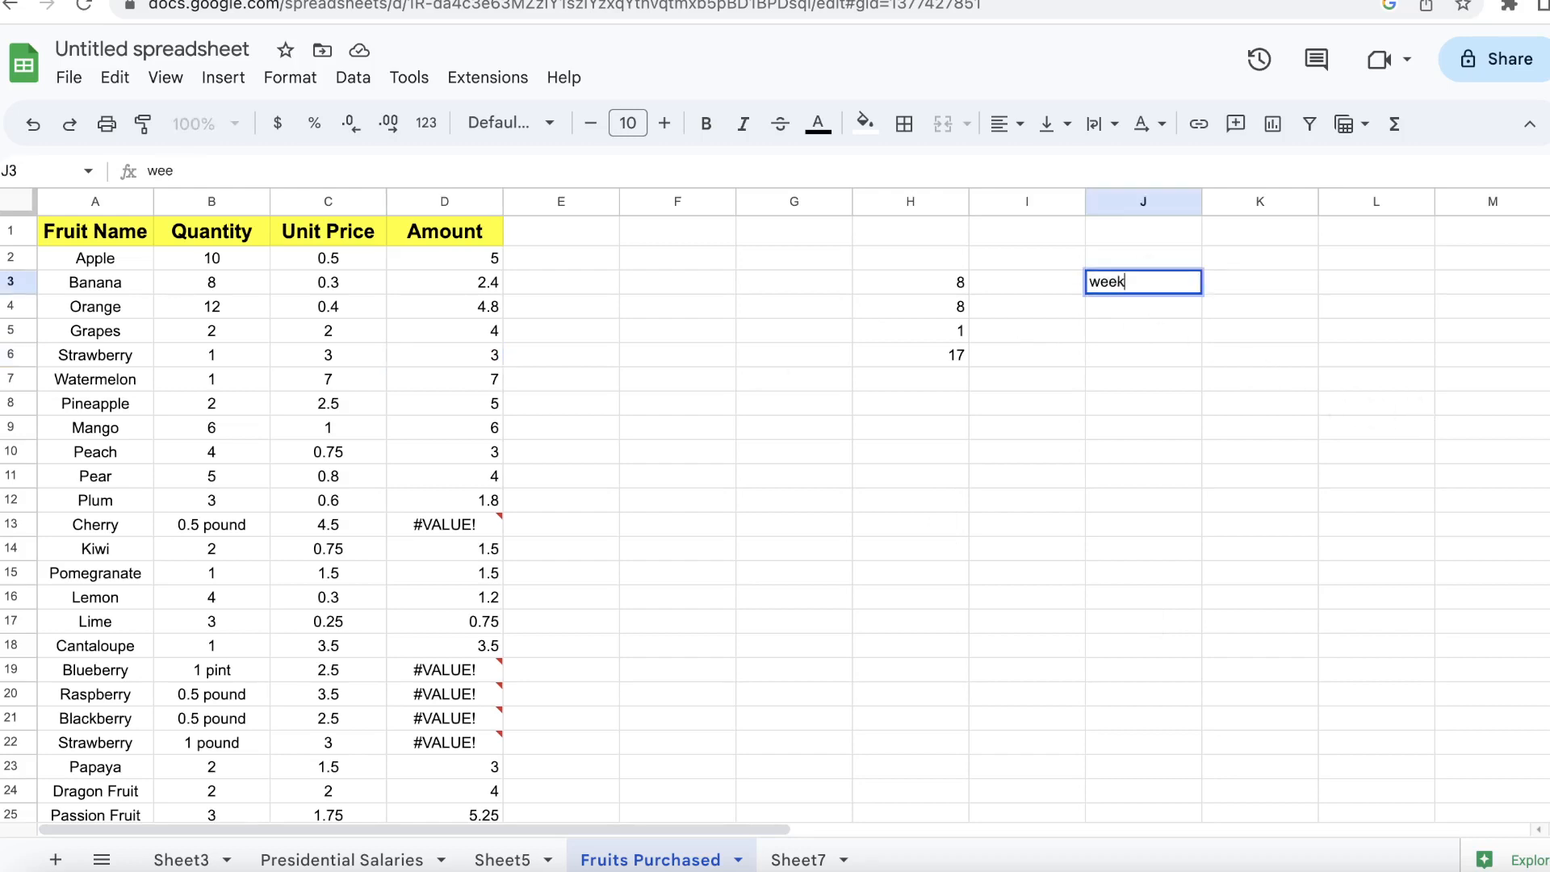
{"action": "type", "text": "1"}
{"action": "key", "text": "Return"}
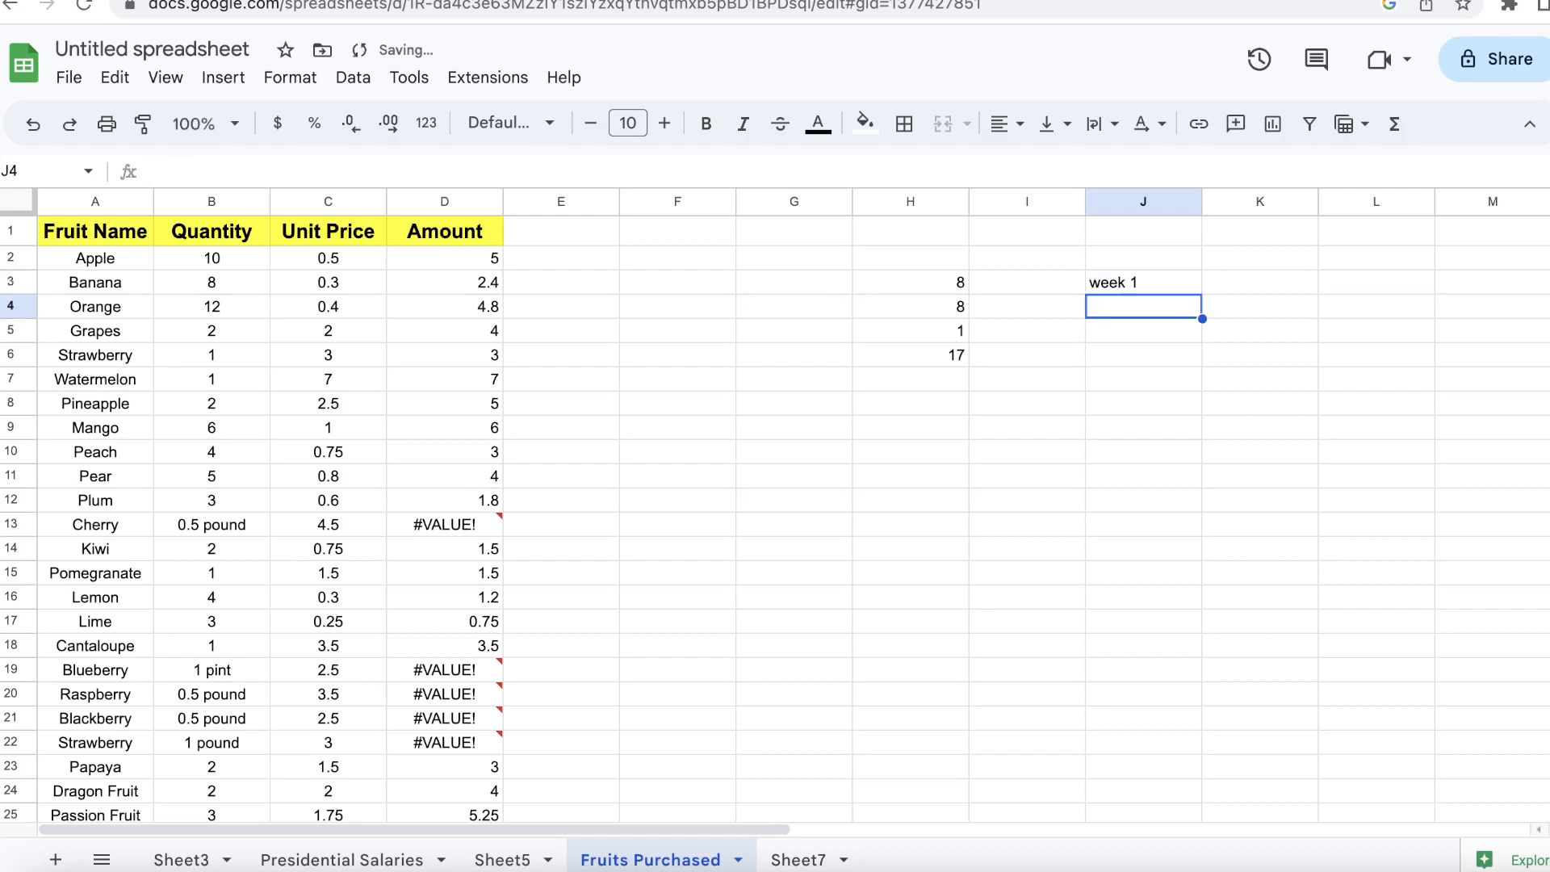
{"action": "type", "text": "week 2"}
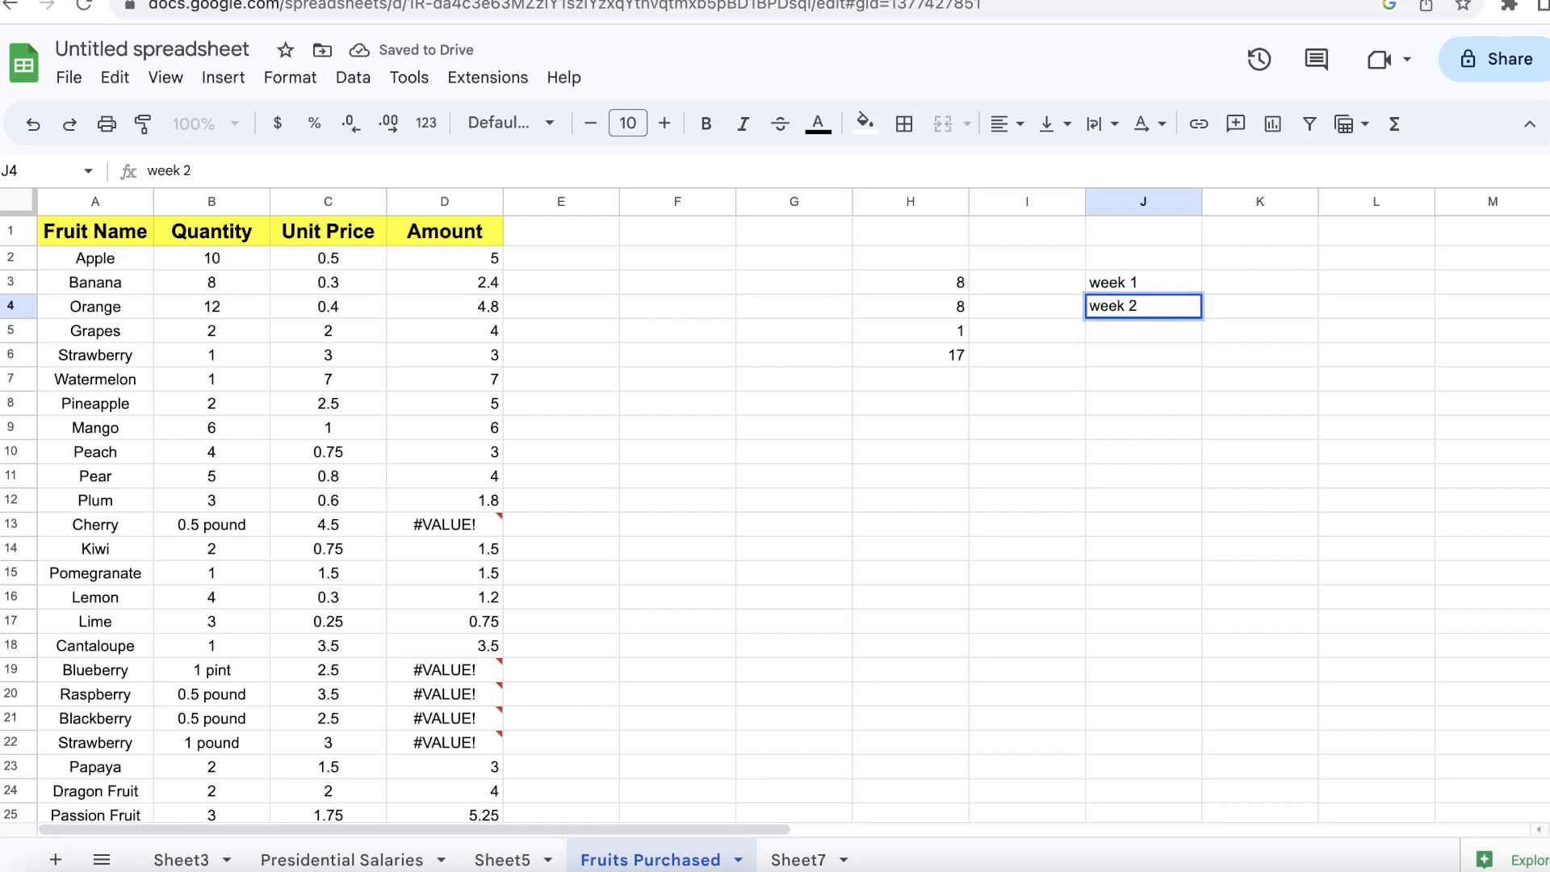
{"action": "key", "text": "Return"}
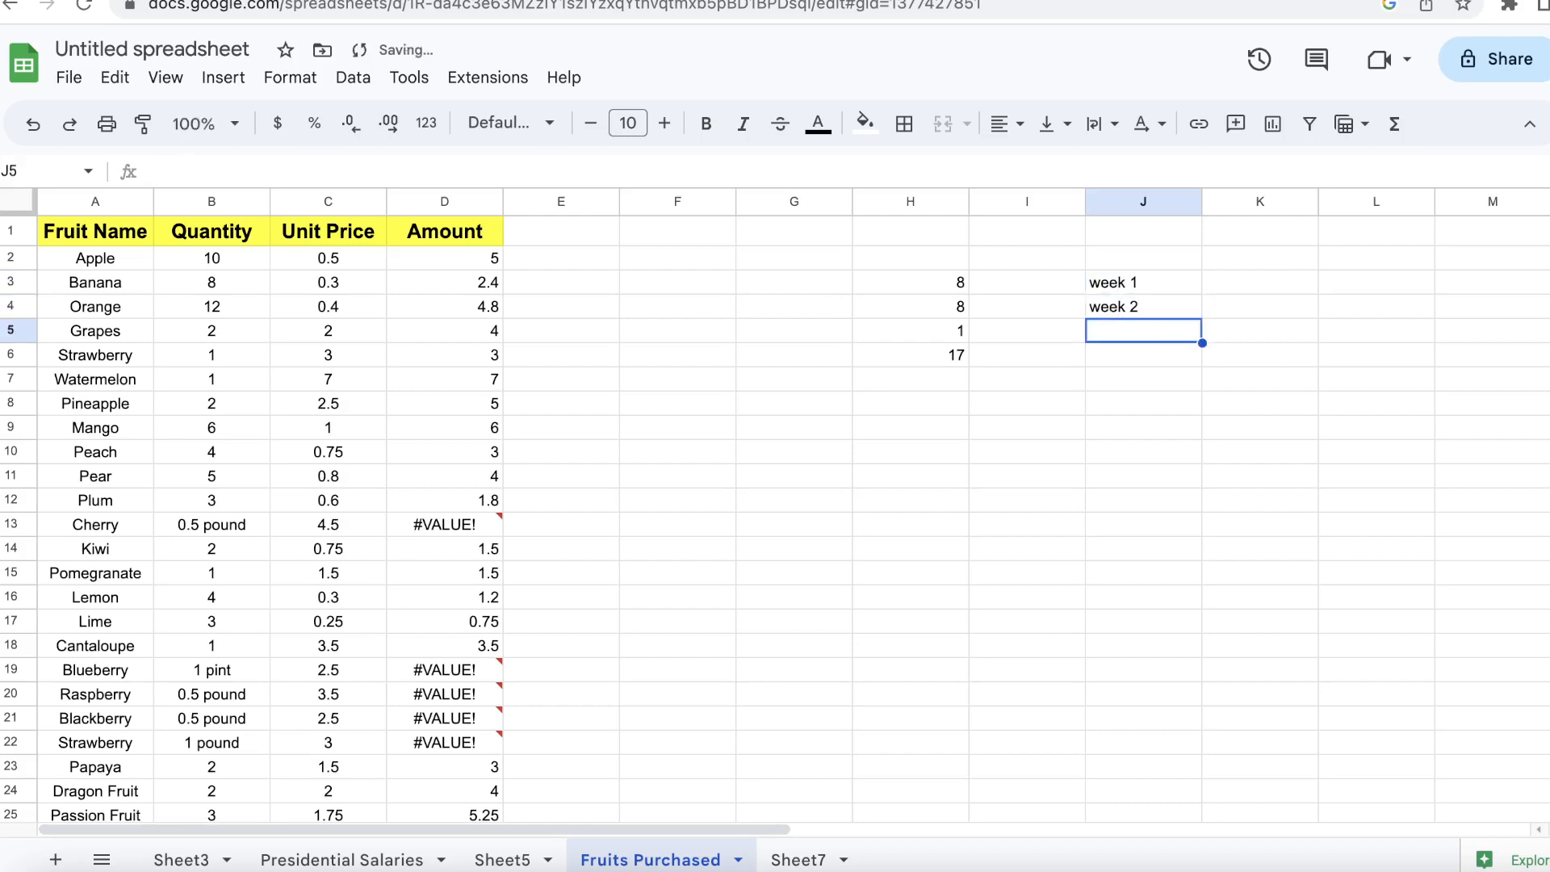
Step: Autofill the week series from cell J3 down to week 7 in cell J9
{"action": "left_click", "coordinate": [1189, 287]}
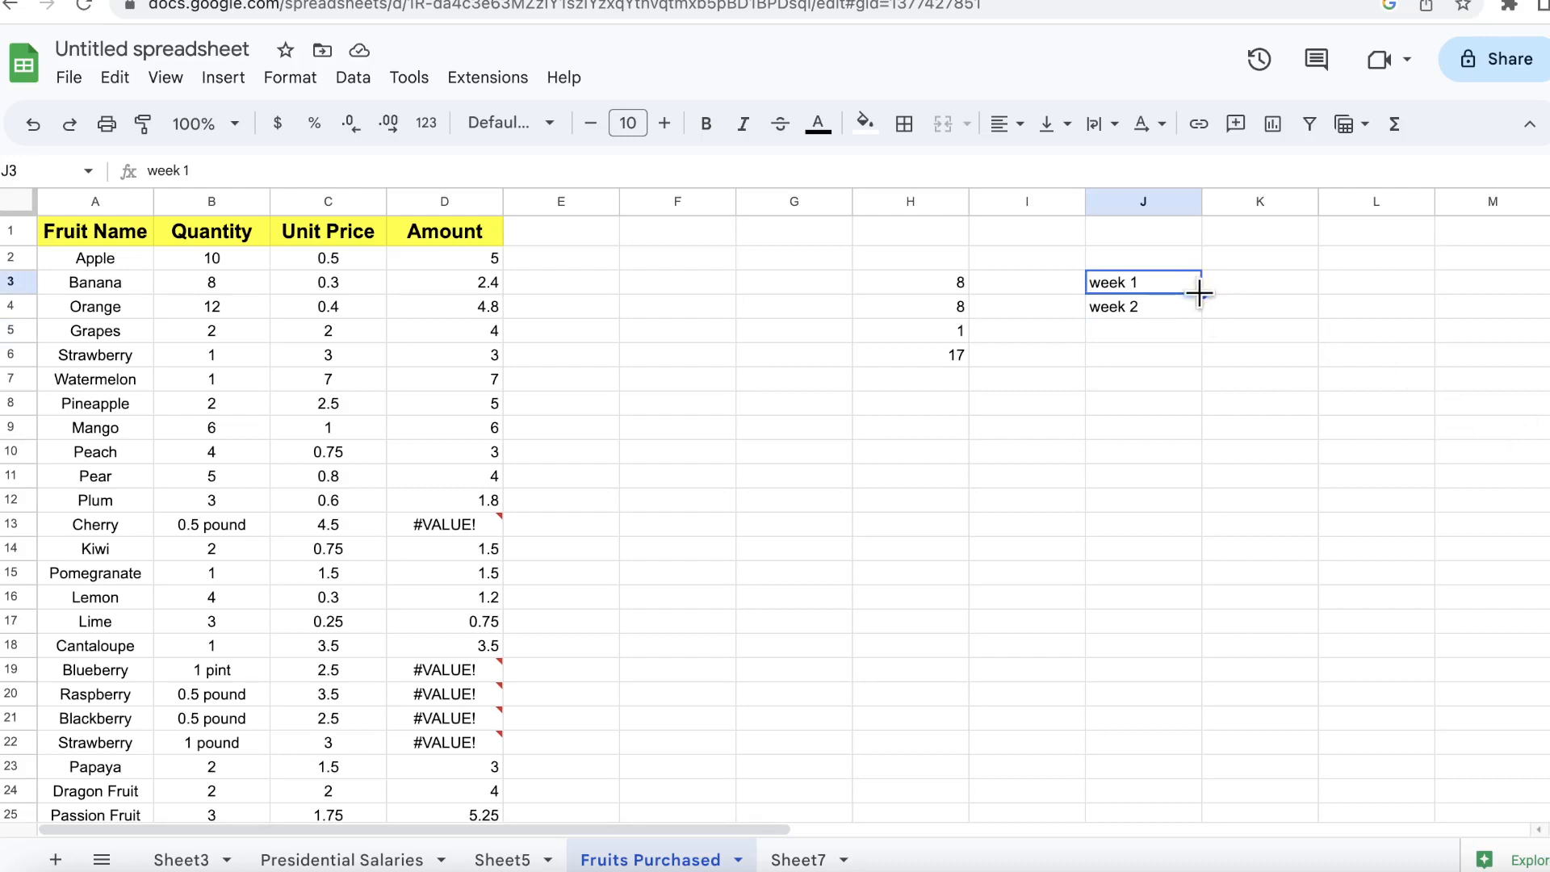
{"action": "left_click_drag", "start_coordinate": [1201, 295], "coordinate": [1205, 319]}
{"action": "left_click_drag", "start_coordinate": [1236, 466], "coordinate": [1213, 420]}
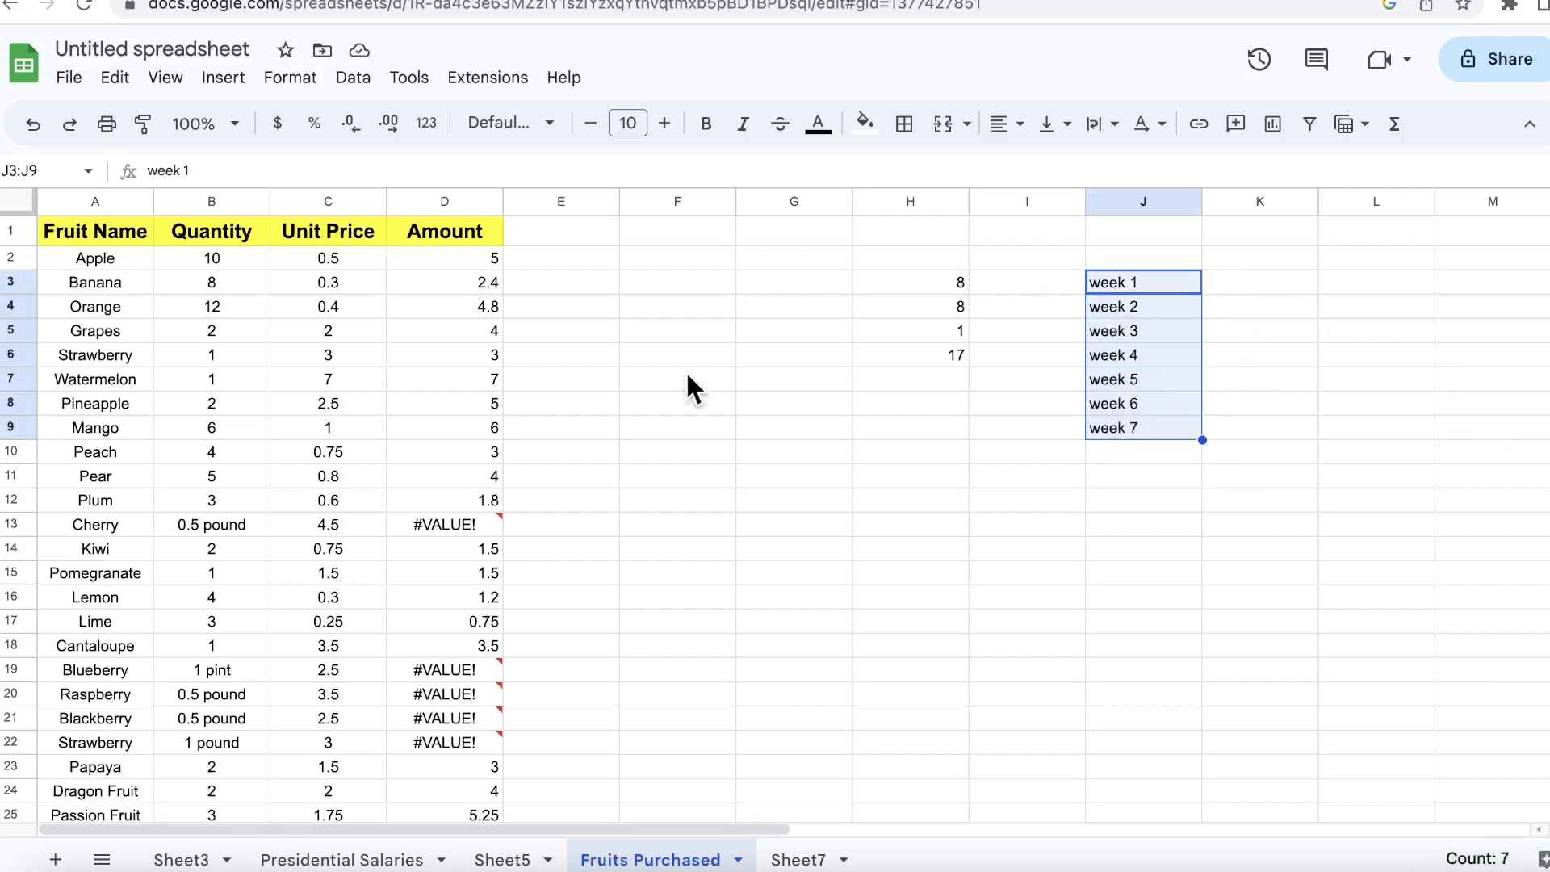
Step: Enter sun and mon in cells G4 and G5, and autofill the weekday series from G5 down to G11
{"action": "left_click", "coordinate": [782, 305]}
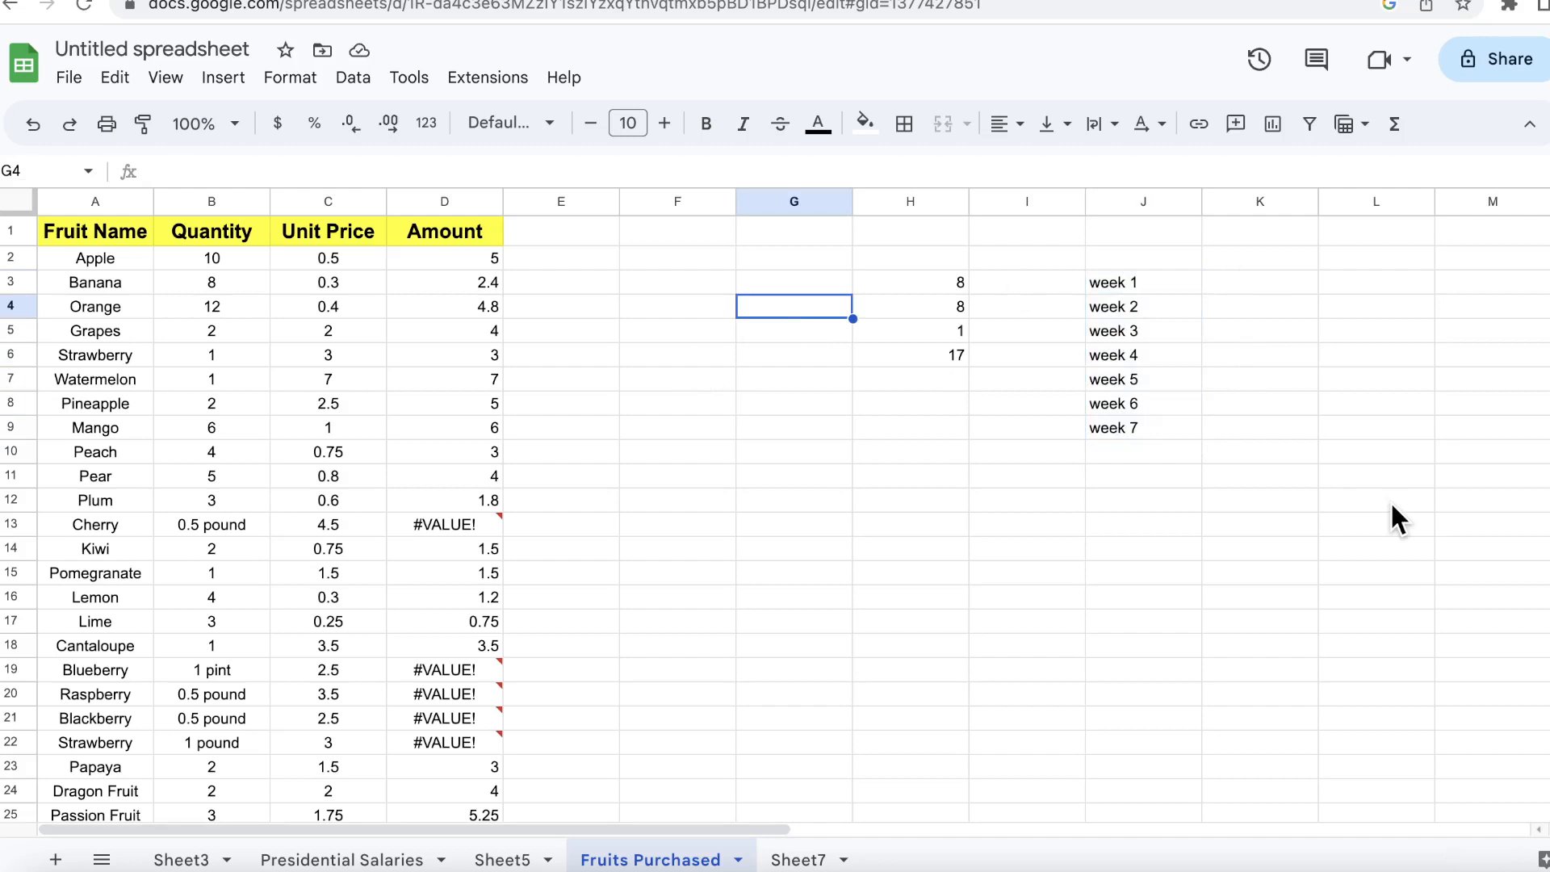
{"action": "type", "text": "sun"}
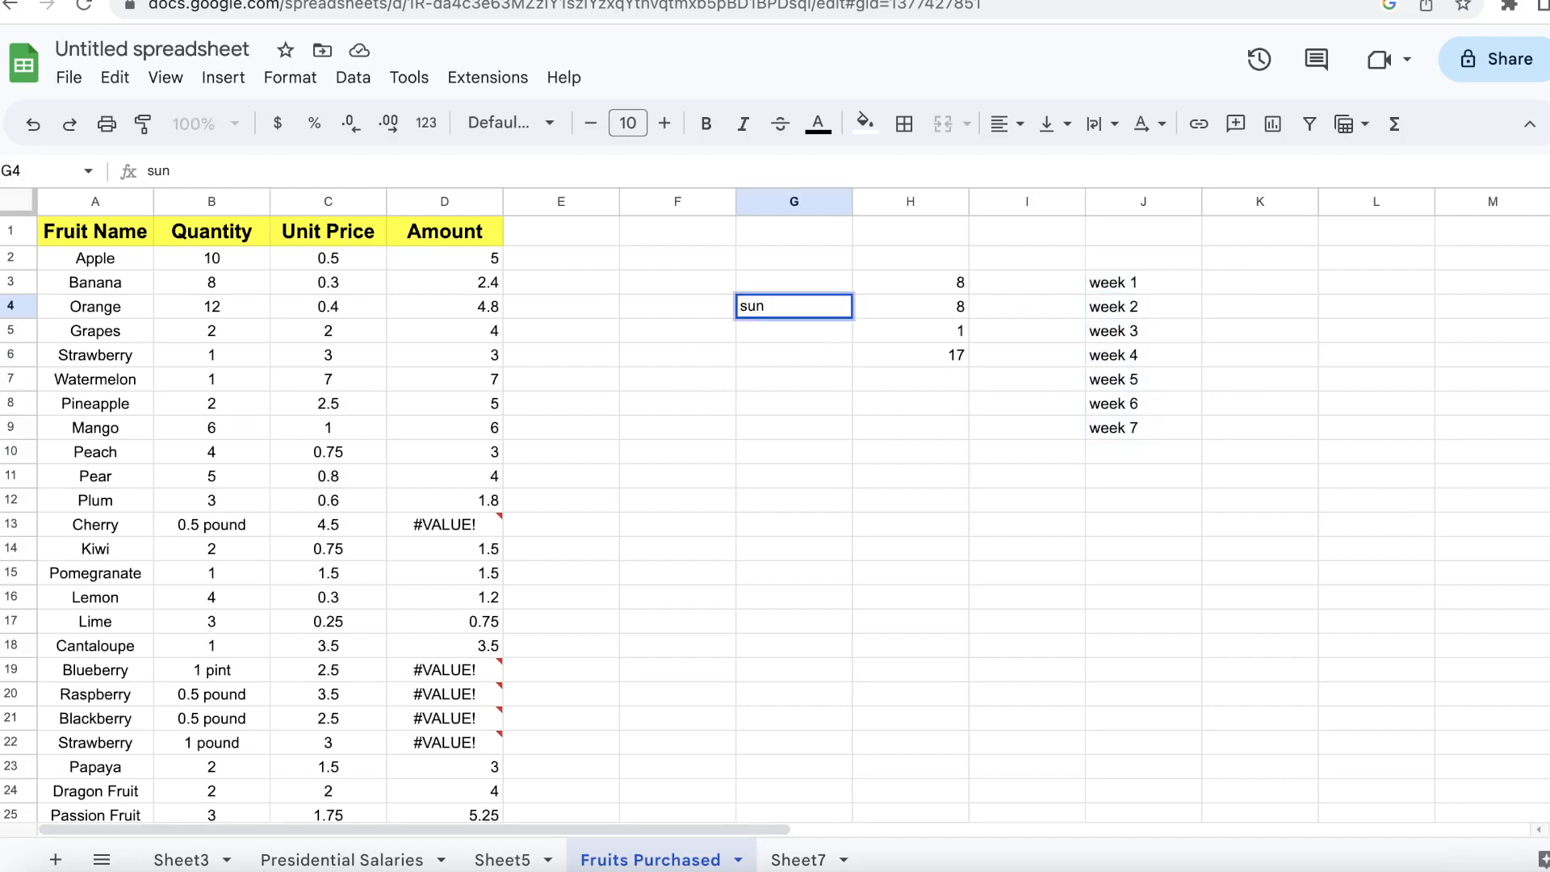
{"action": "key", "text": "Return"}
{"action": "type", "text": "mon"}
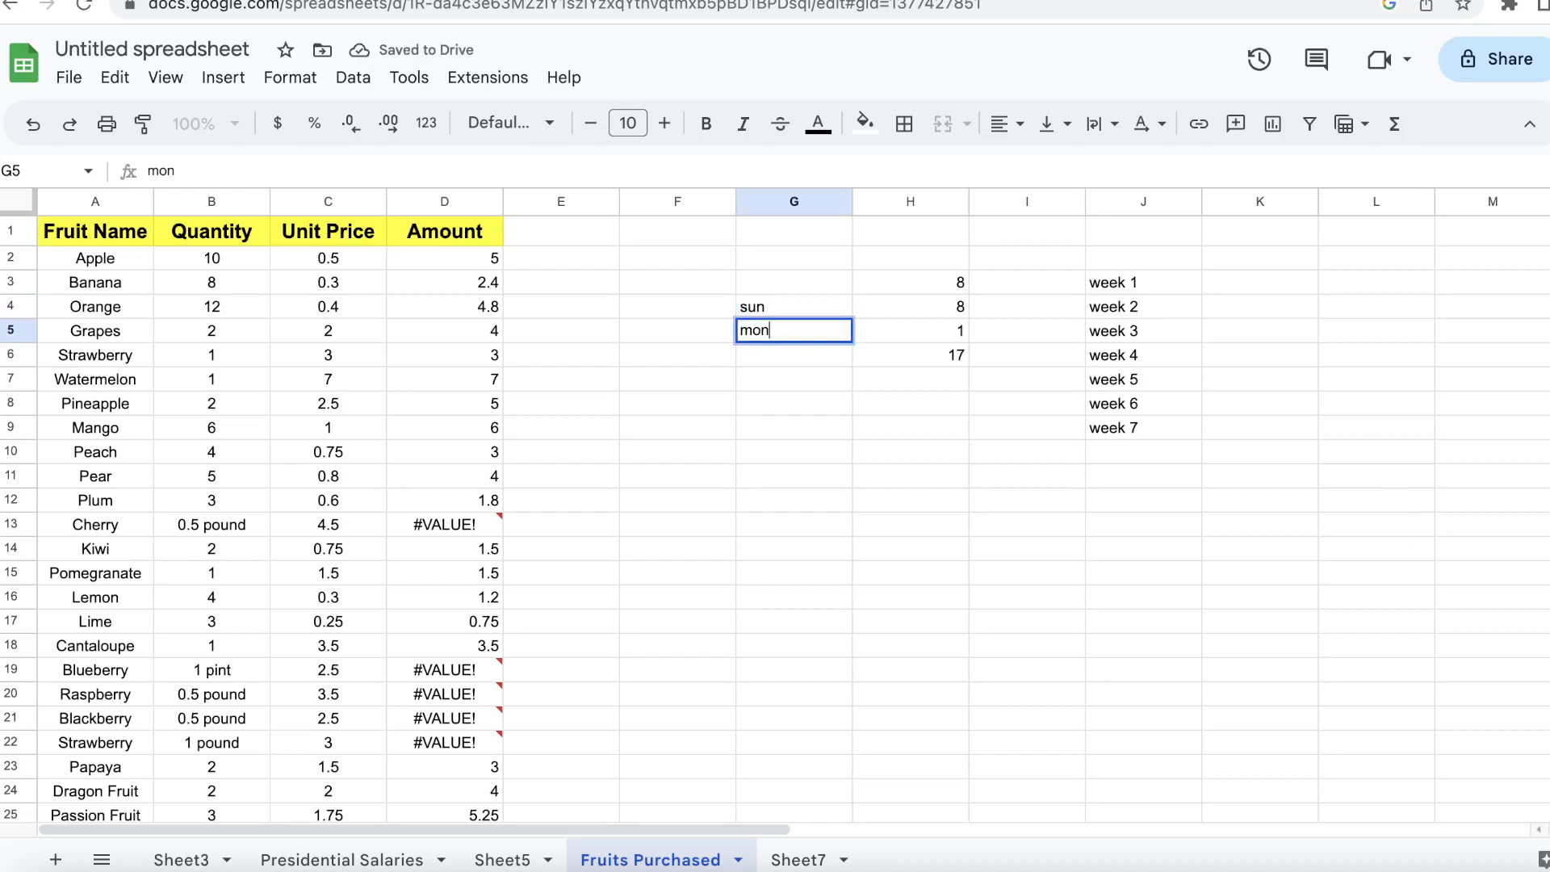
{"action": "key", "text": "Return"}
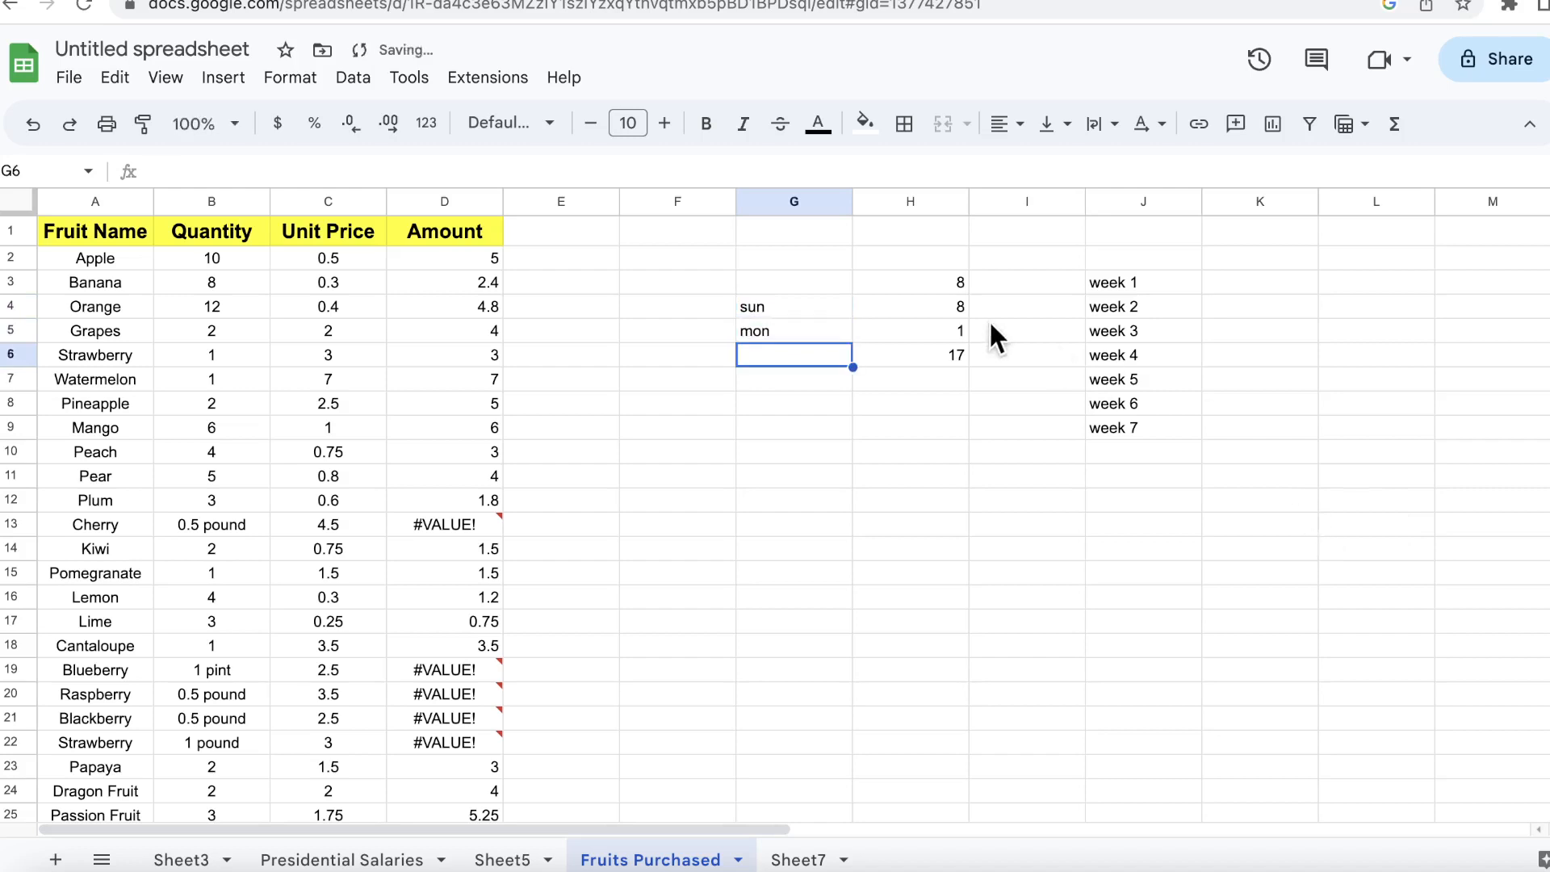
{"action": "left_click", "coordinate": [831, 340]}
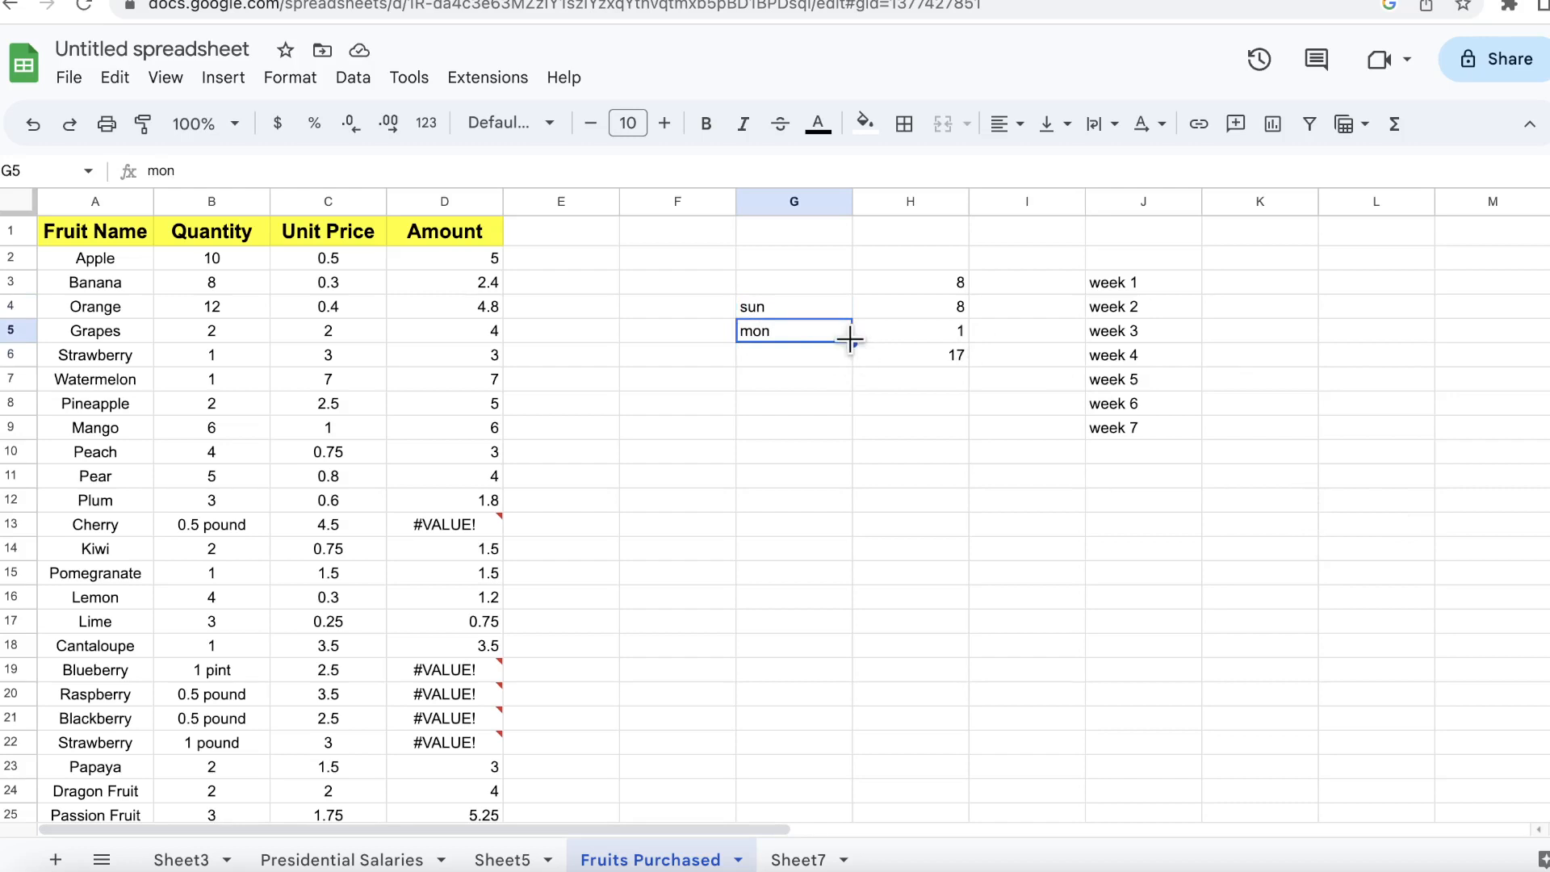
{"action": "left_click_drag", "start_coordinate": [850, 339], "coordinate": [852, 478]}
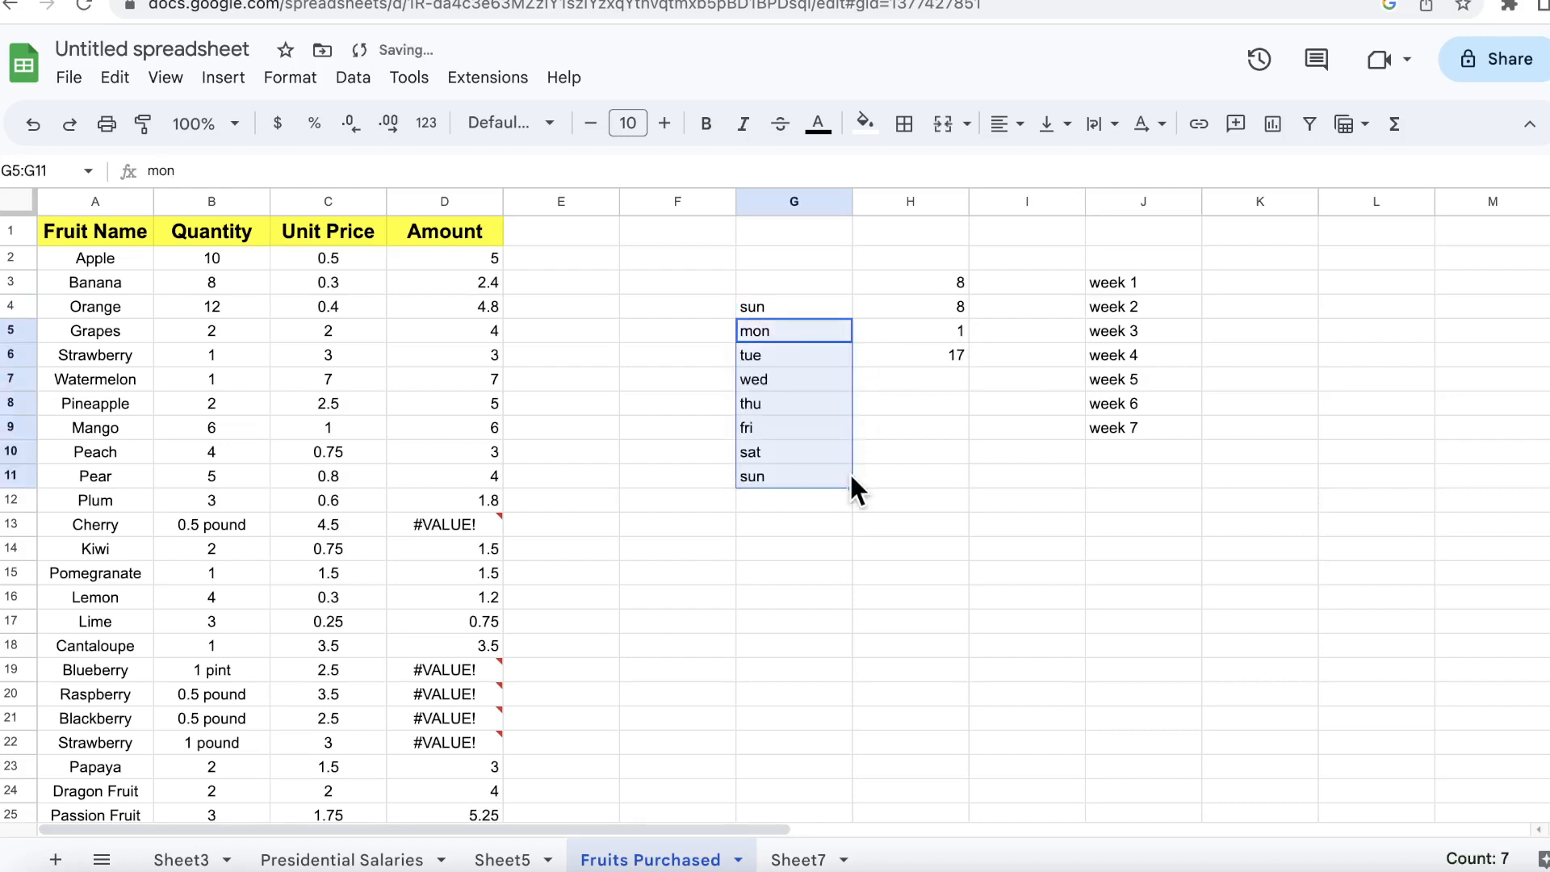